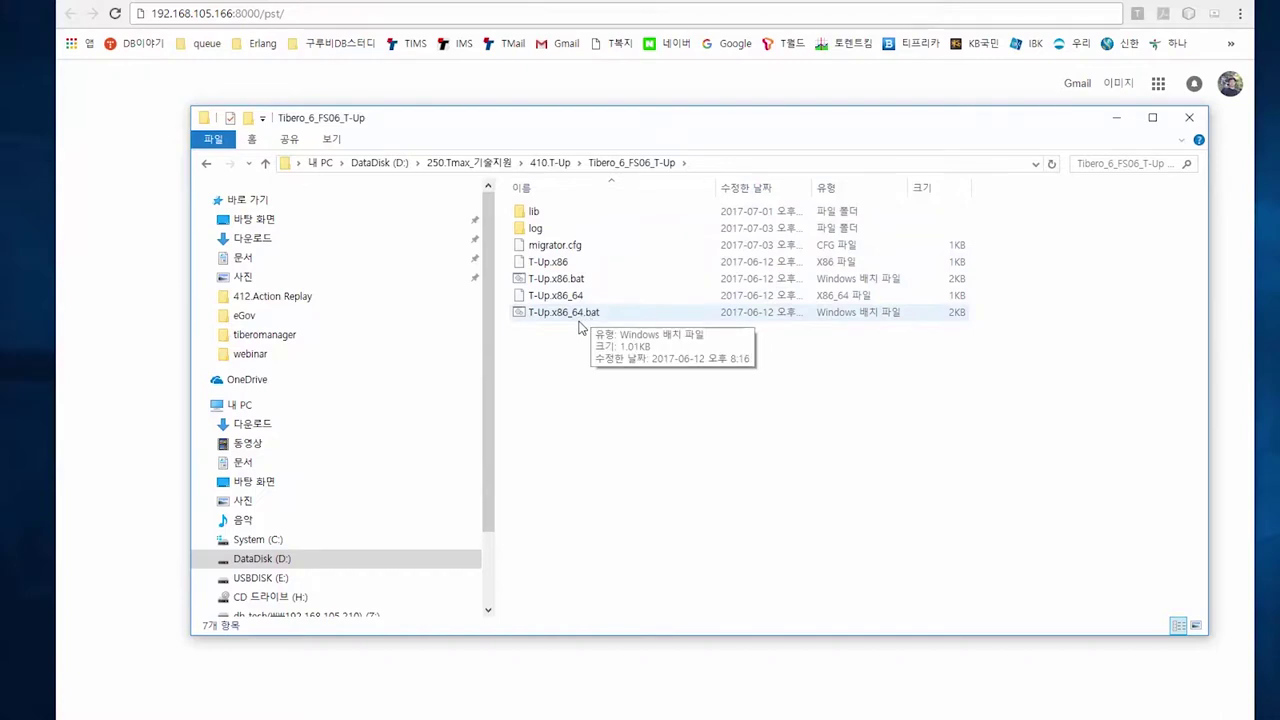
double_click(534, 213)
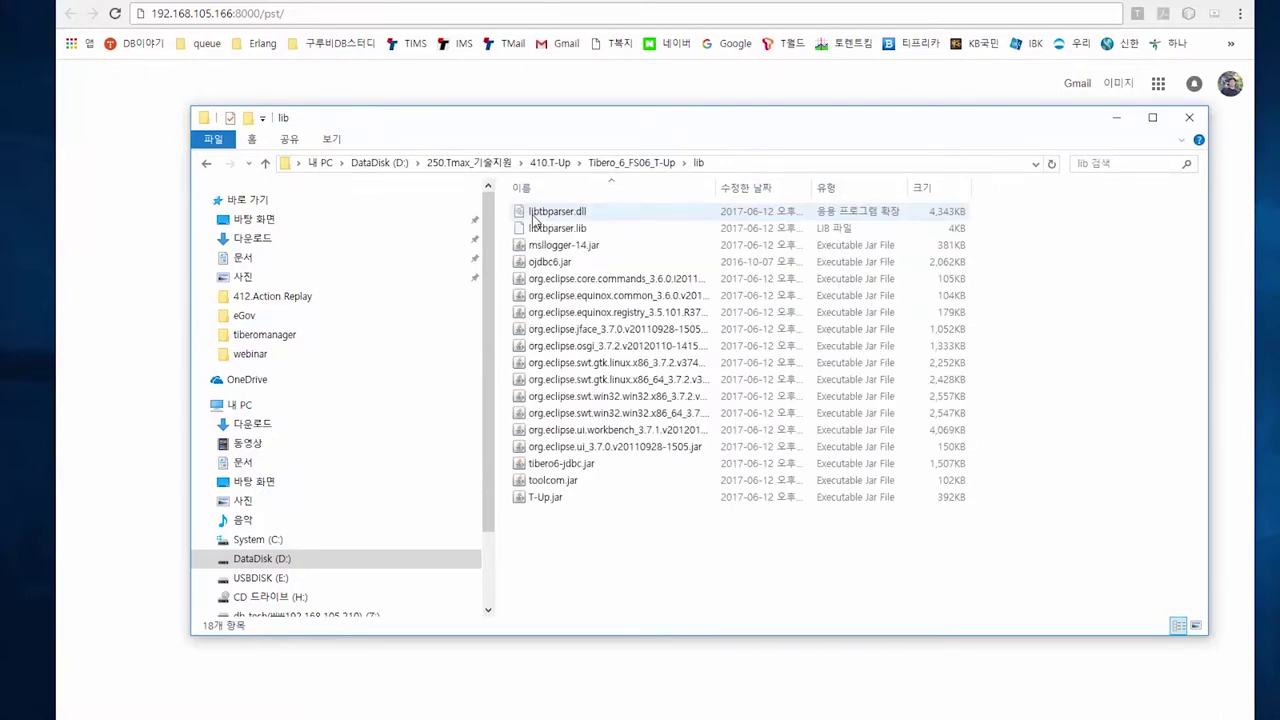
click(542, 264)
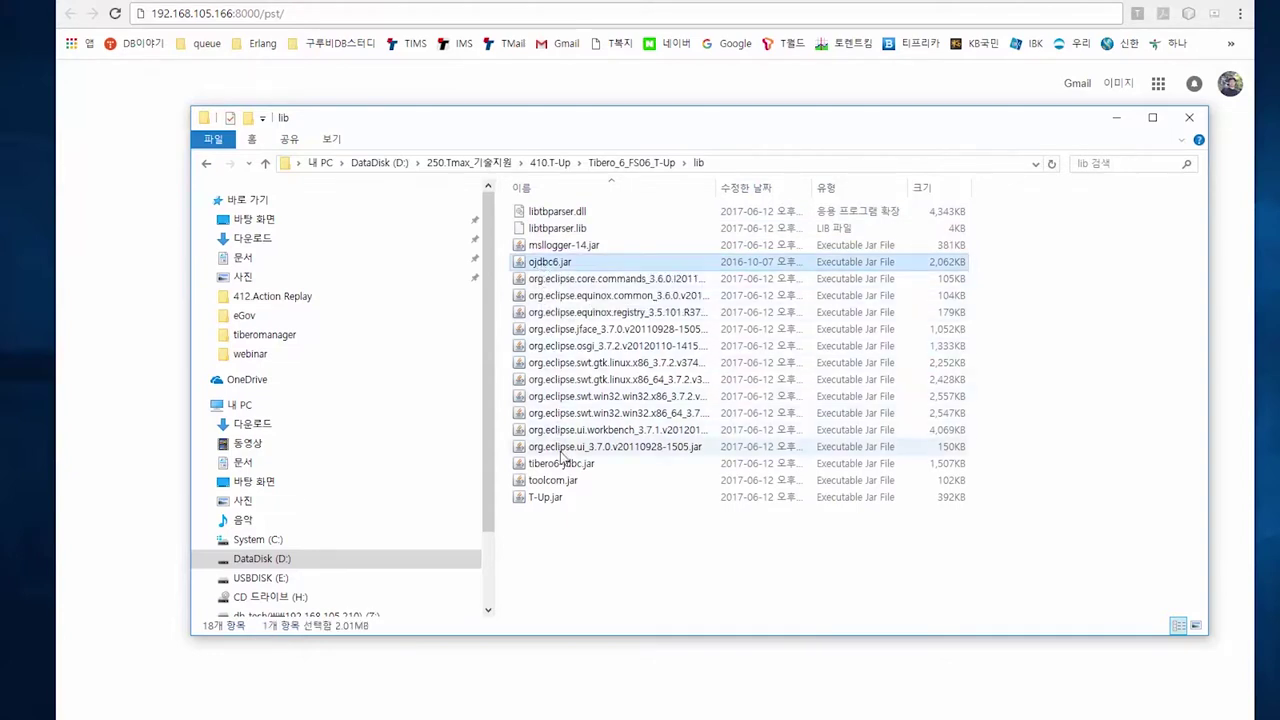
click(564, 465)
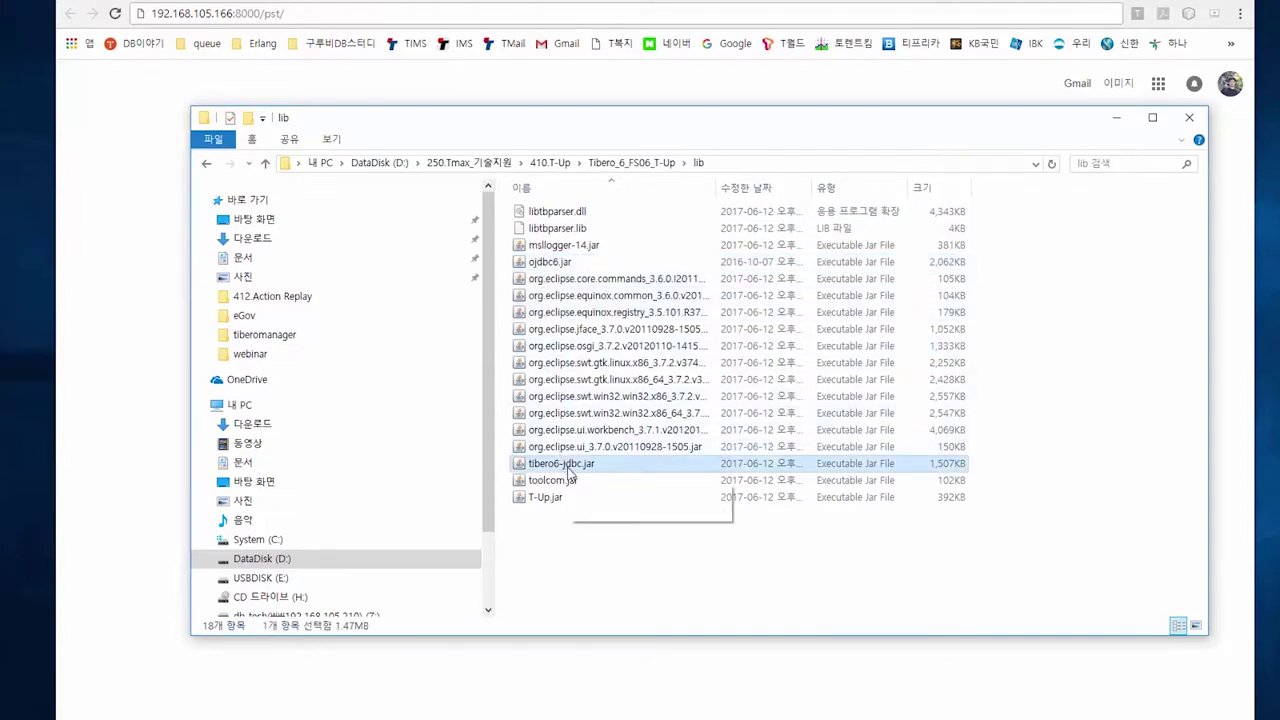
click(648, 165)
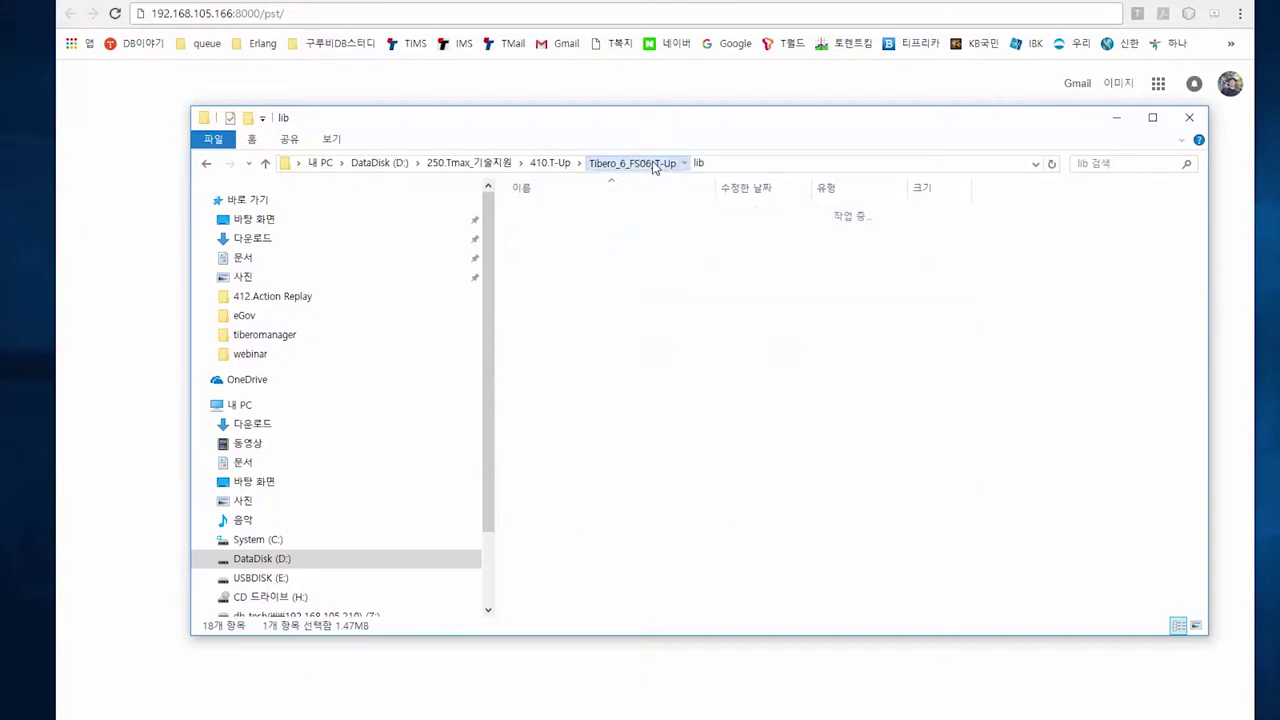
click(578, 314)
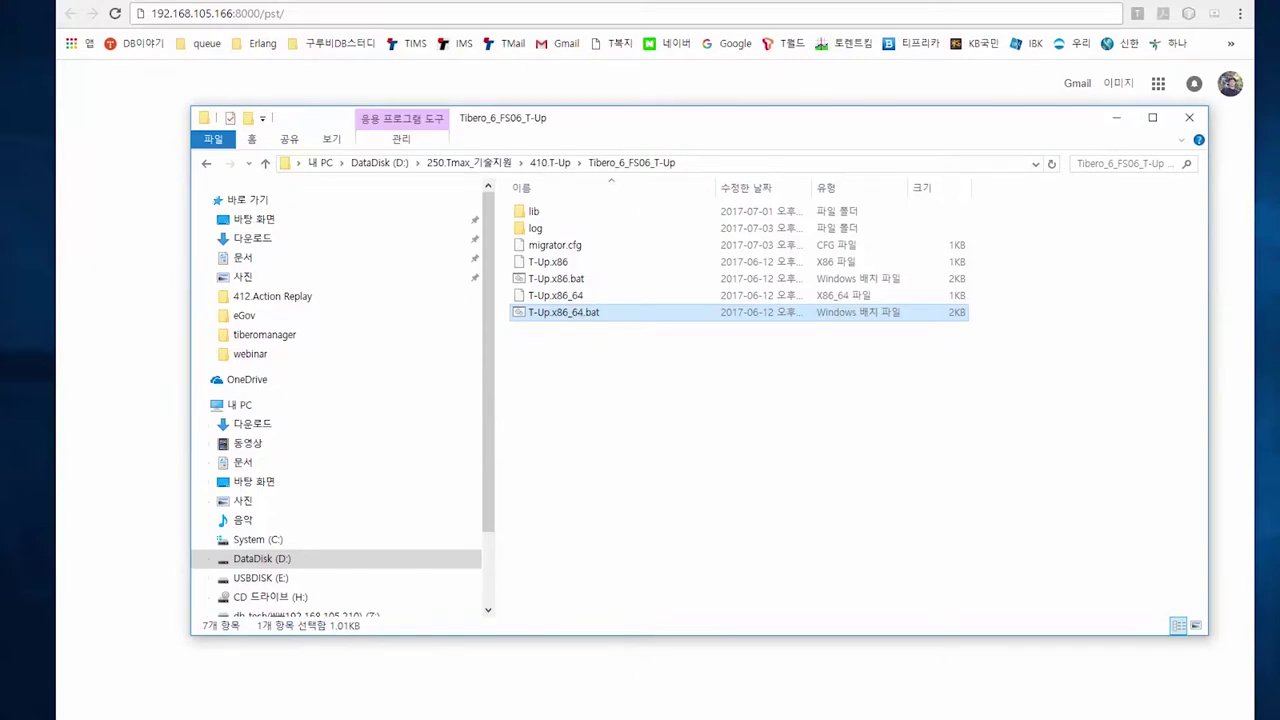
Launch T-Up and connect to the Oracle orabmt source with its password
key(Return)
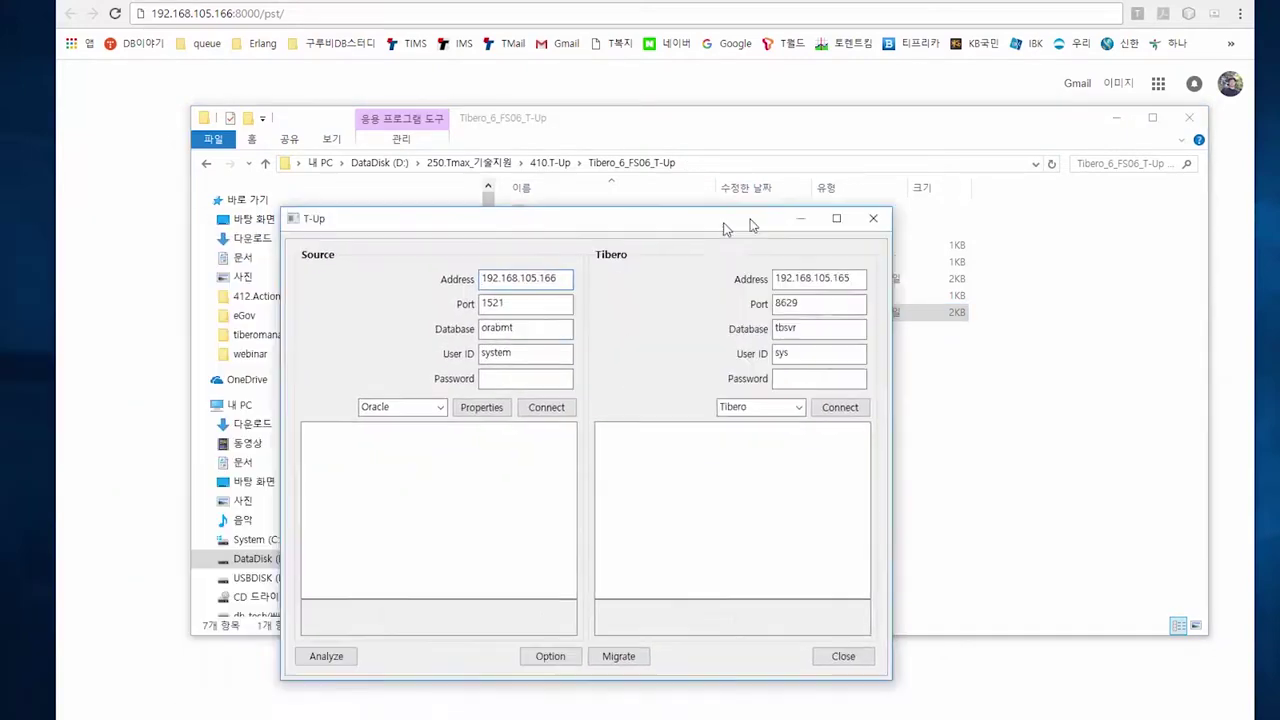
drag(717, 220, 778, 133)
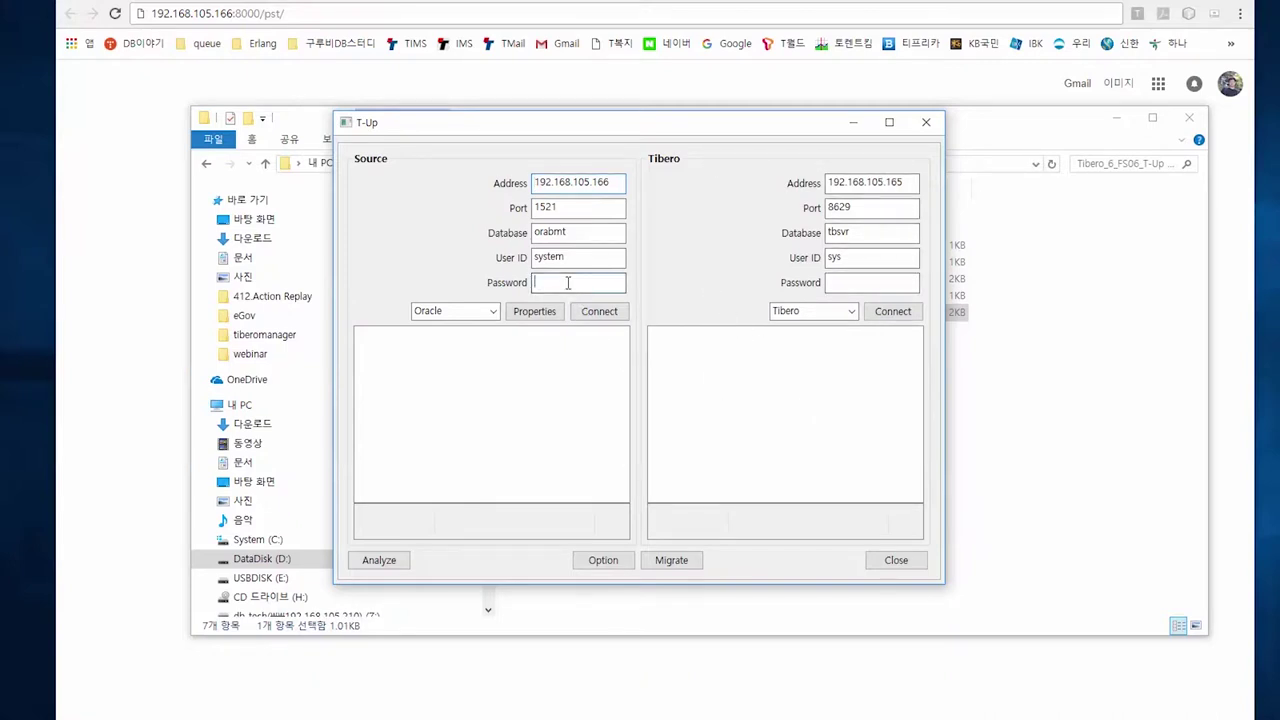
text(•••)
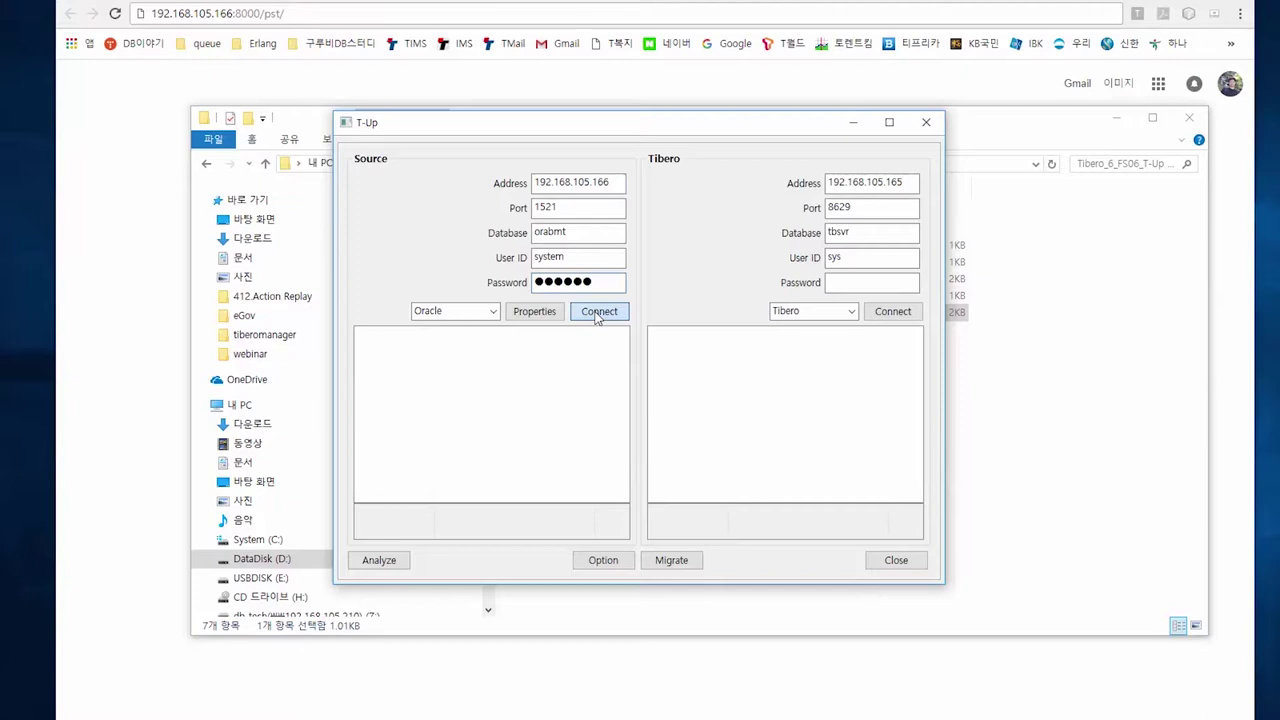
click(597, 313)
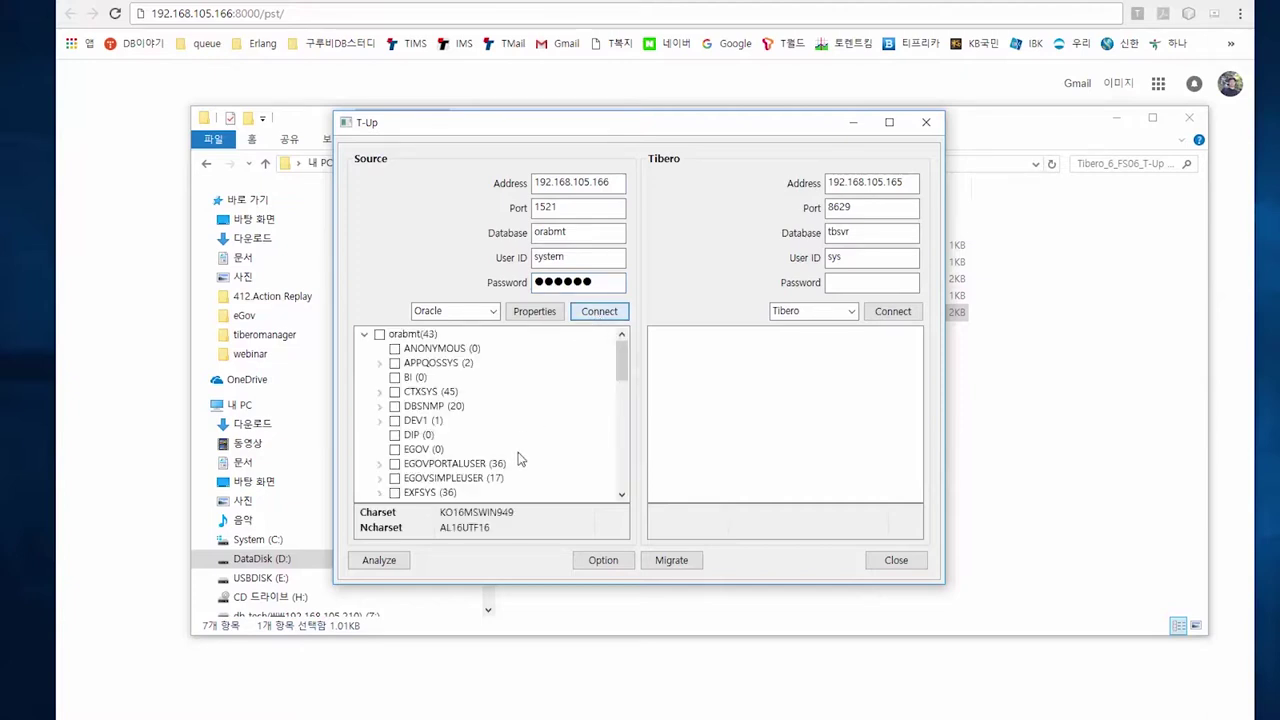
Connect to the Tibero tbsvr target with its password, select EGOVPORTALUSER, and bring Chrome forward
click(854, 284)
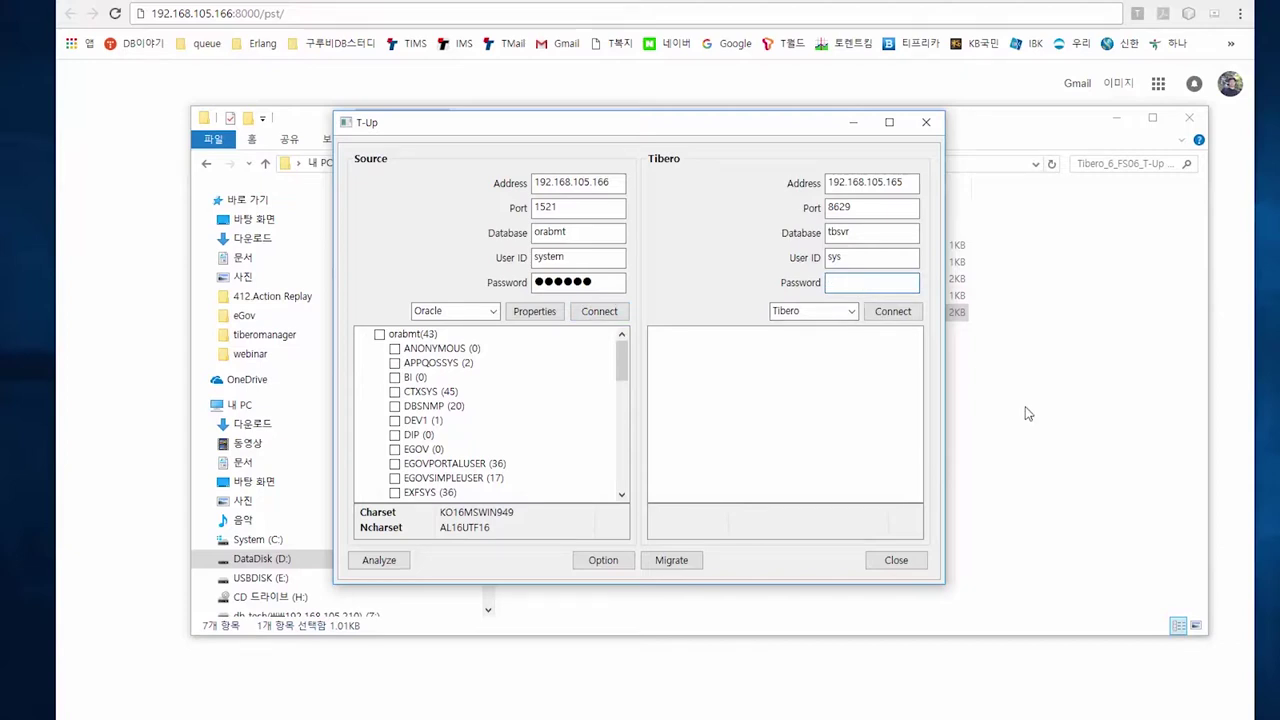
text(tibero)
click(893, 311)
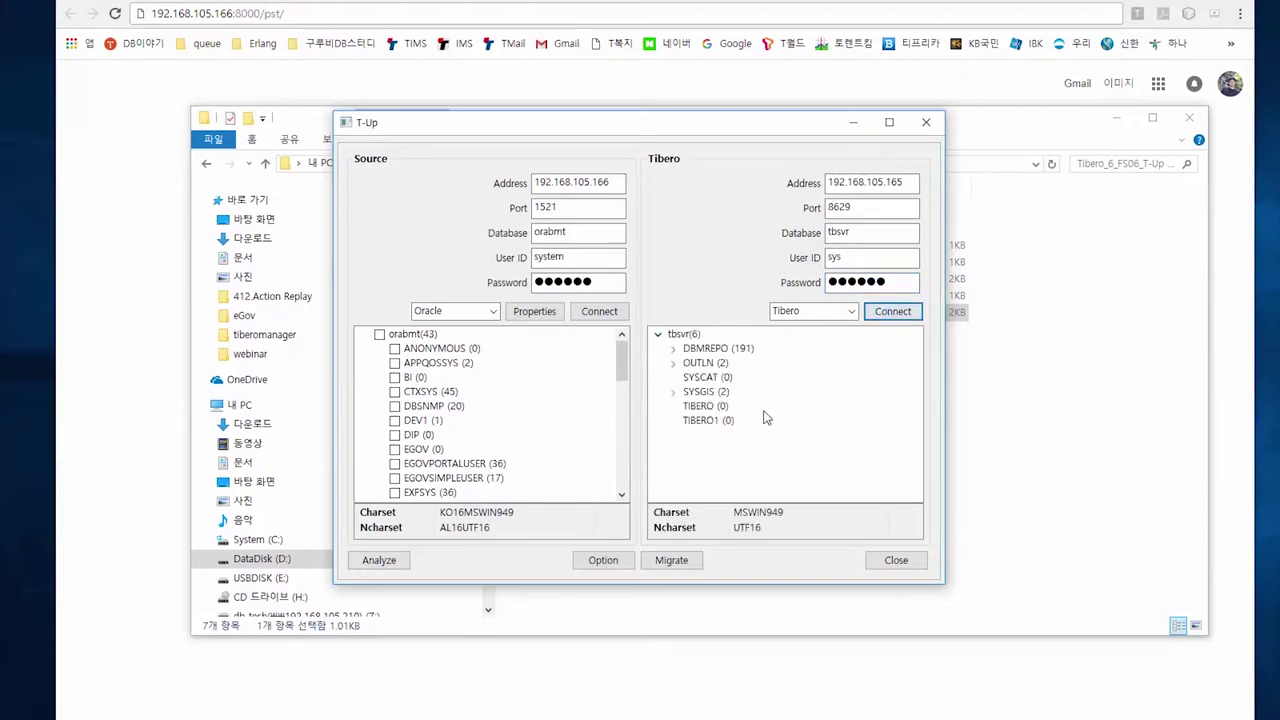
click(466, 465)
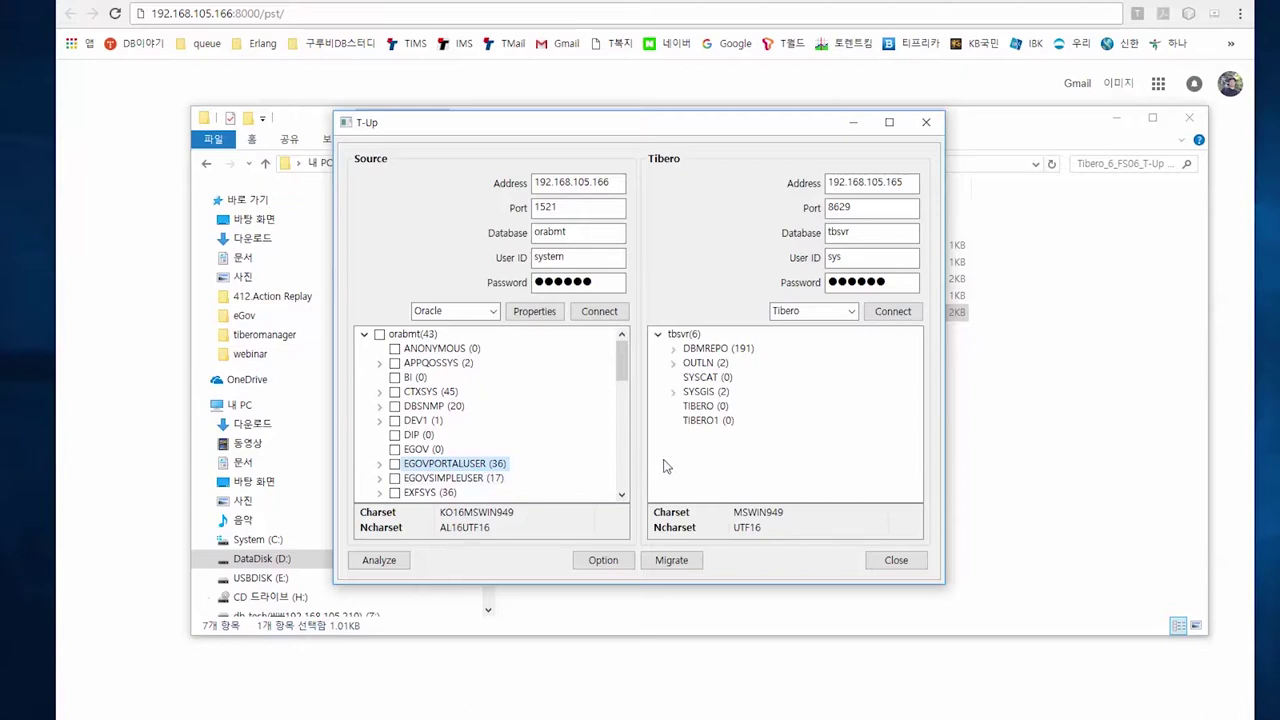
click(398, 92)
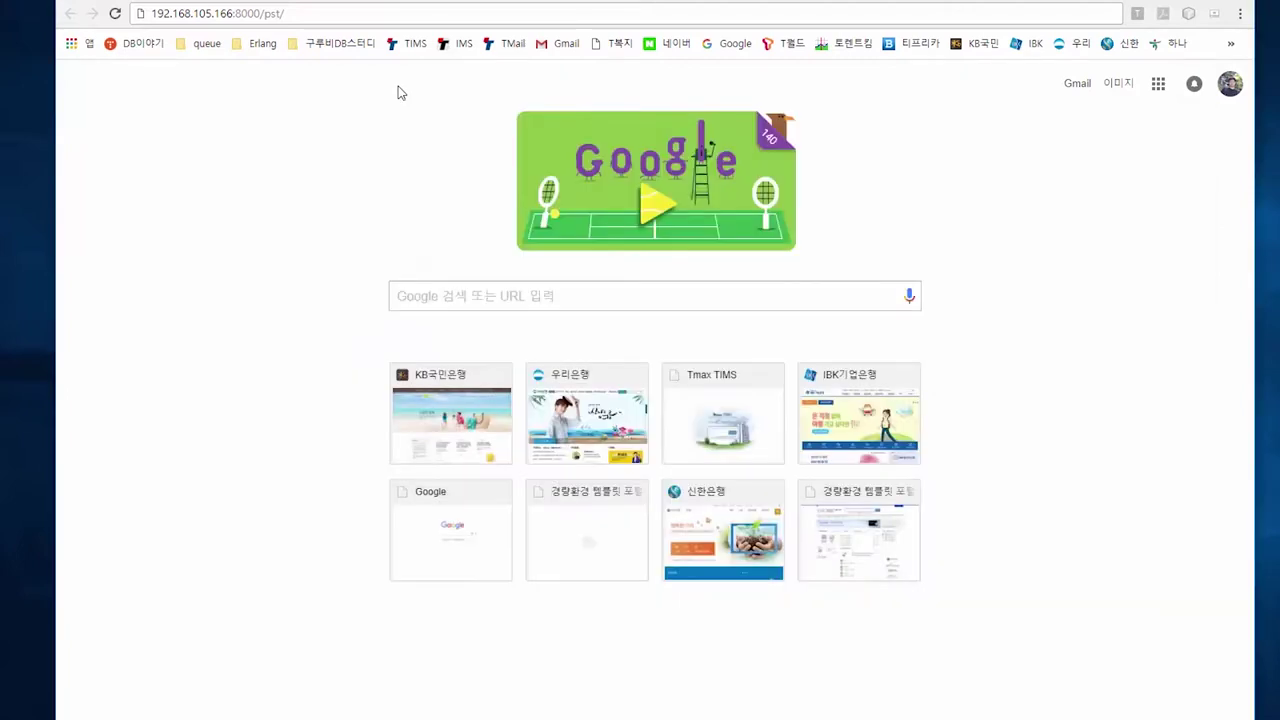
Load the portal at 192.168.105.166:8000/pst/ and check the 사이트소개, 민원광장 and 알림마당 pages
click(331, 11)
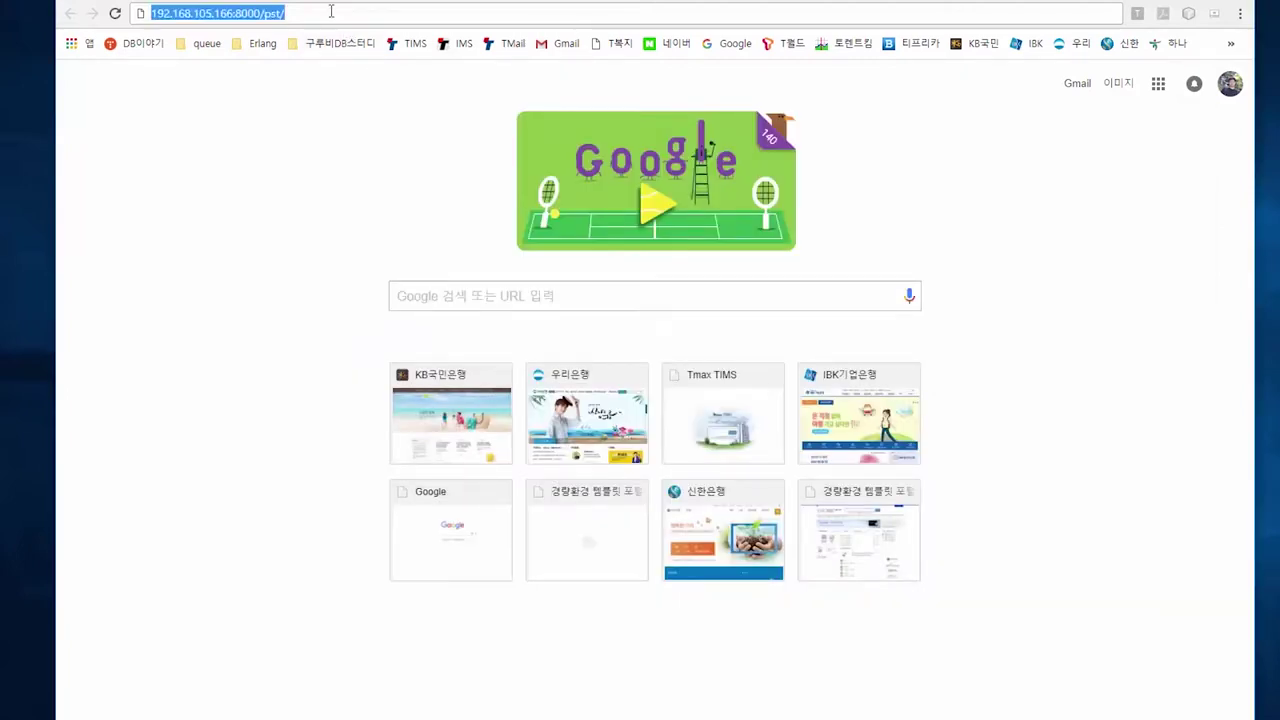
key(Return)
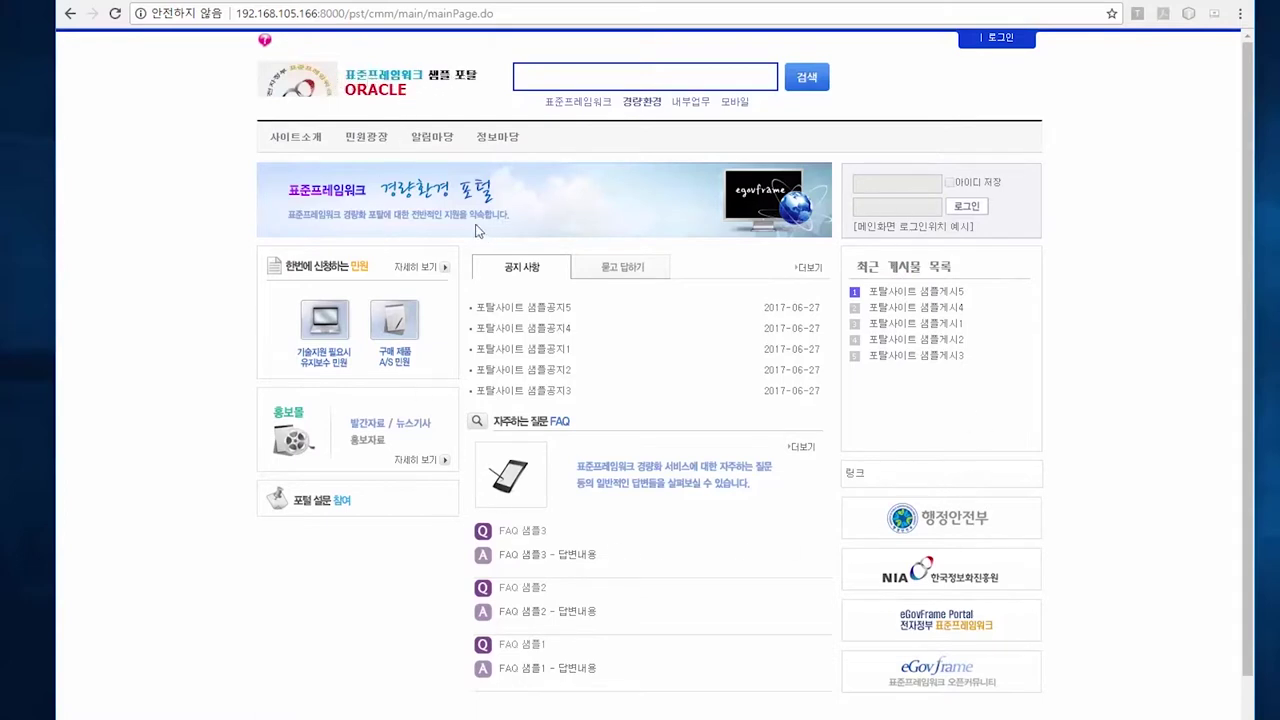
click(312, 140)
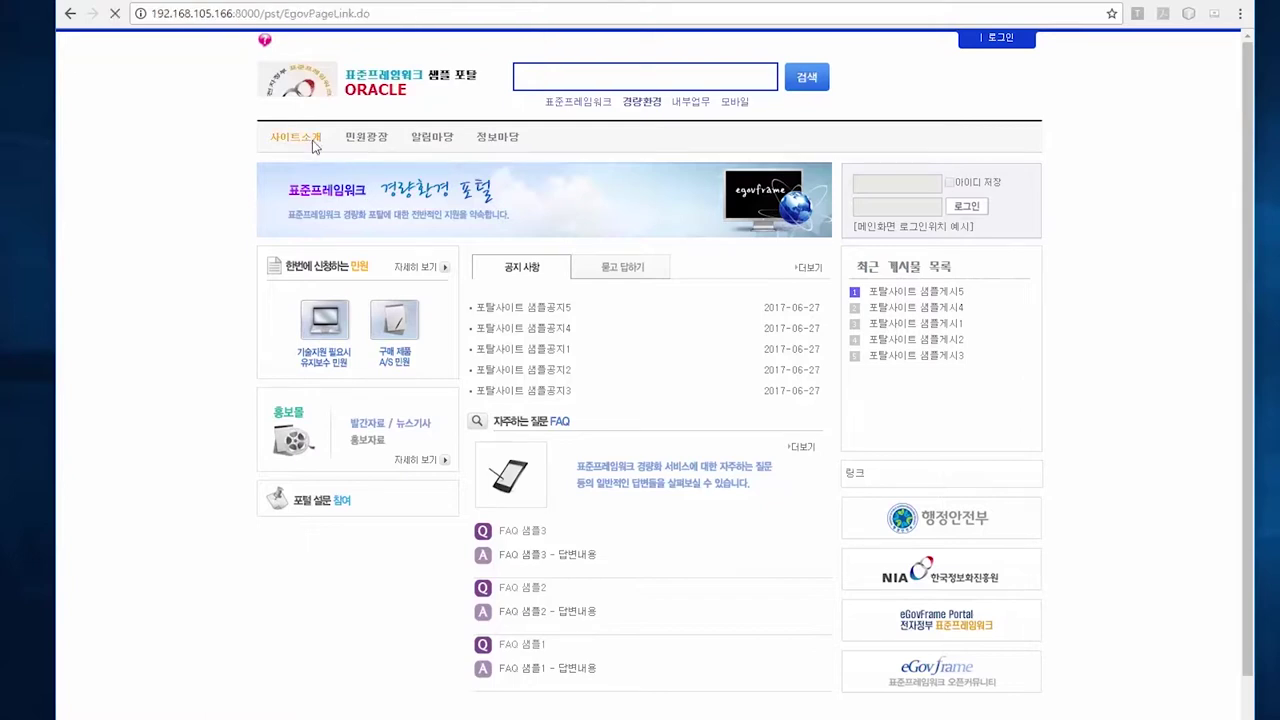
click(359, 133)
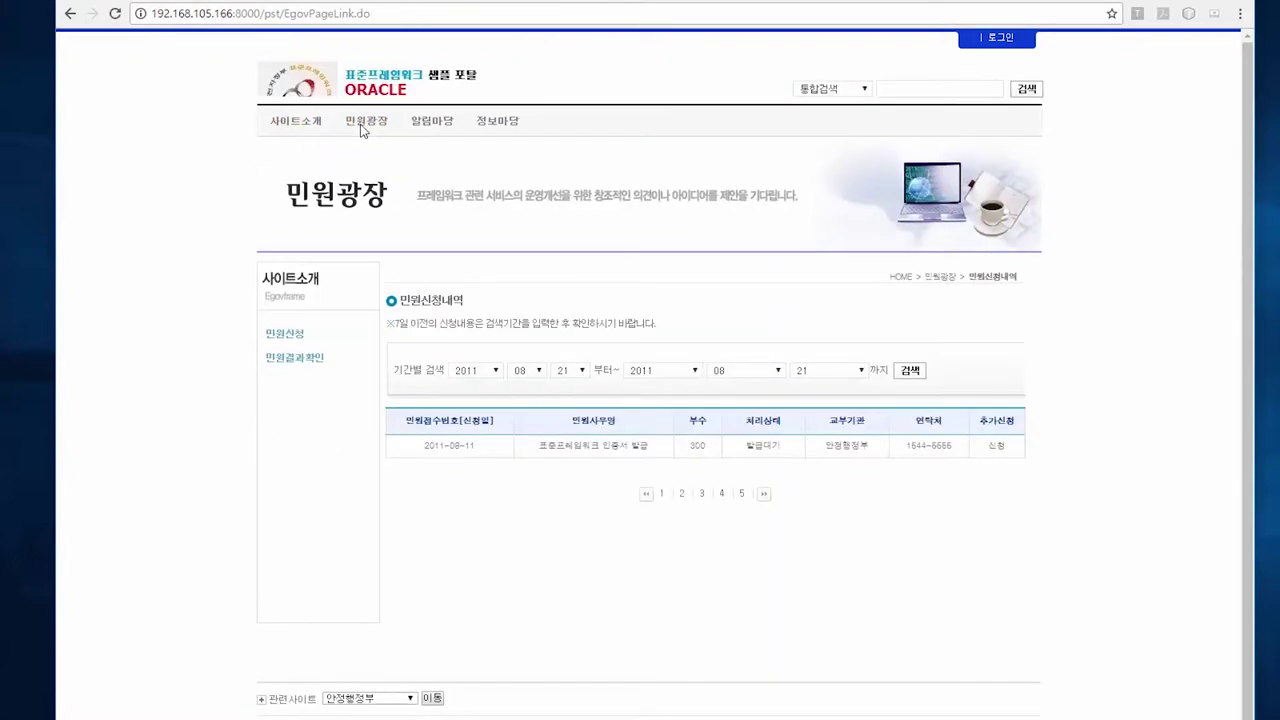
click(421, 131)
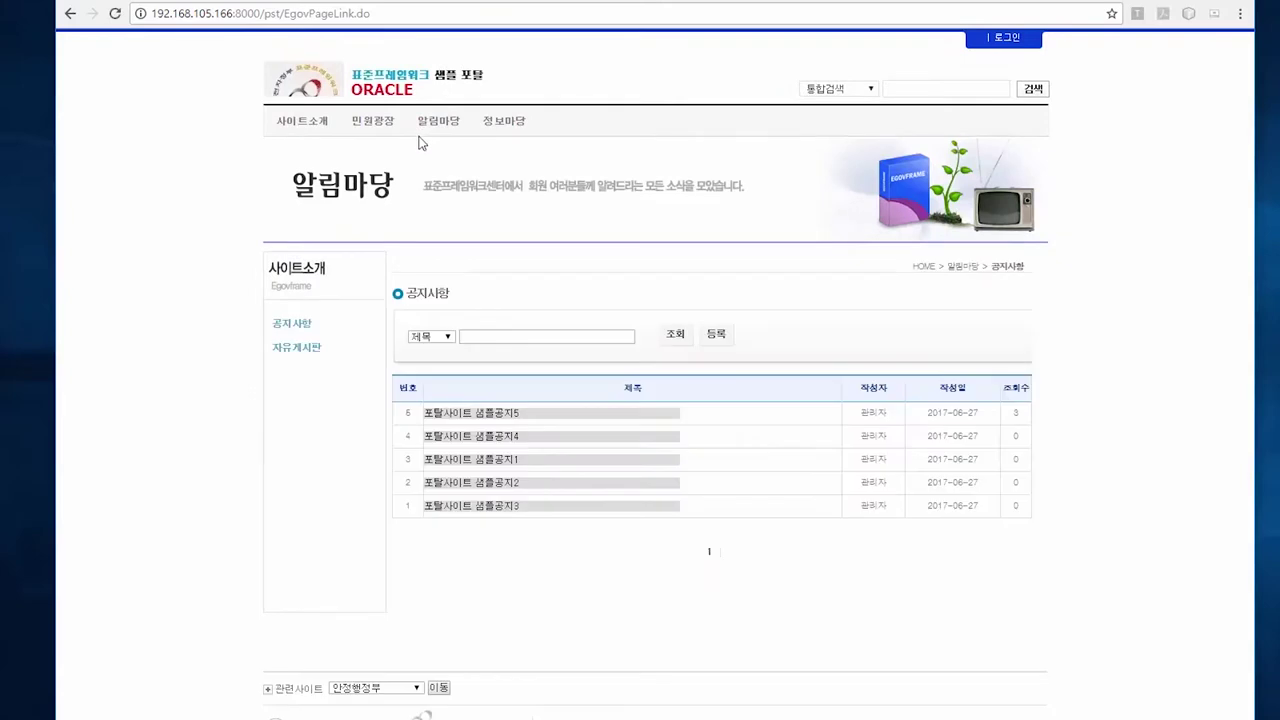
Check the 자유게시판, 정보마당 and 공지사항 pages, ending on the portal main page
click(309, 355)
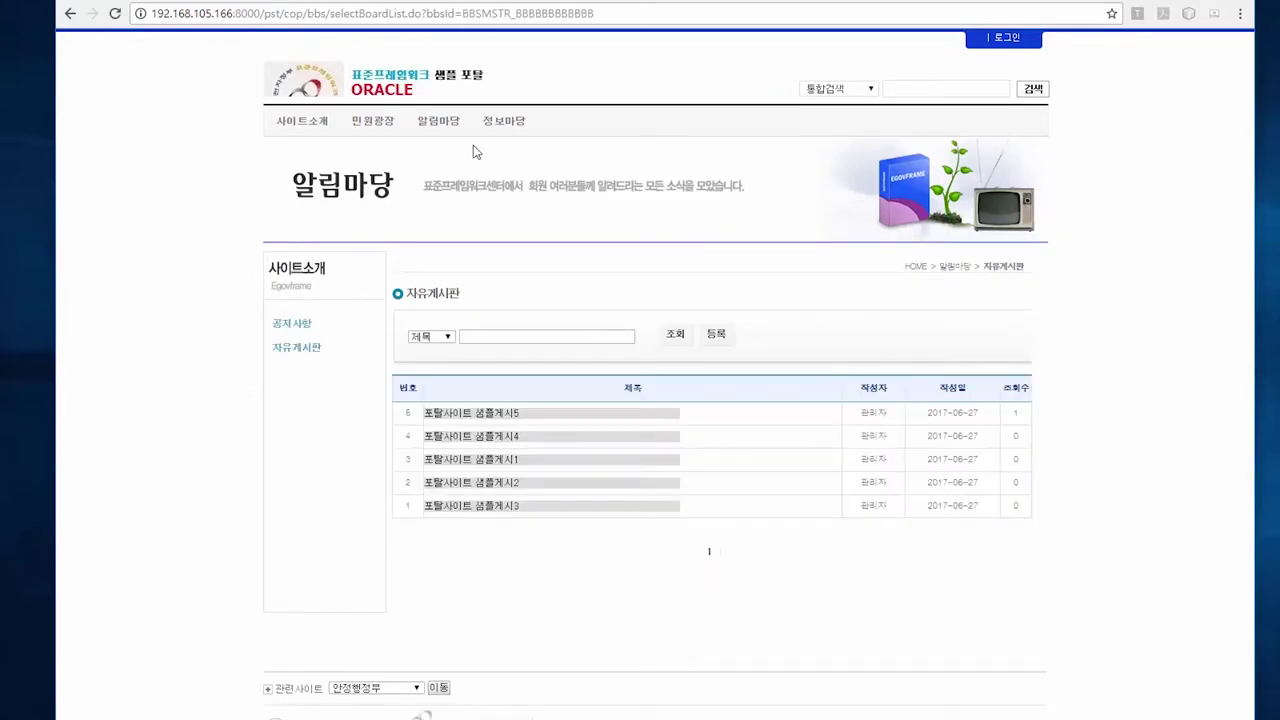
click(508, 121)
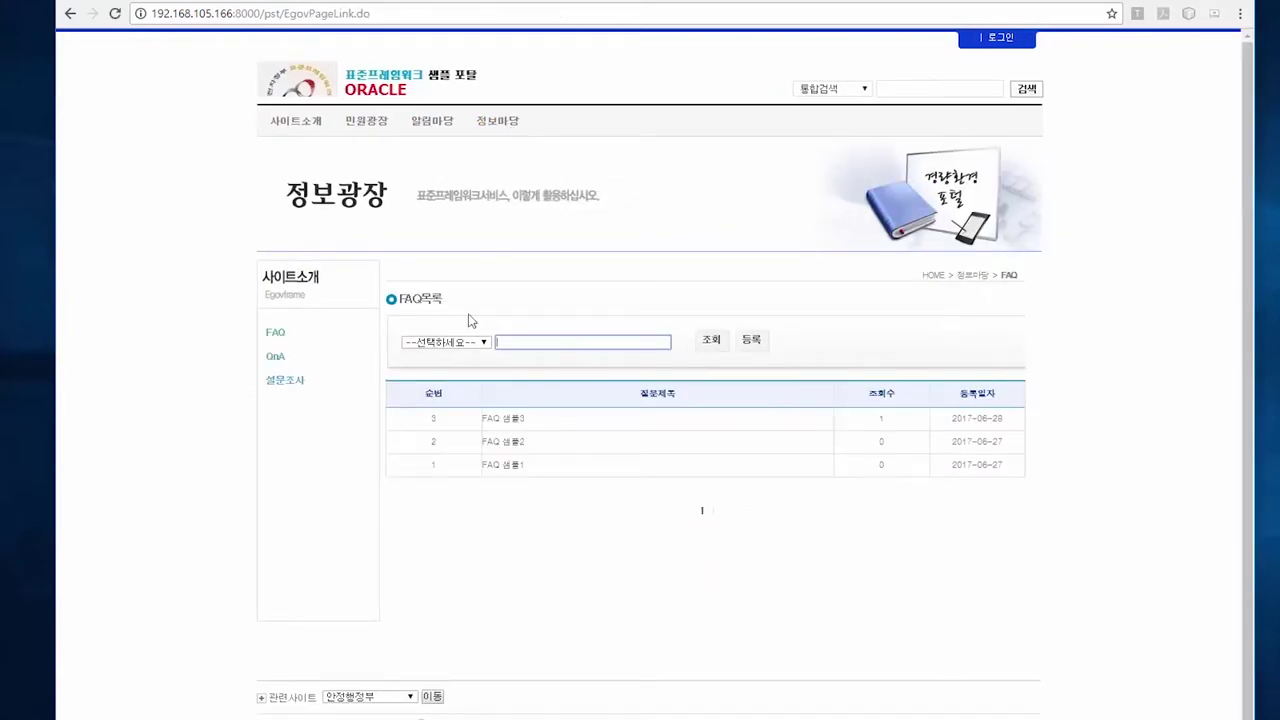
click(300, 93)
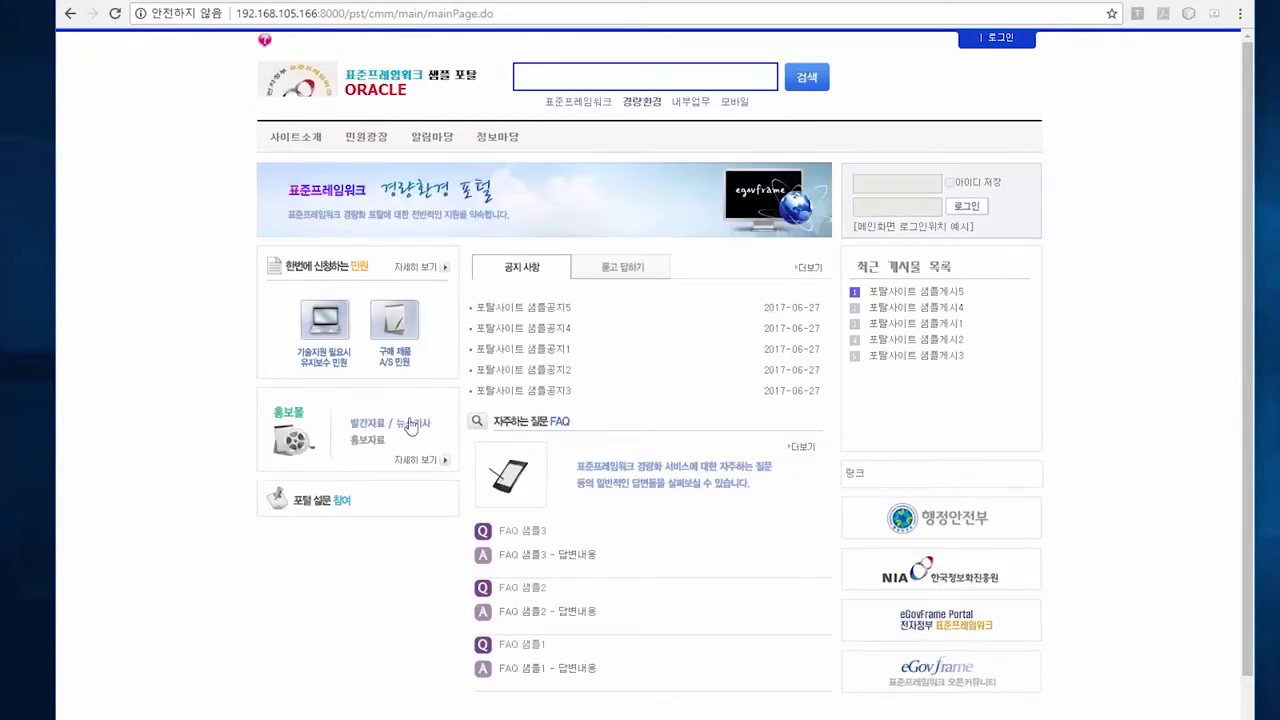
click(528, 344)
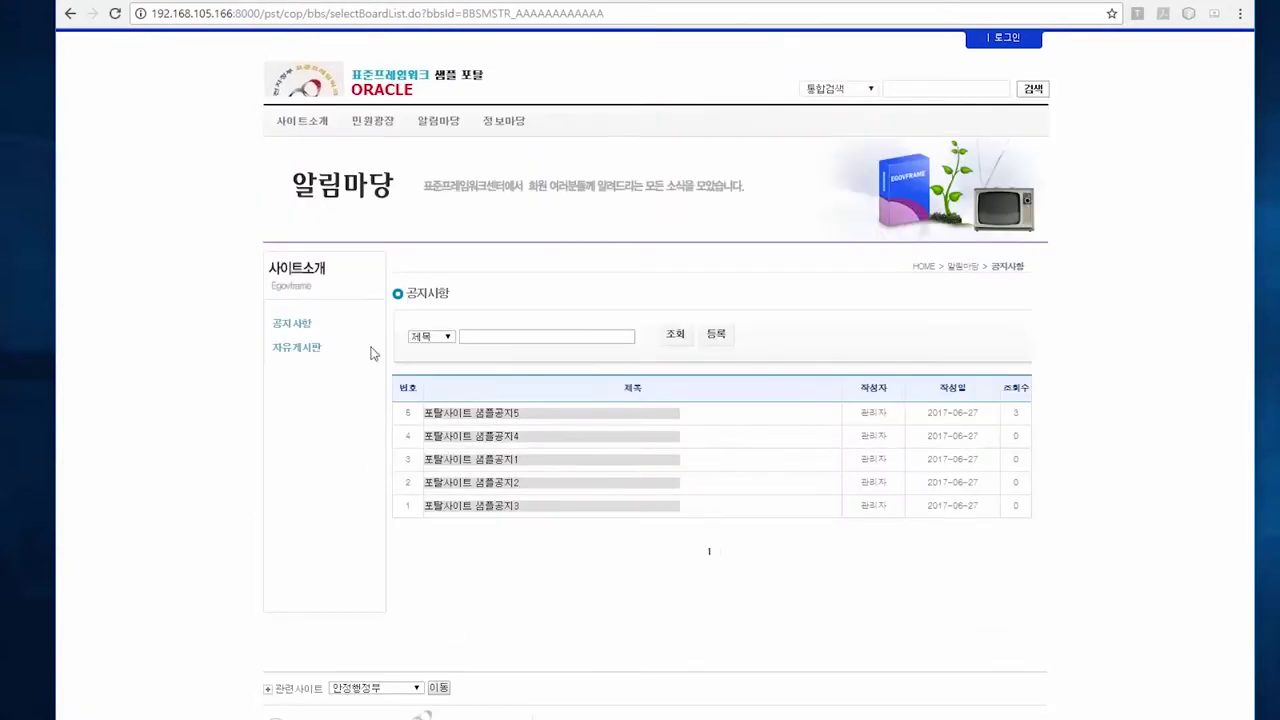
click(302, 88)
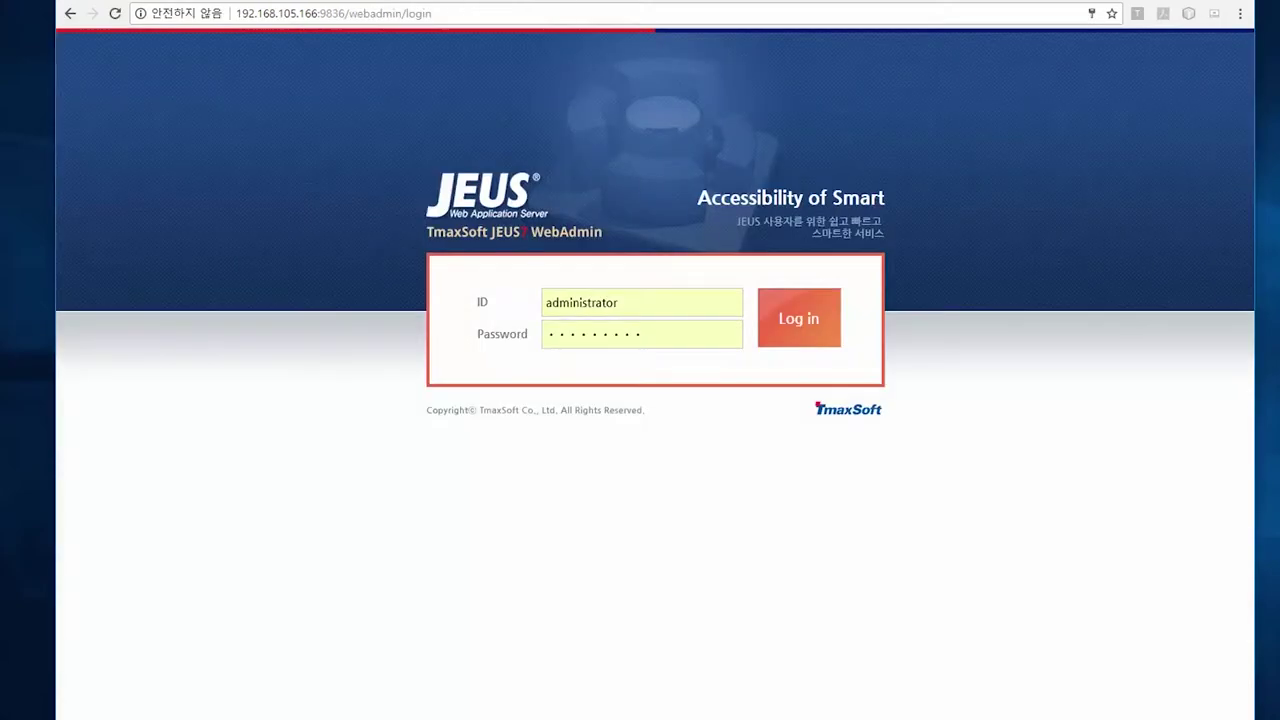
Log in to JEUS WebAdmin, confirm webinar_tb is SHUTDOWN under Servers, and return to T-Up
click(793, 335)
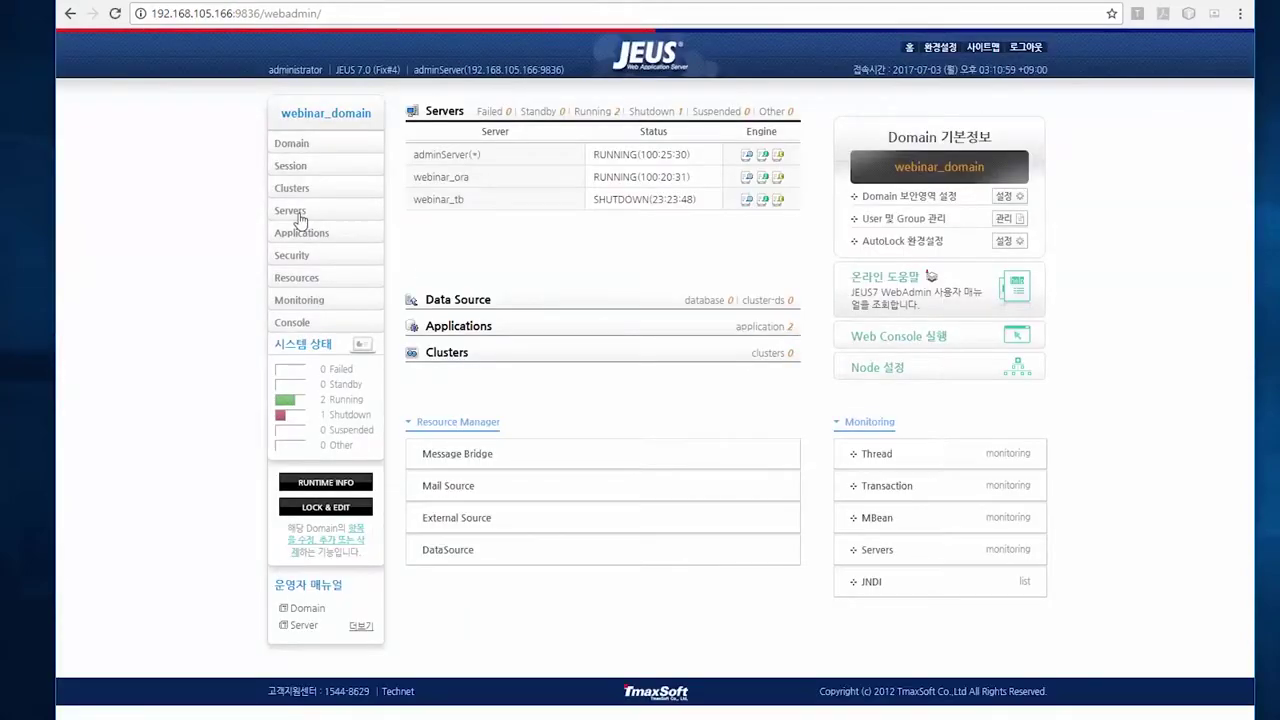
click(291, 210)
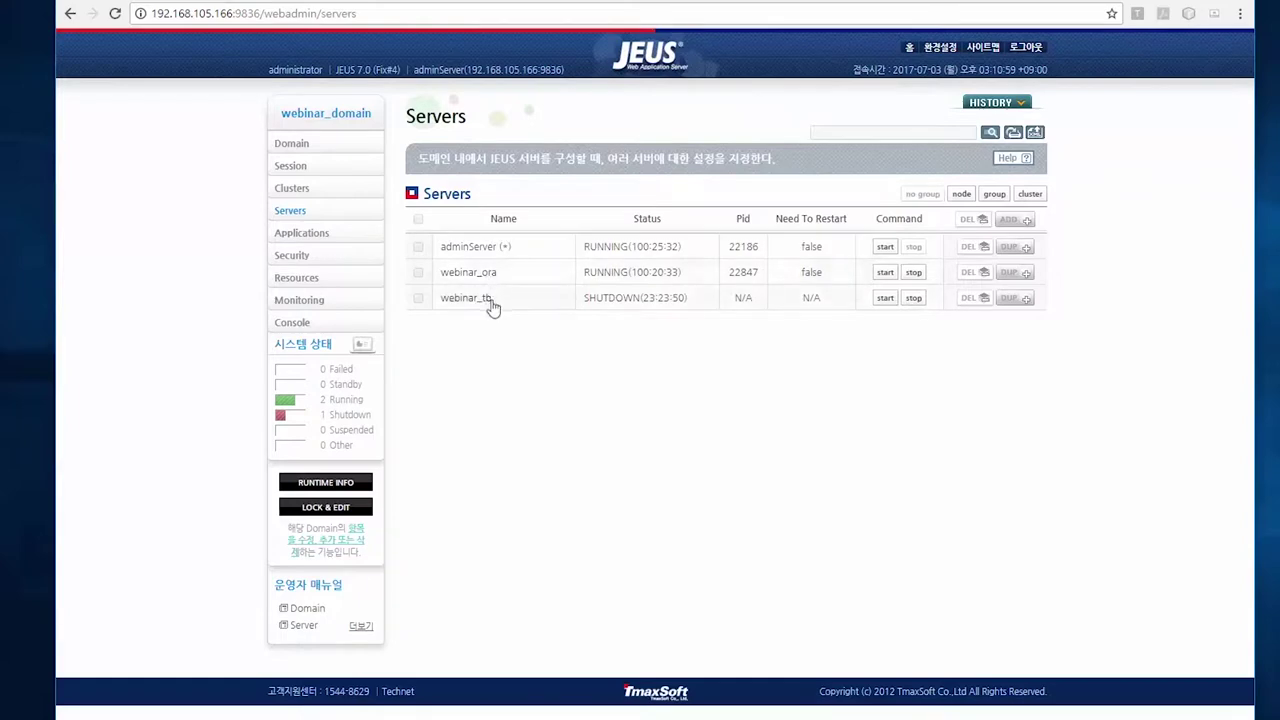
drag(585, 299, 688, 299)
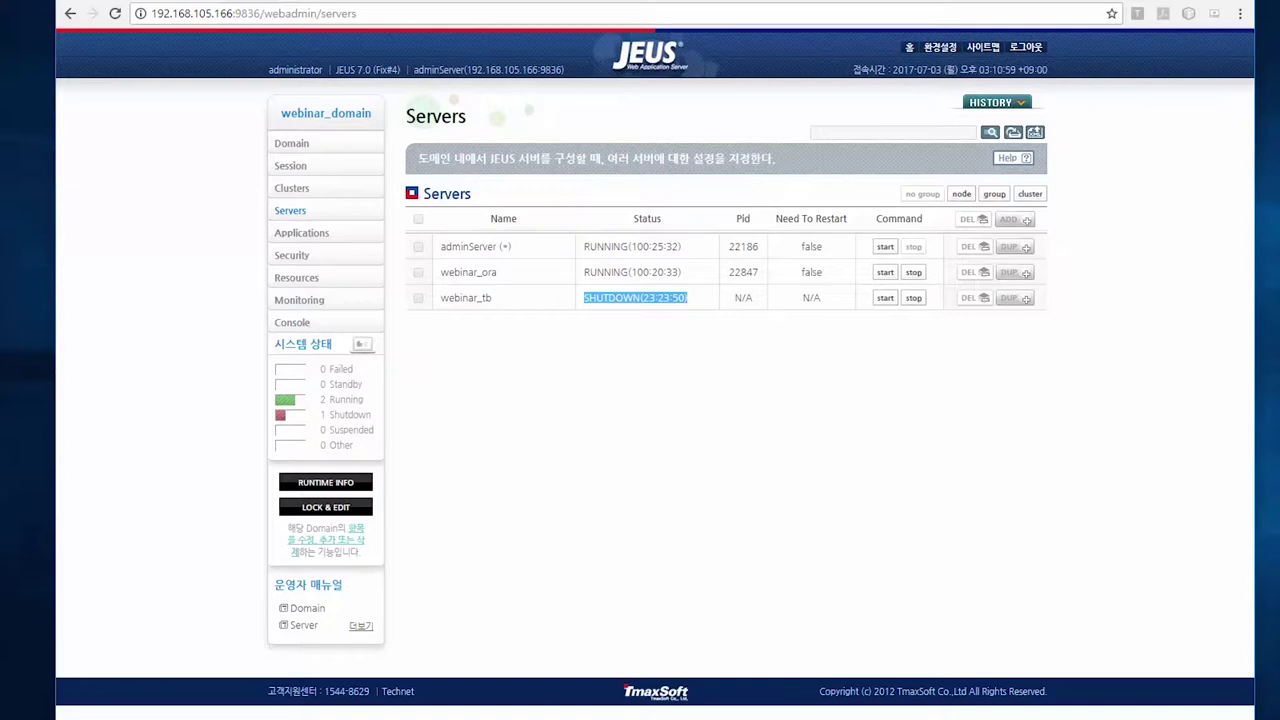
key(alt+Tab)
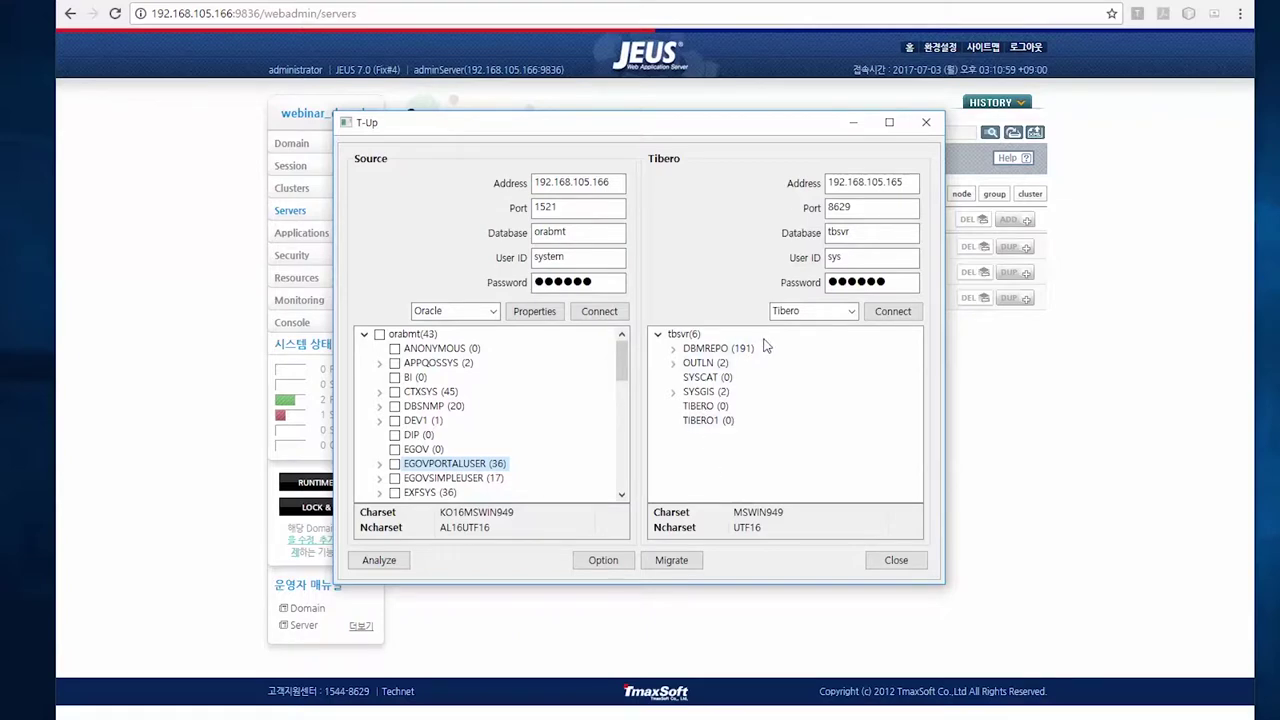
Tick EGOVPORTALUSER (36) and all its tables, keeping Oracle as the source type
click(395, 464)
click(380, 465)
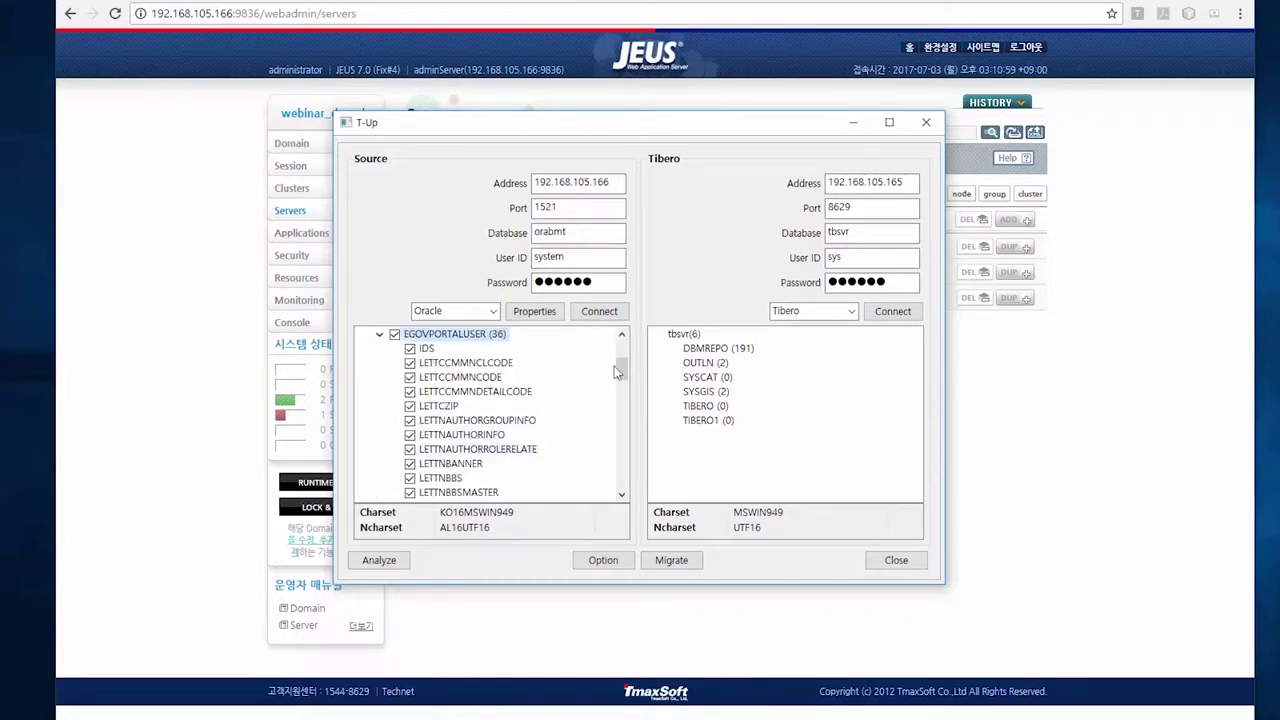
mouse_move(621, 370)
mouse_down()
mouse_move(630, 440)
mouse_move(622, 350)
mouse_up()
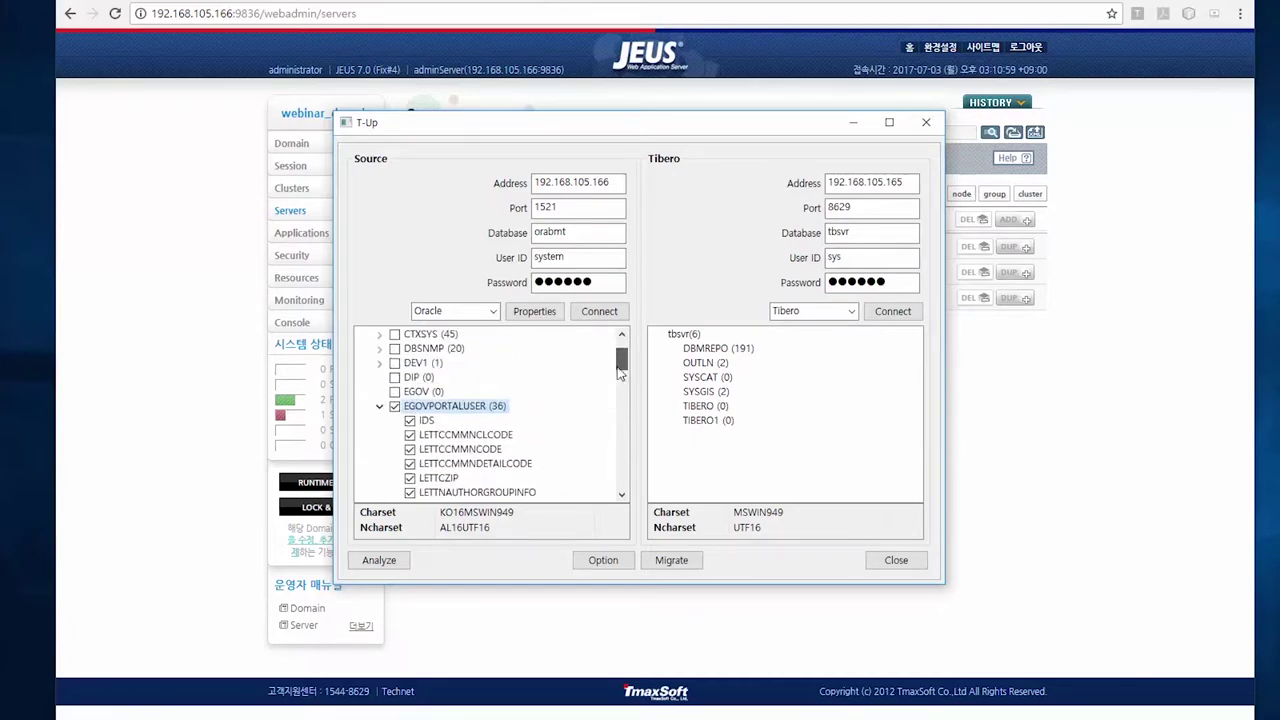
click(494, 312)
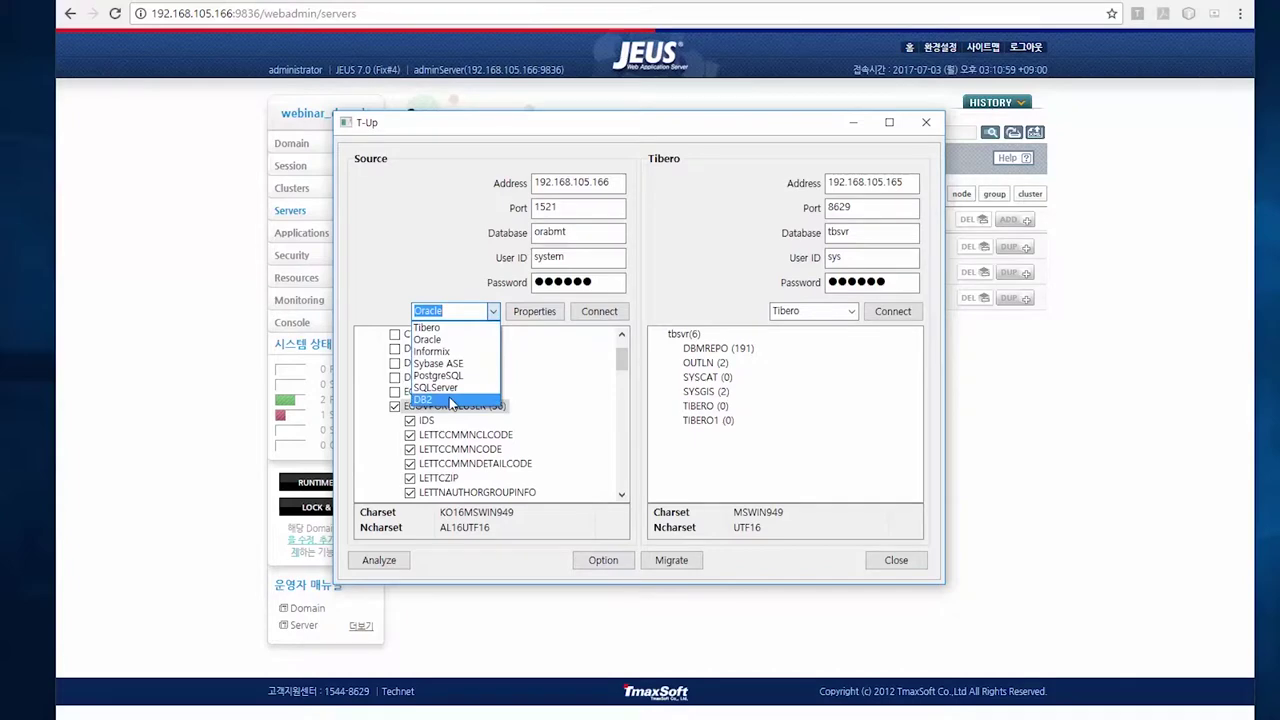
click(455, 339)
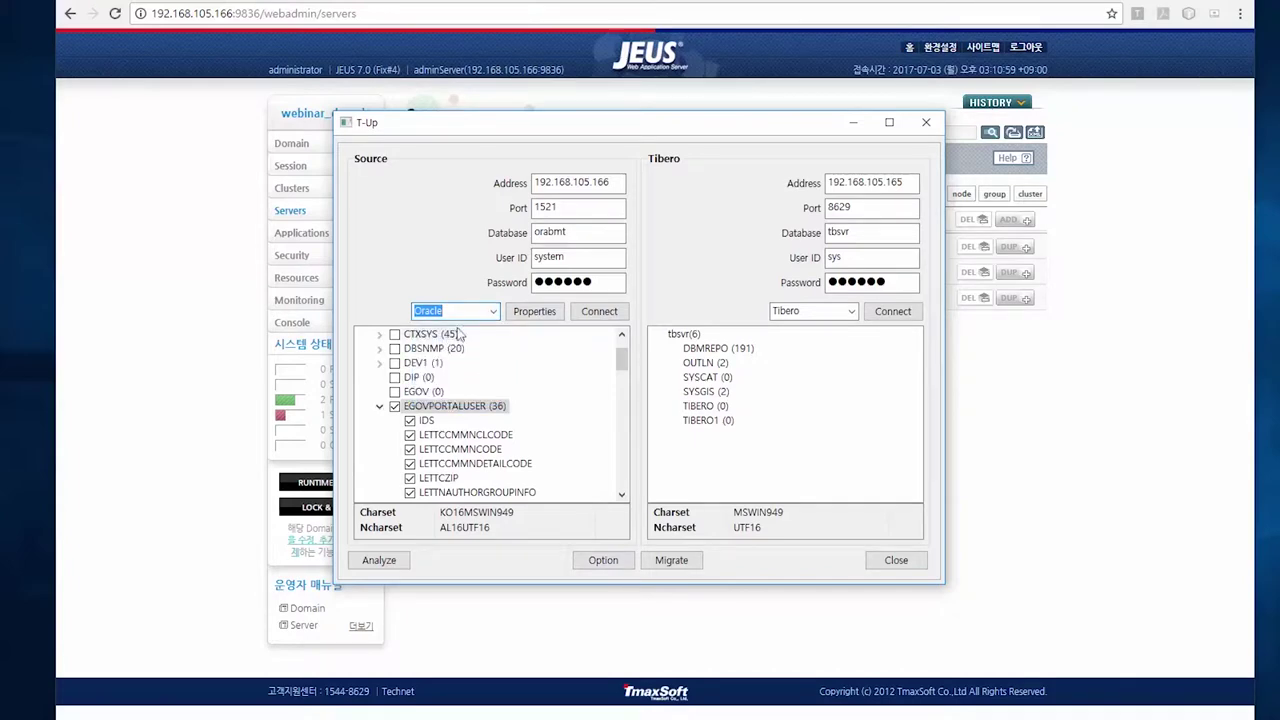
click(603, 560)
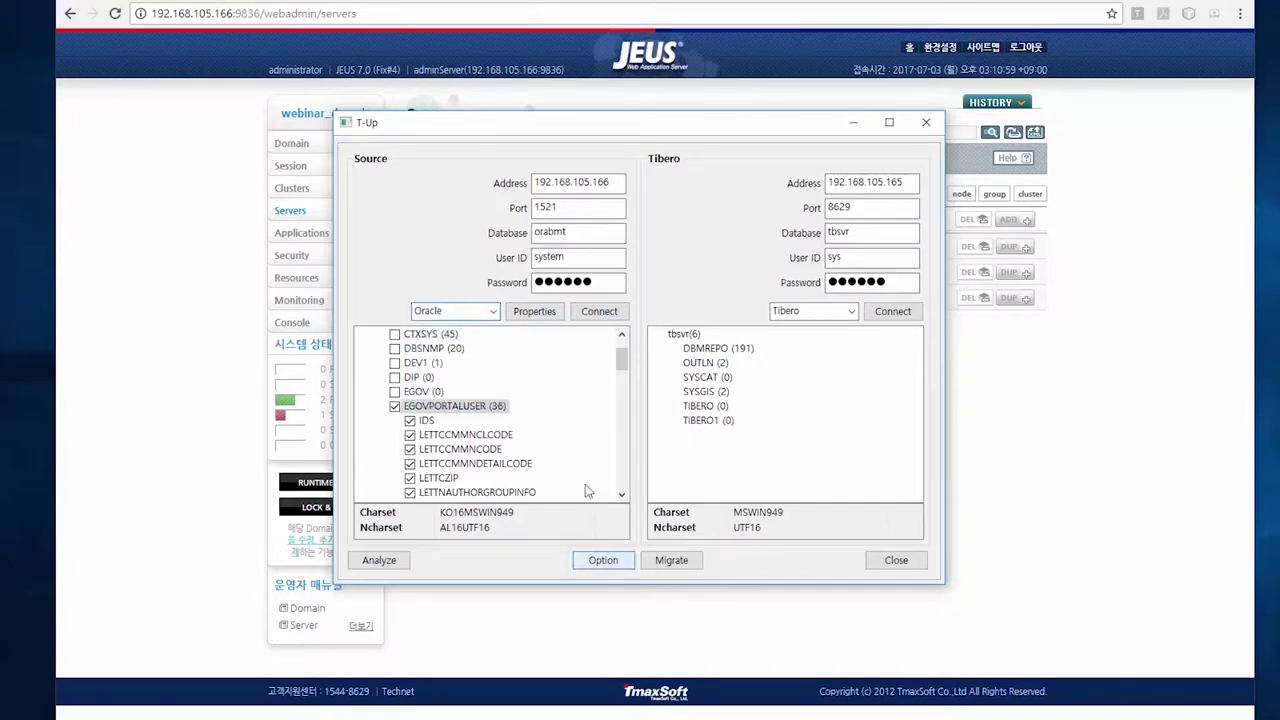
Open the Analysis window and target API Source with OCI syntax and c extension
click(389, 560)
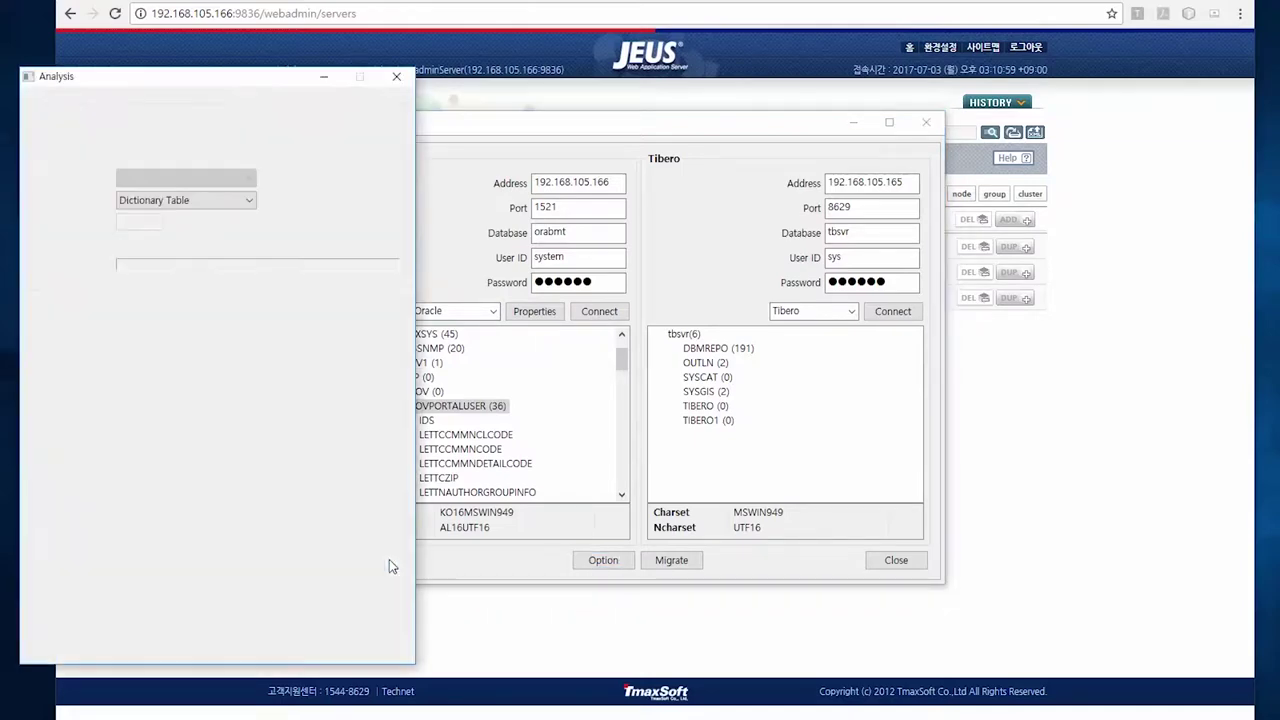
drag(236, 75, 653, 58)
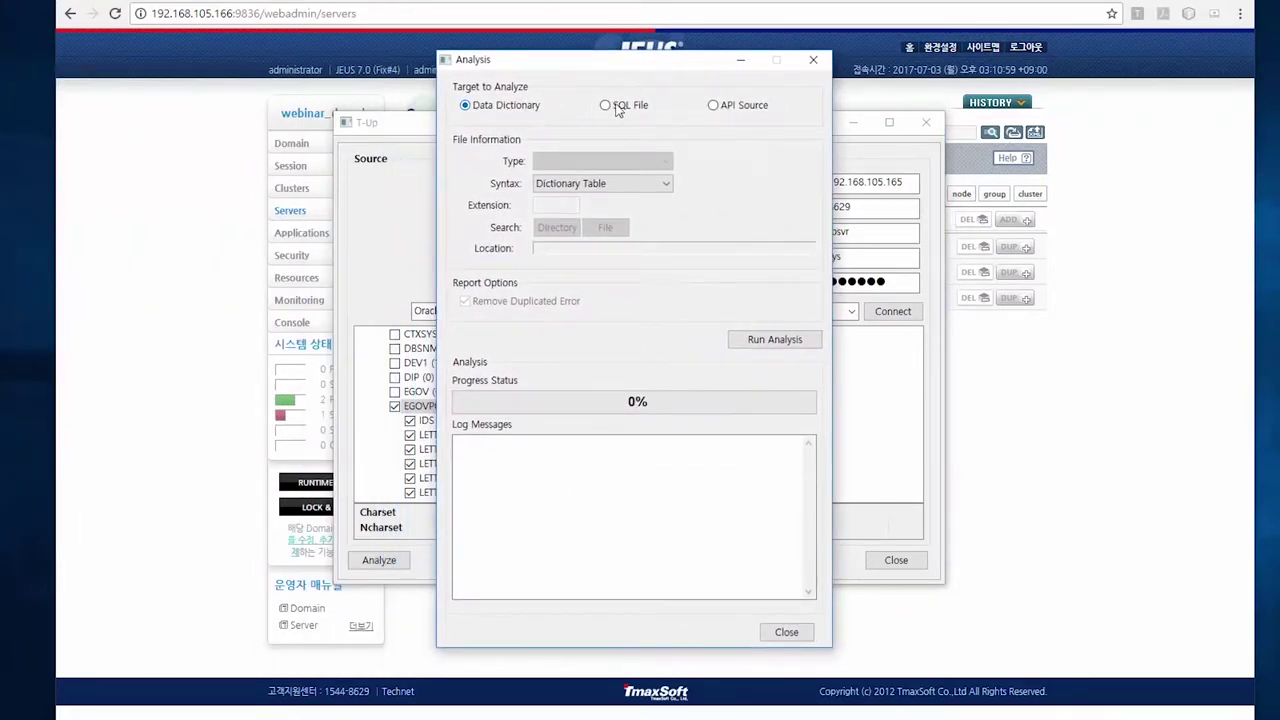
click(605, 105)
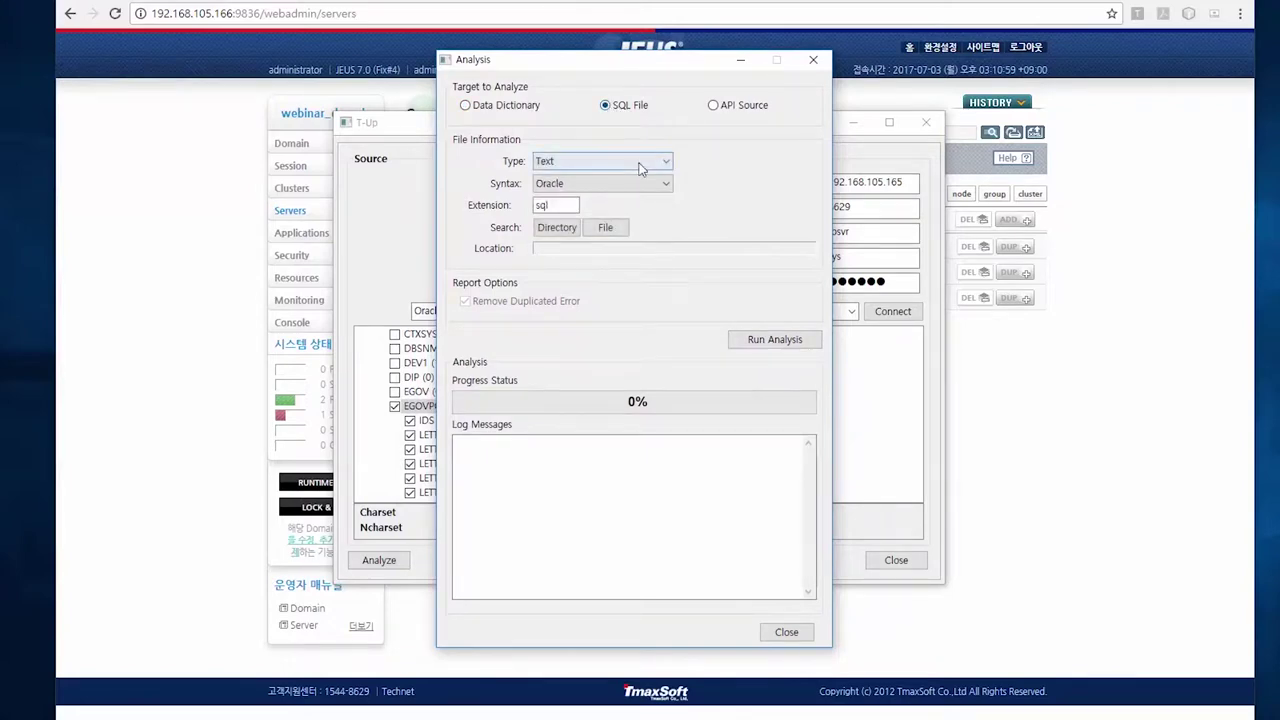
click(713, 105)
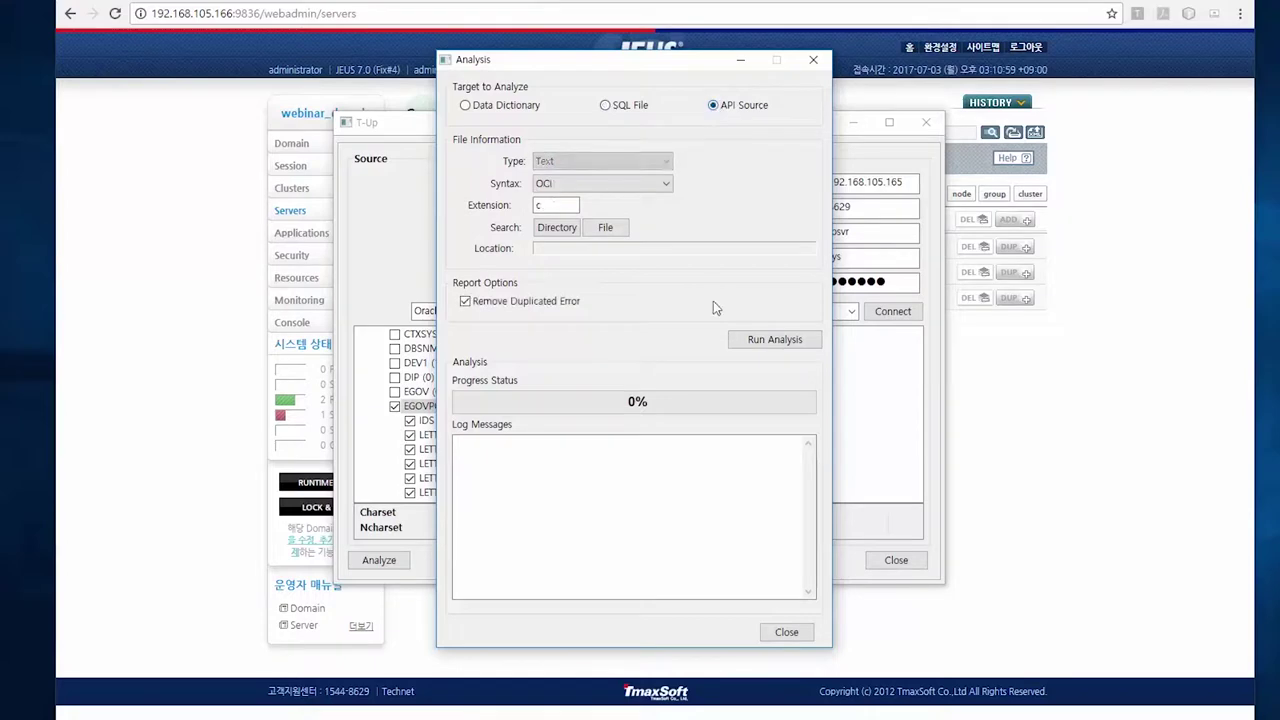
Target the Data Dictionary, trying SQL History syntax before returning to Dictionary Table
click(464, 105)
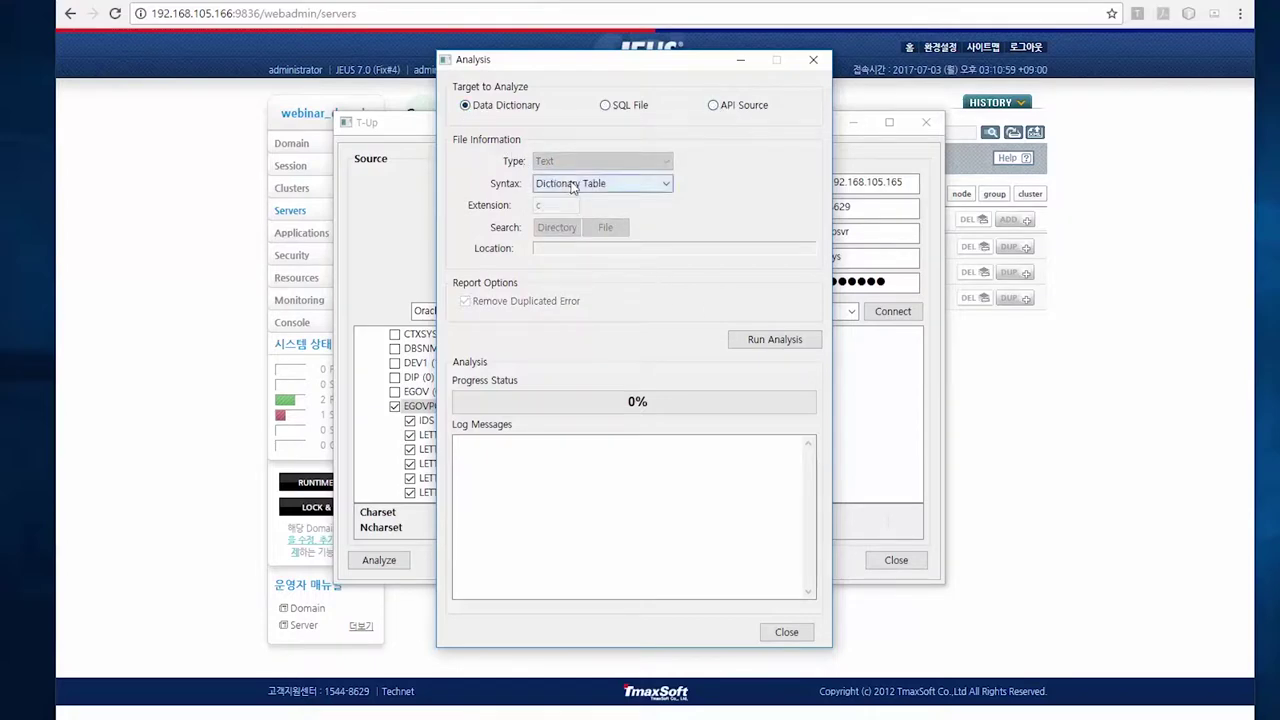
click(666, 185)
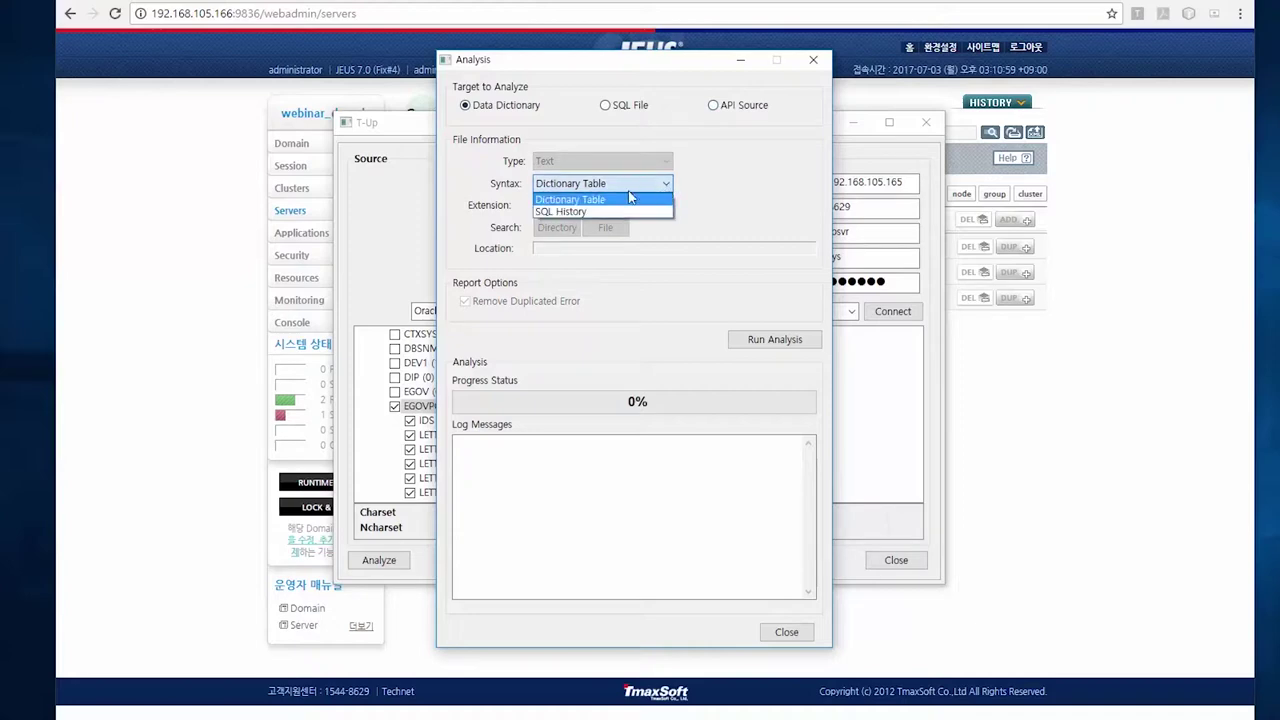
click(592, 212)
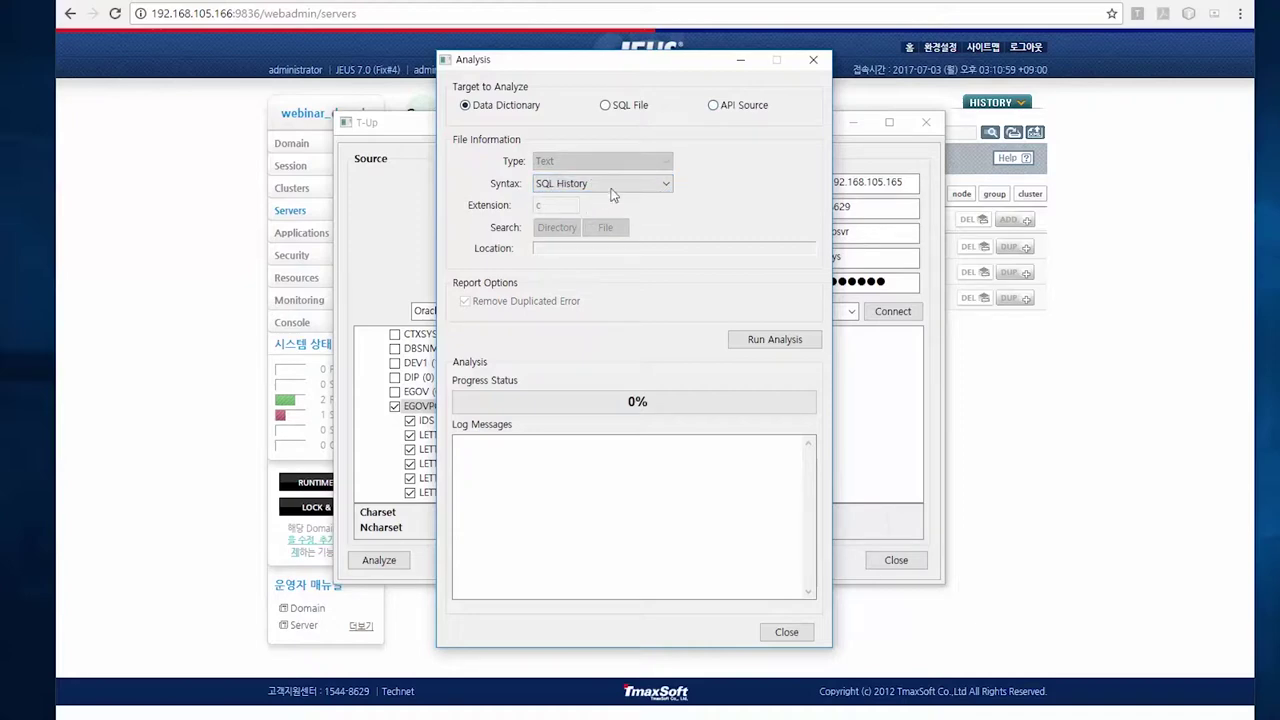
click(669, 183)
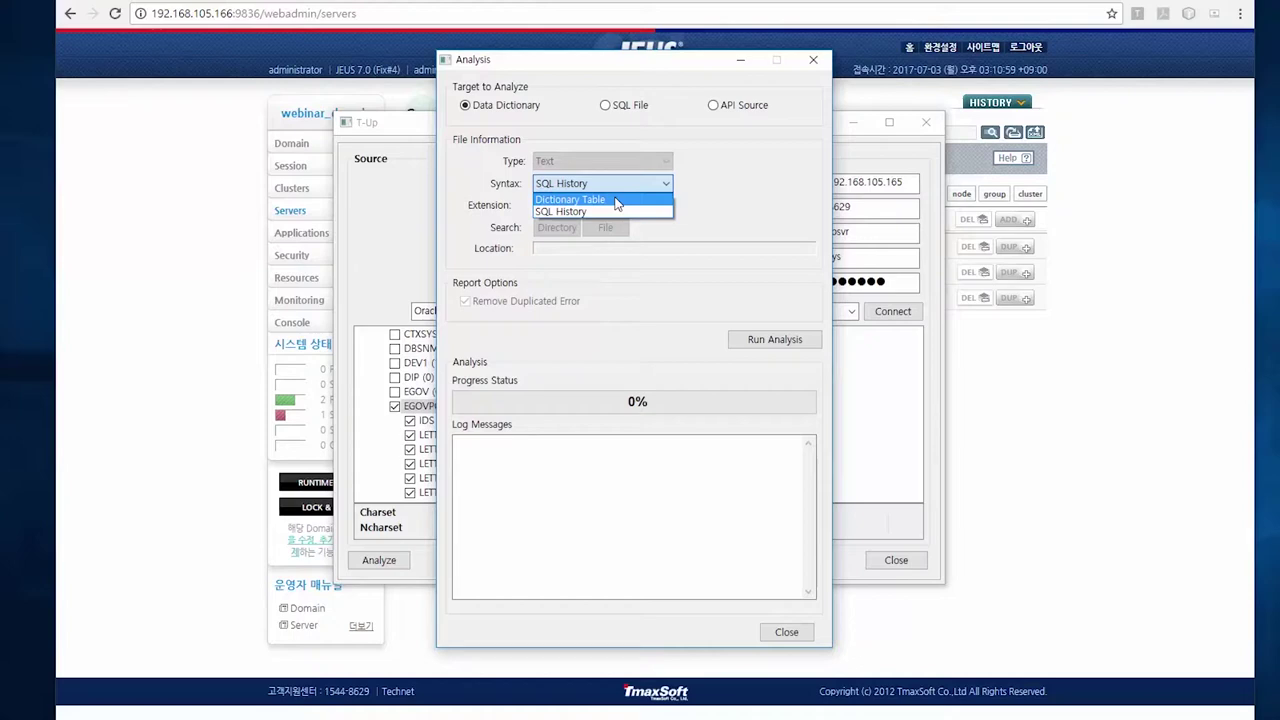
click(617, 200)
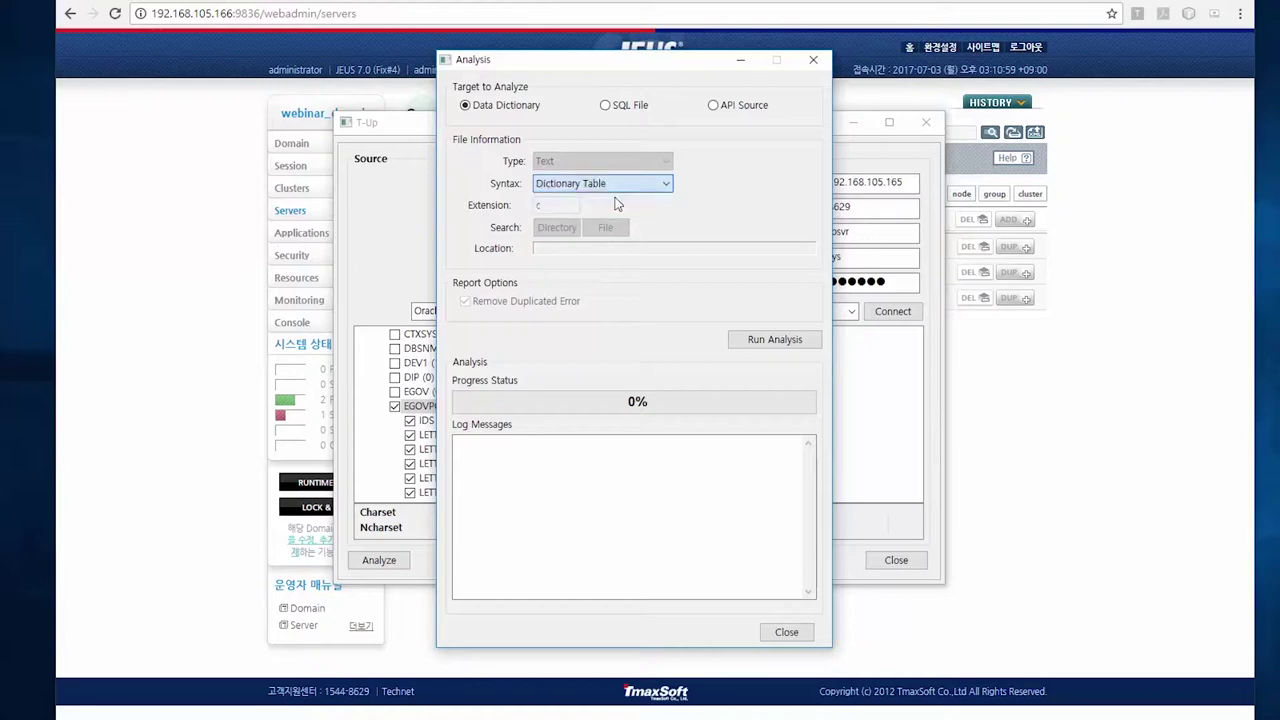
Target SQL File analysis with Oracle syntax and Text file type
click(605, 105)
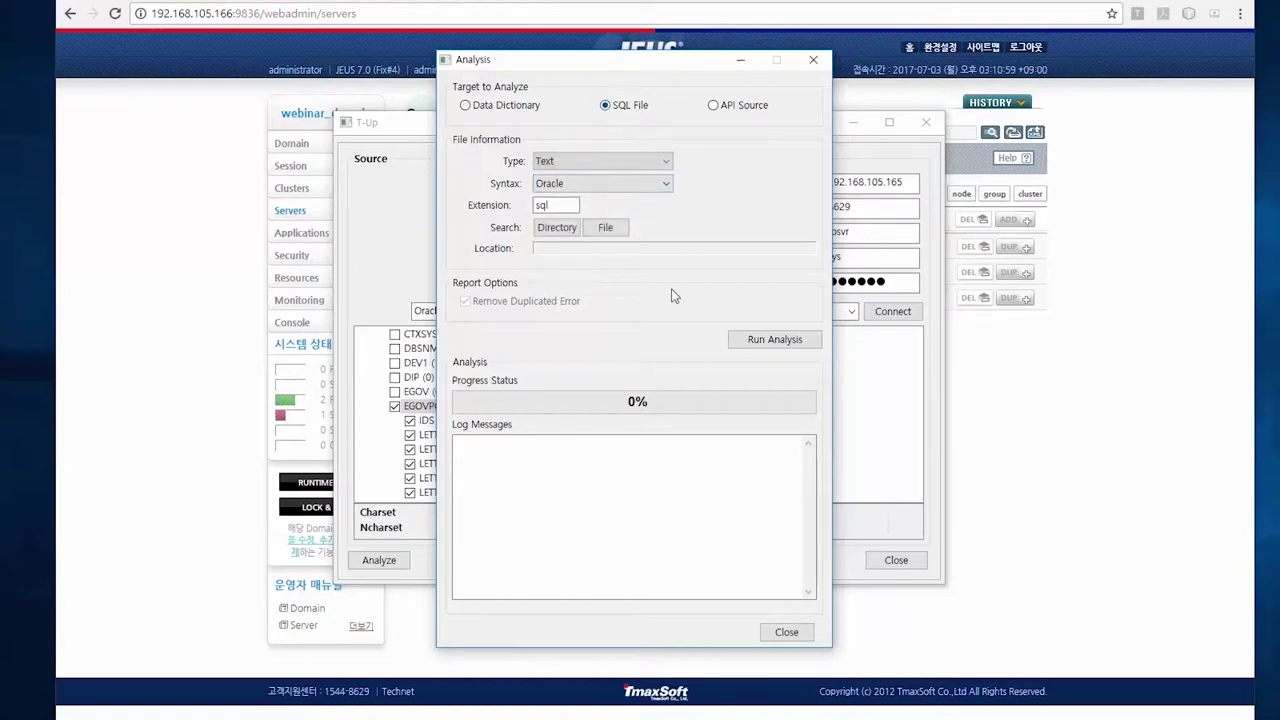
click(588, 184)
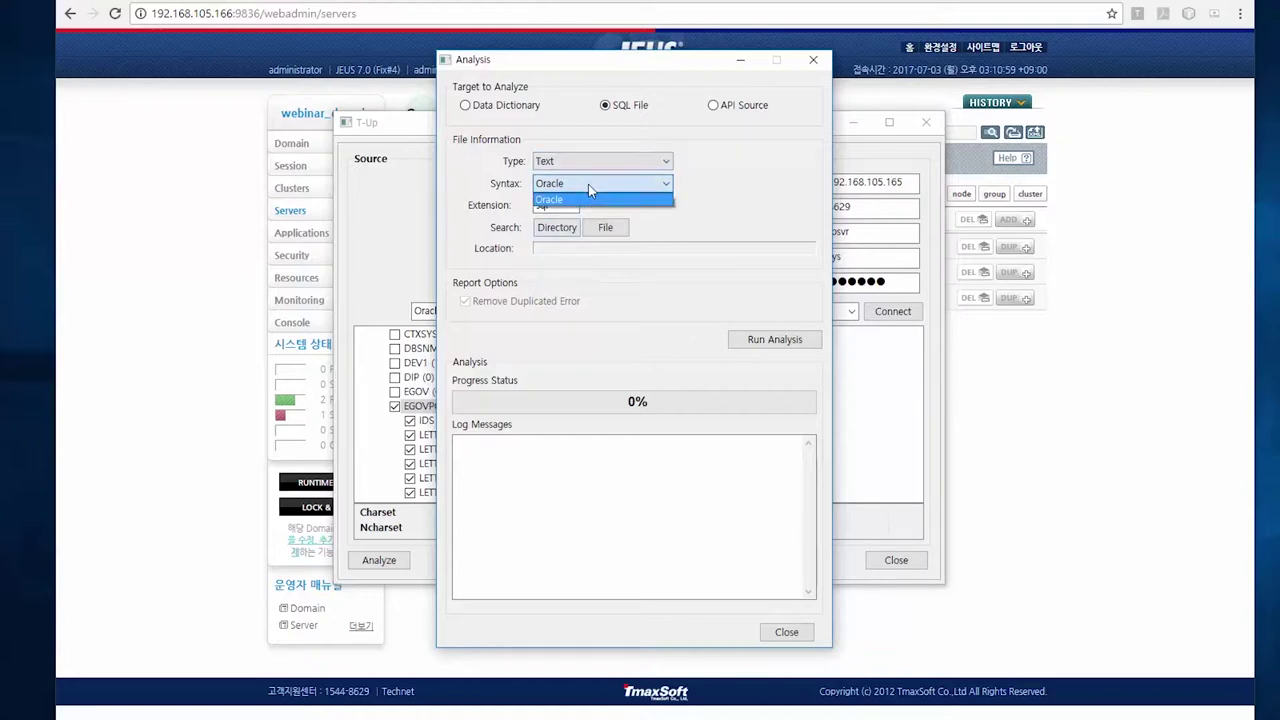
click(589, 199)
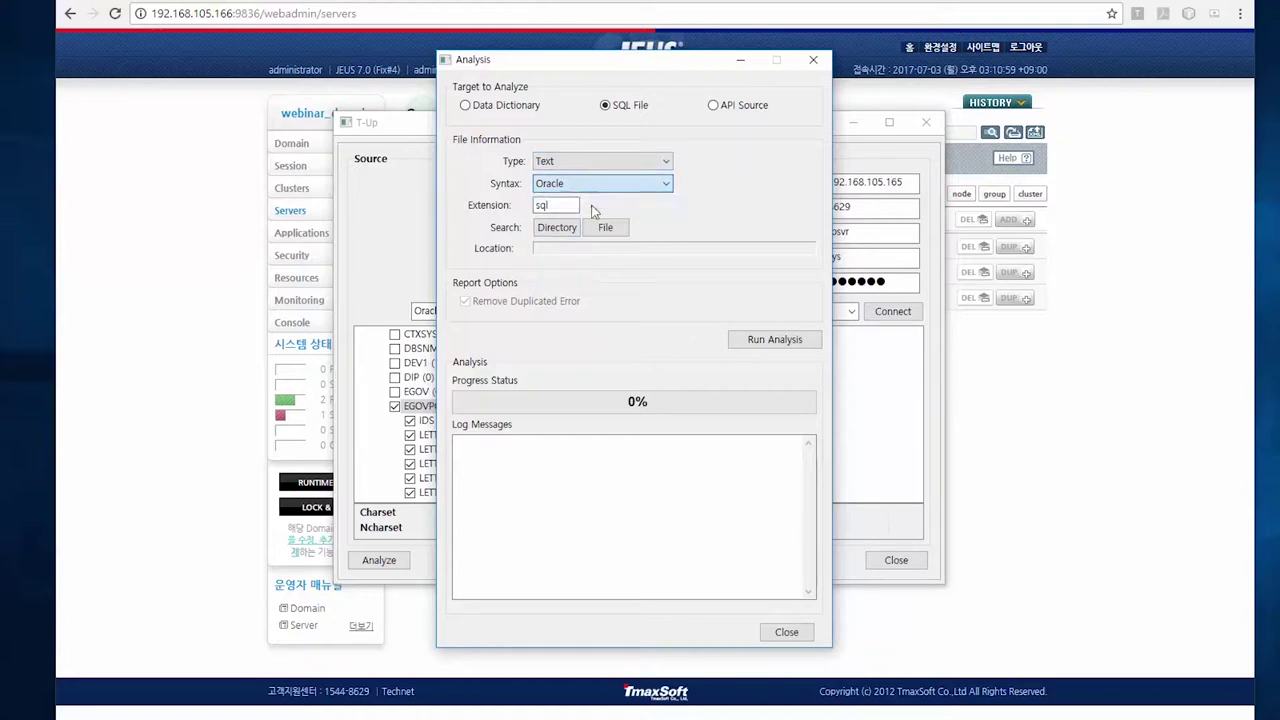
click(560, 164)
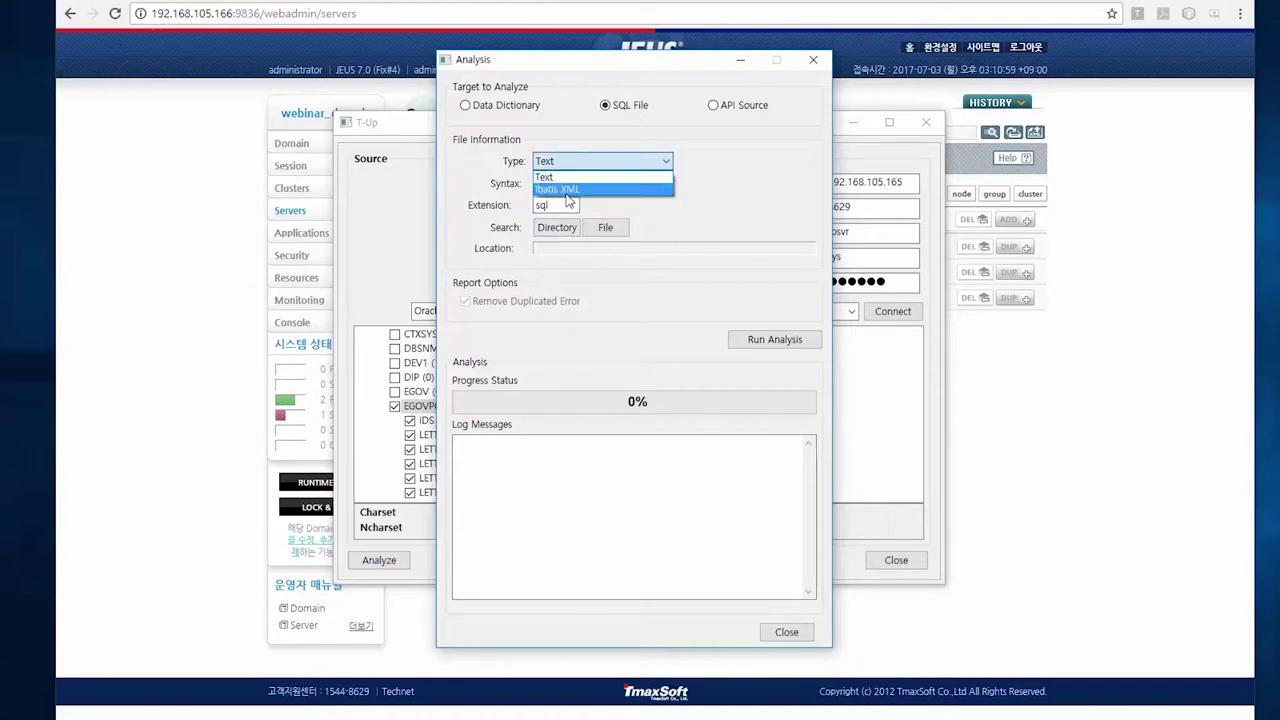
click(613, 212)
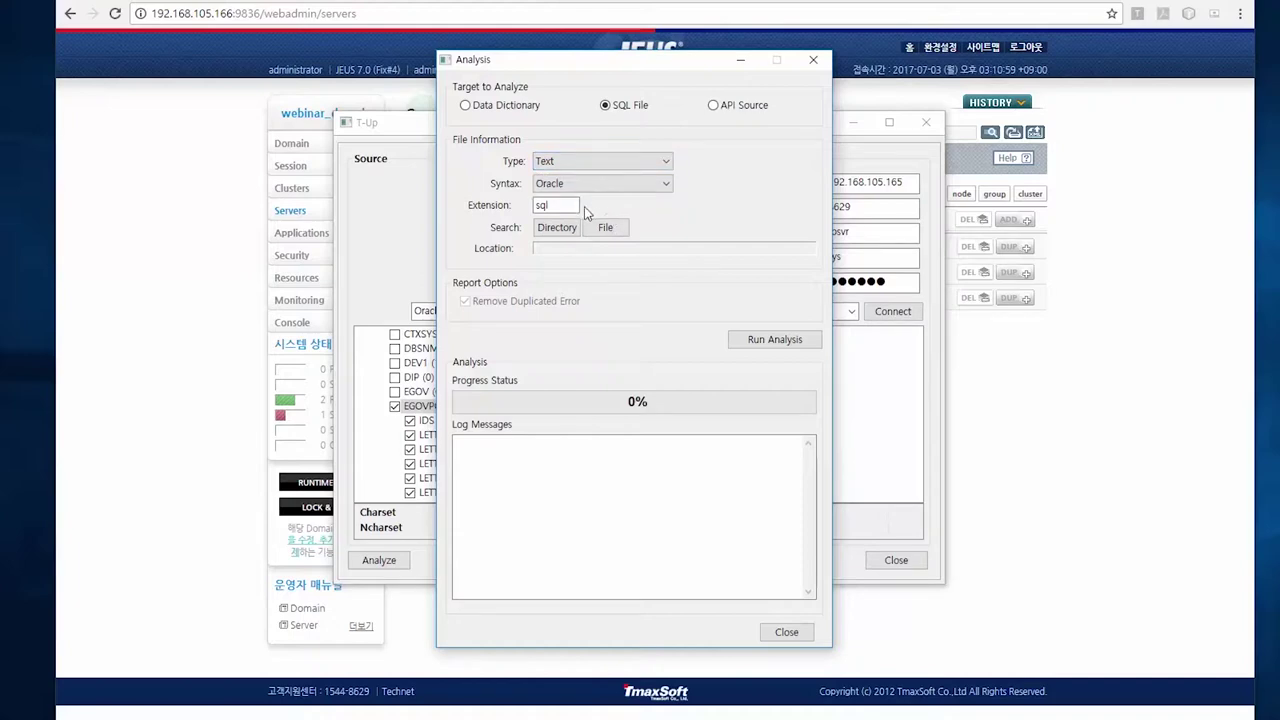
Browse for a SQL directory and a SQL file, cancelling both without choosing a location
click(575, 231)
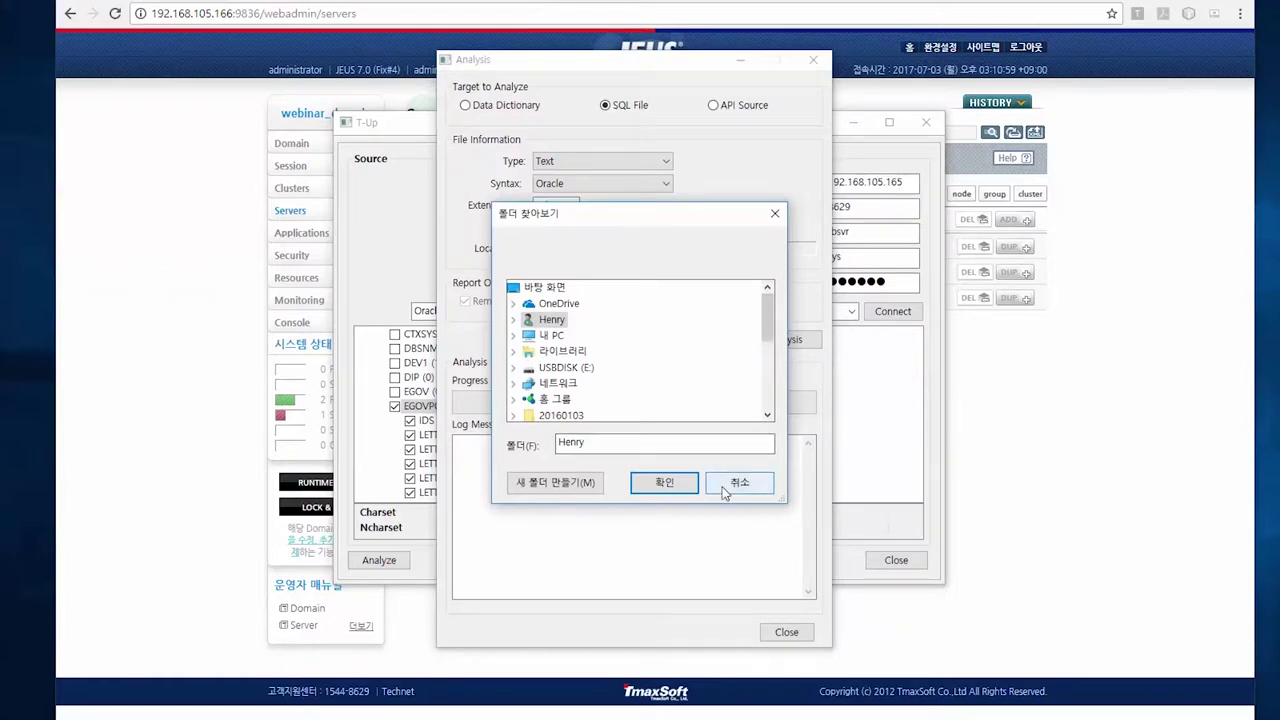
click(729, 489)
click(600, 228)
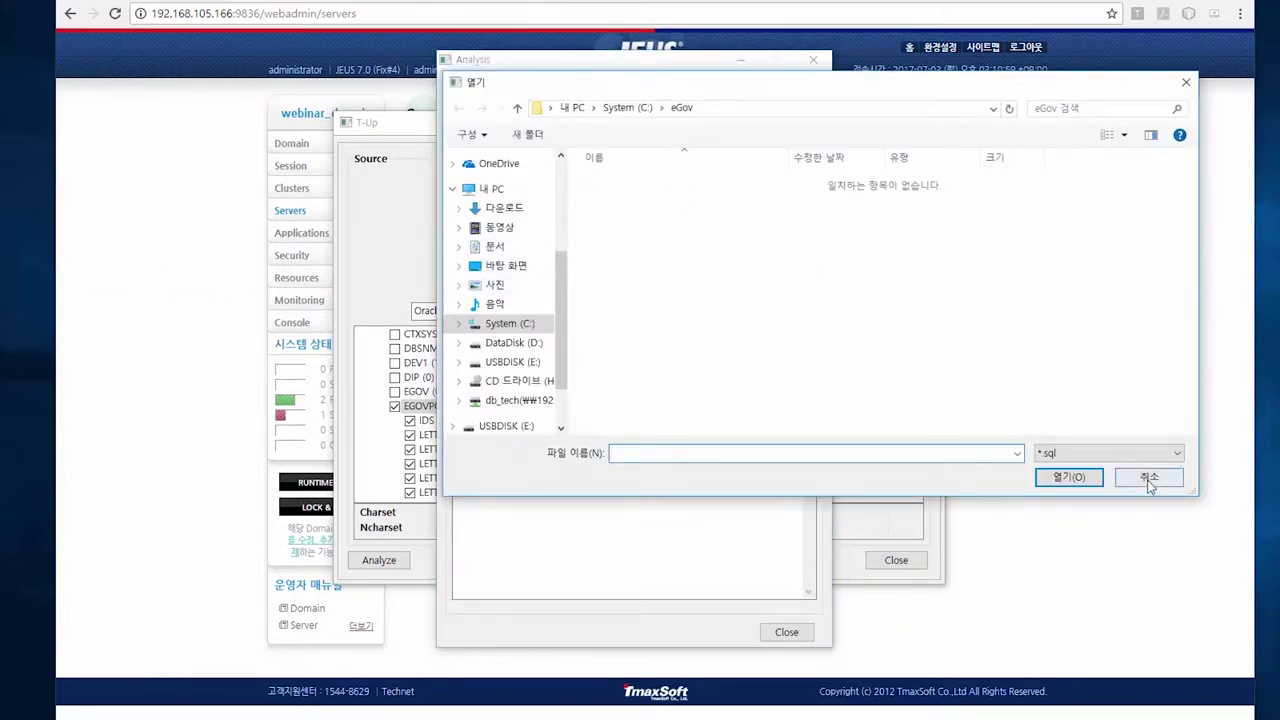
click(1149, 477)
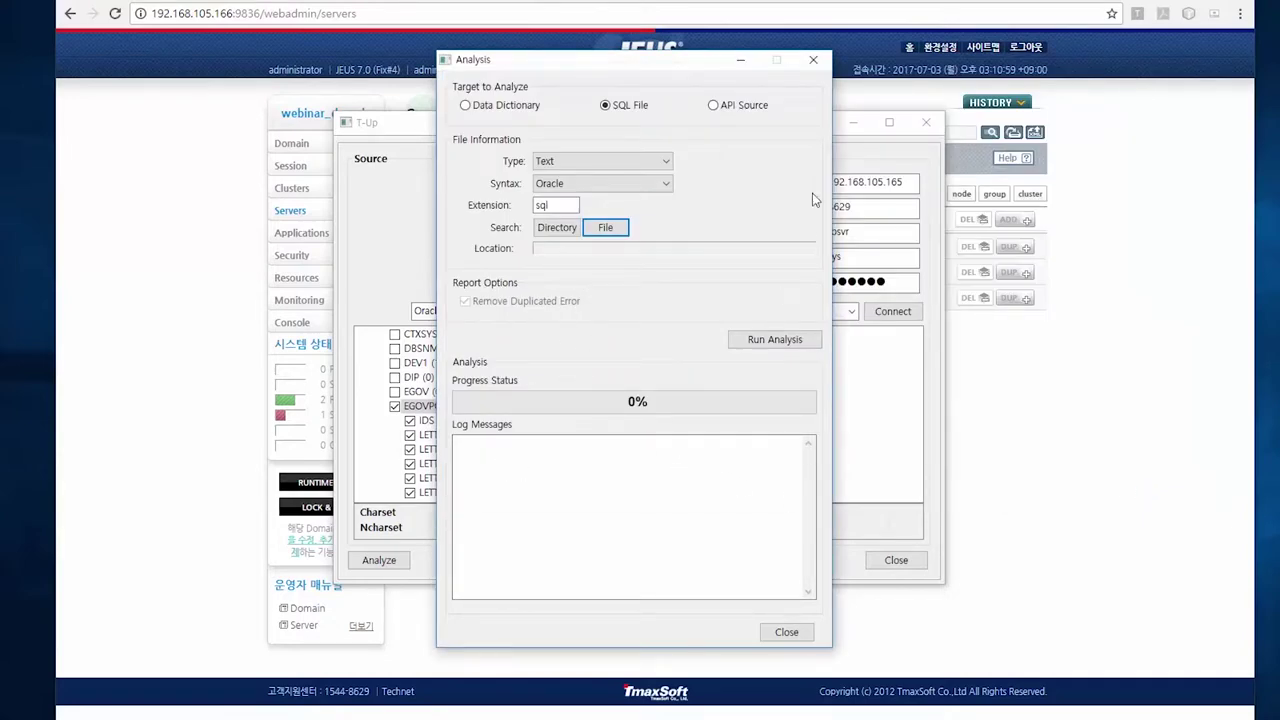
Try API Source with OCI syntax, then switch the target back to Data Dictionary
click(713, 105)
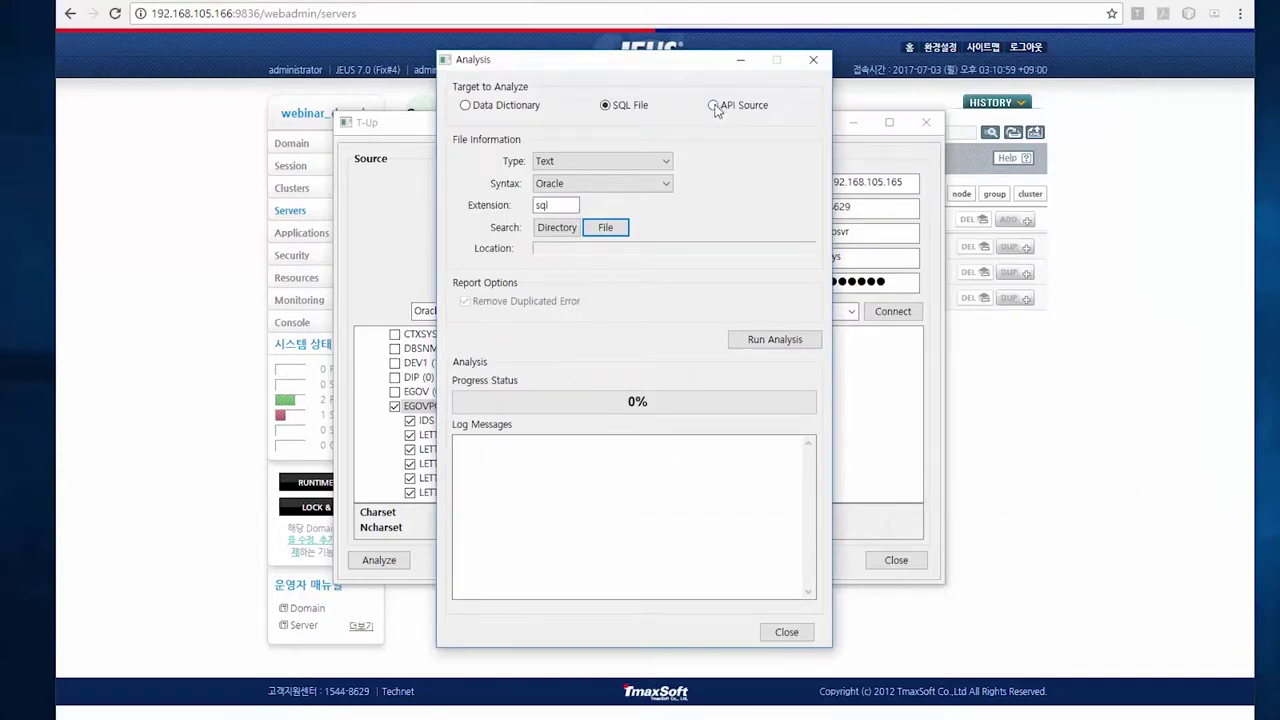
click(588, 186)
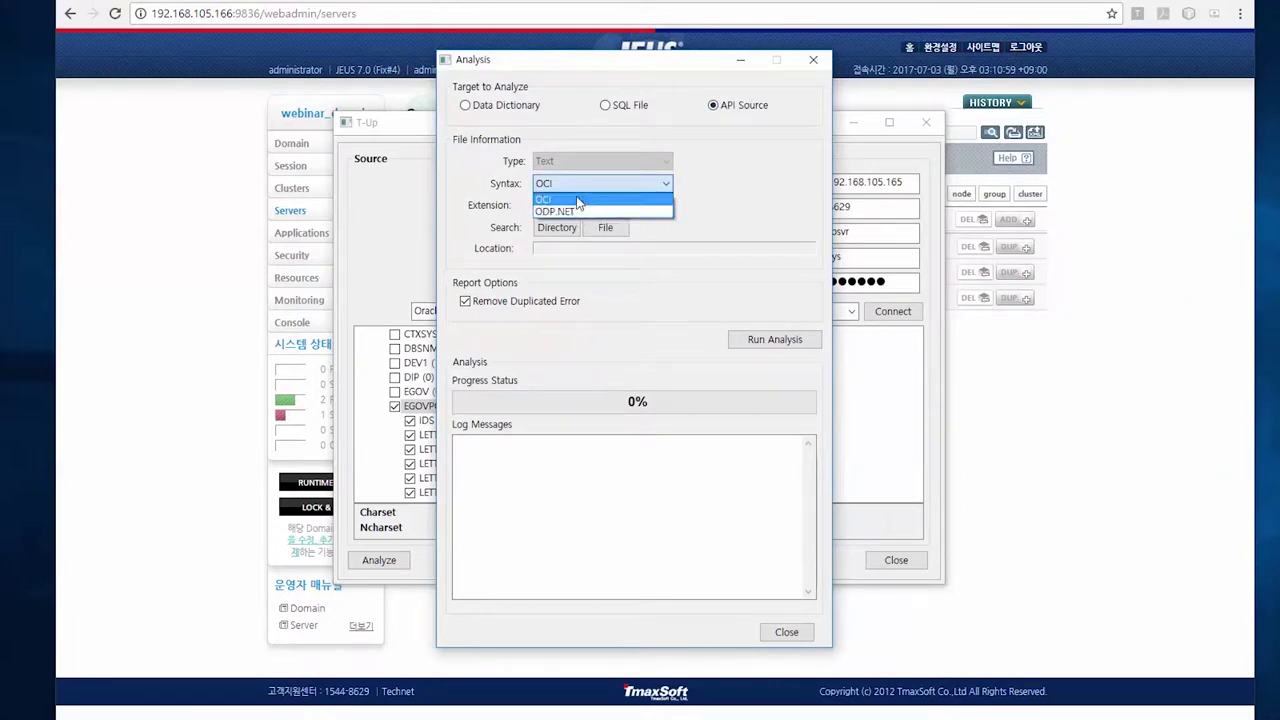
click(572, 199)
click(563, 205)
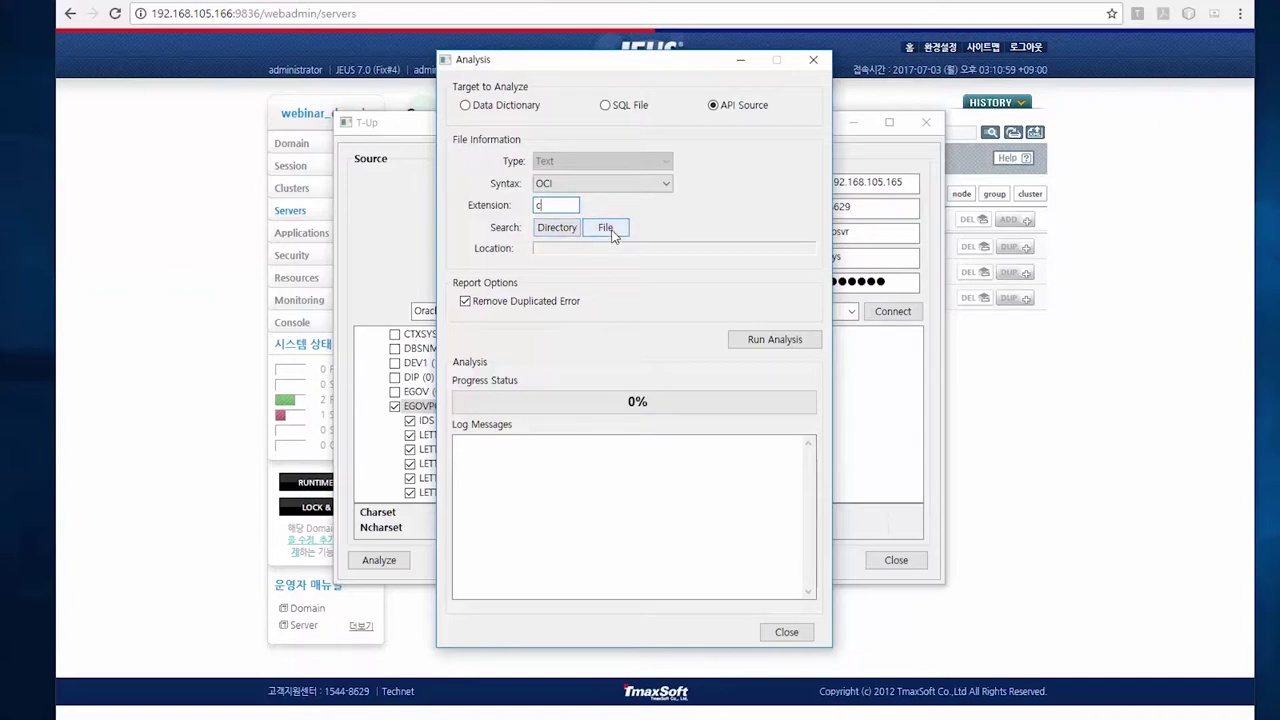
click(503, 108)
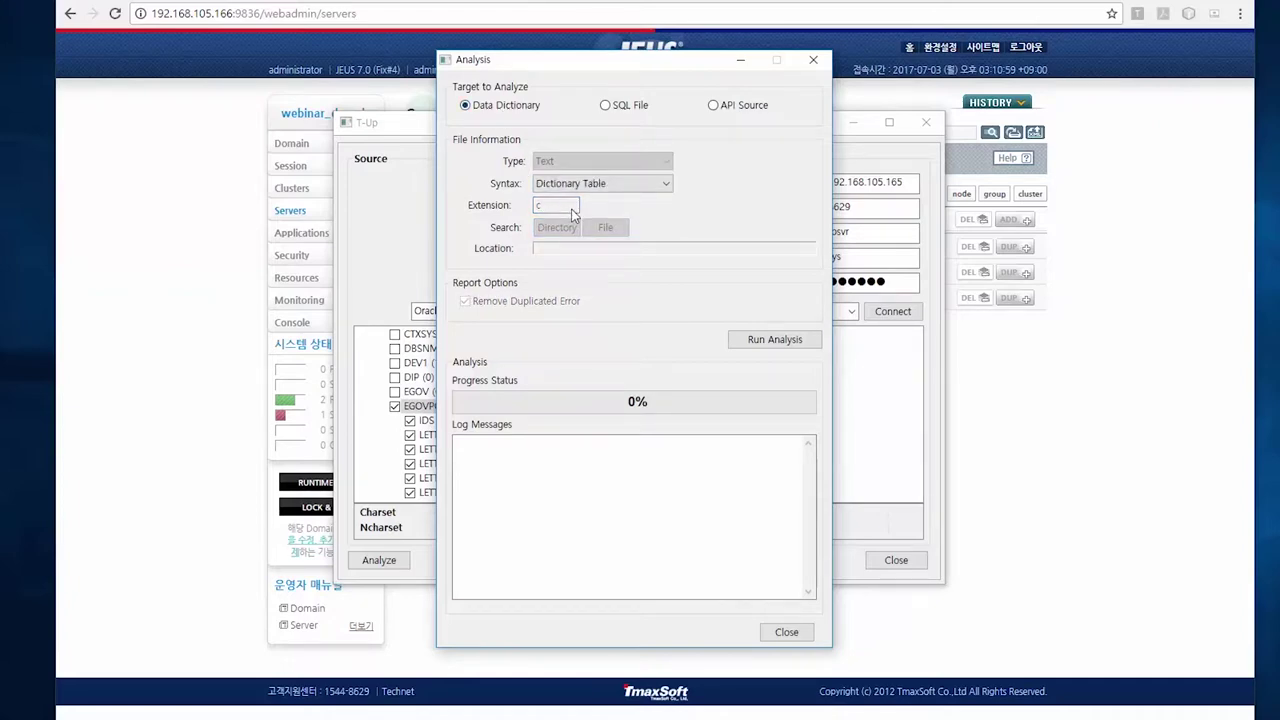
Run the analysis, confirm 100% (79 of 79) DDL statements supported, and close the dialog
click(777, 345)
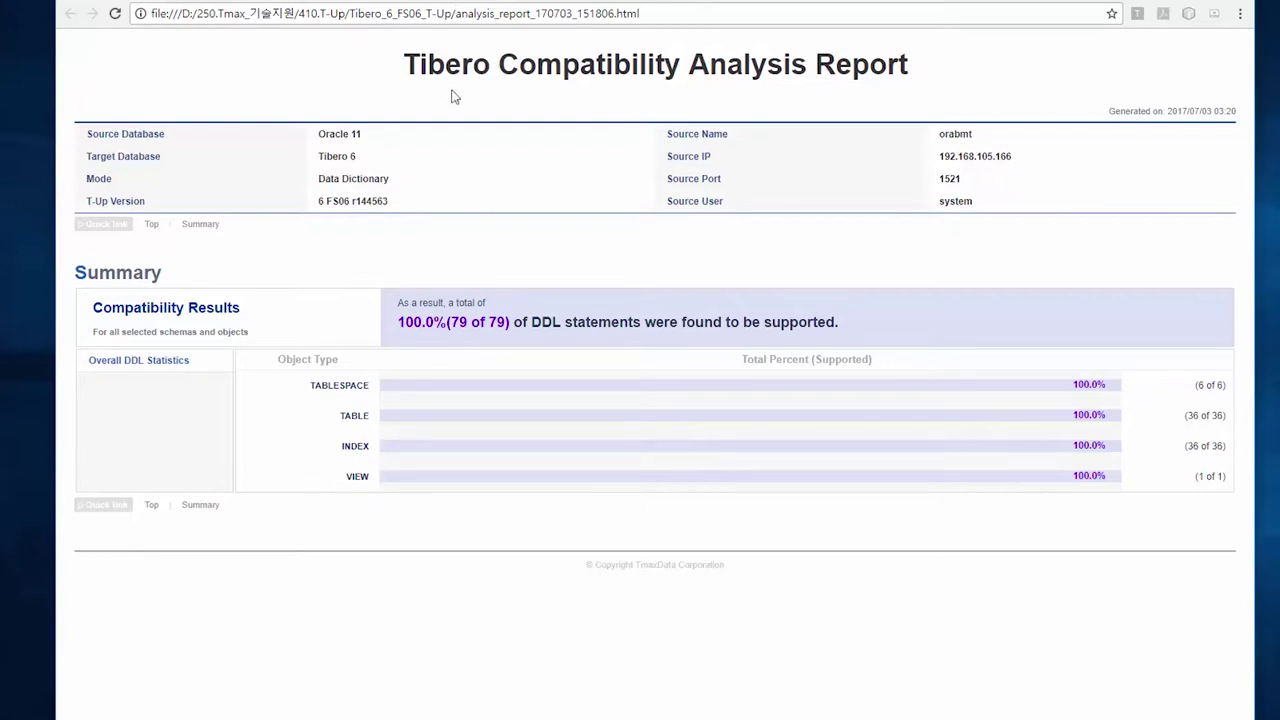
key(alt+Tab)
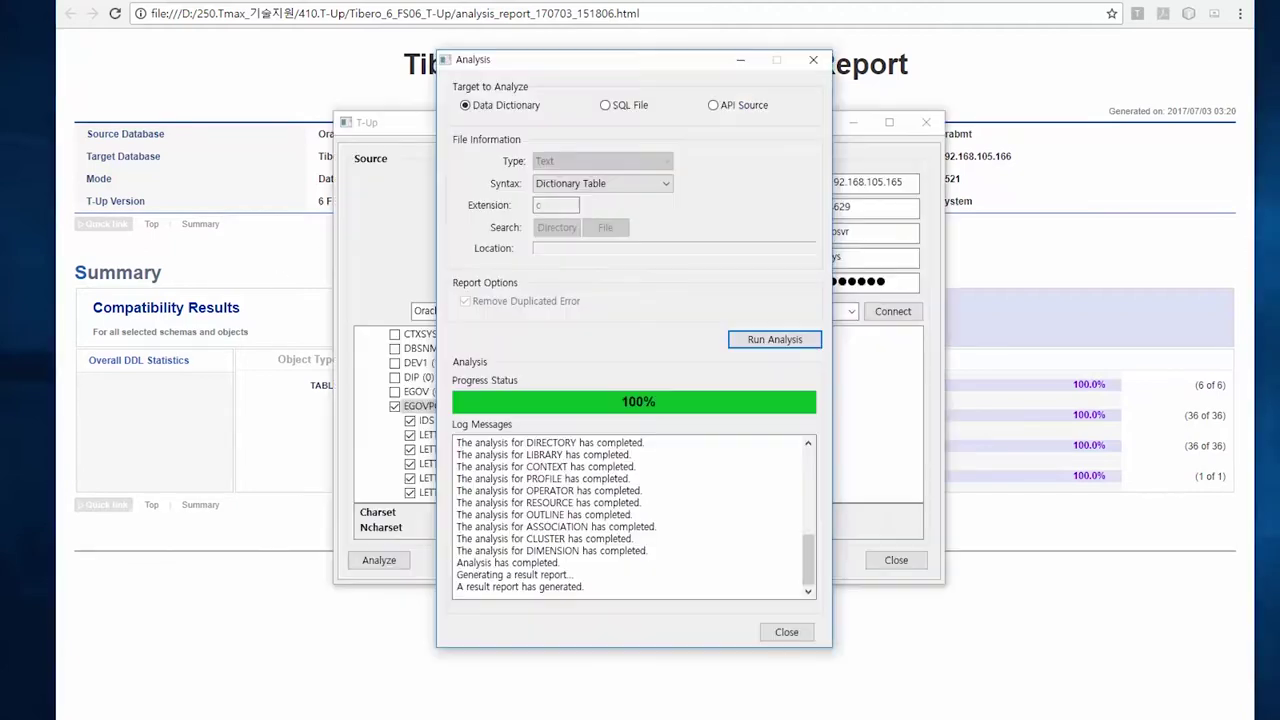
click(790, 634)
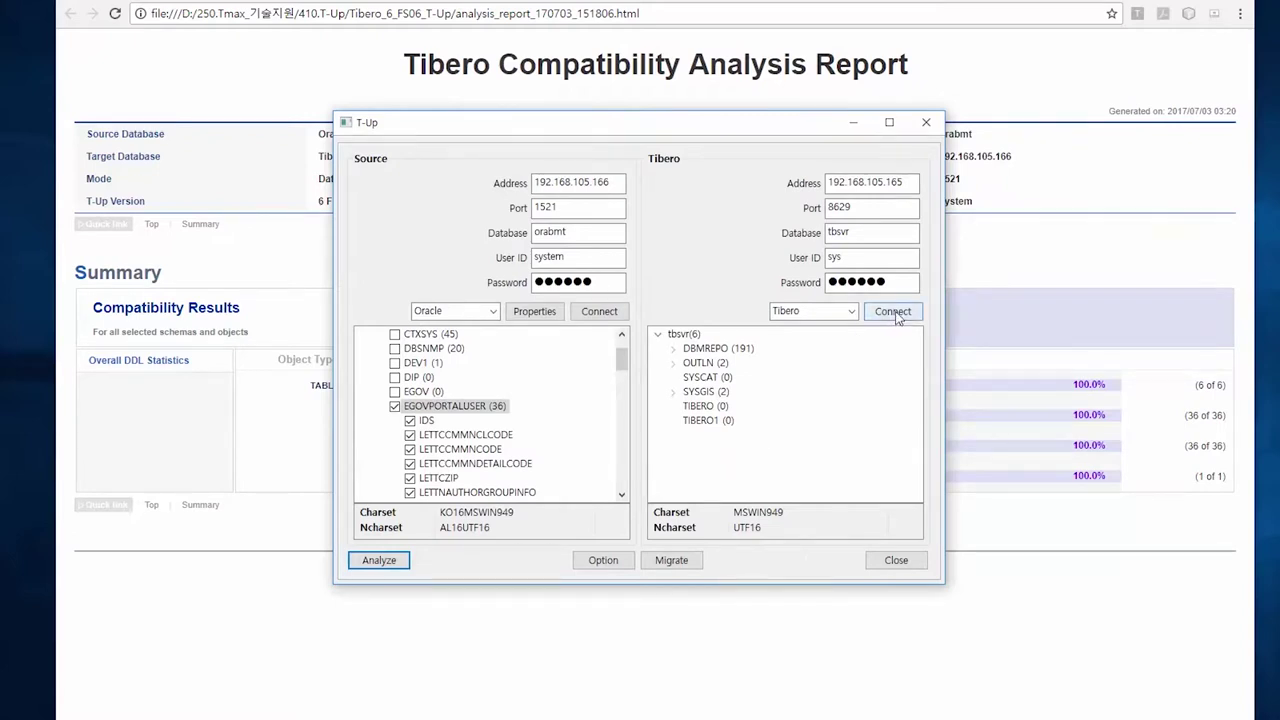
Set options to Migrates All Objects with Execute DDLs and Transfer Table Data enabled, 2 threads
click(601, 561)
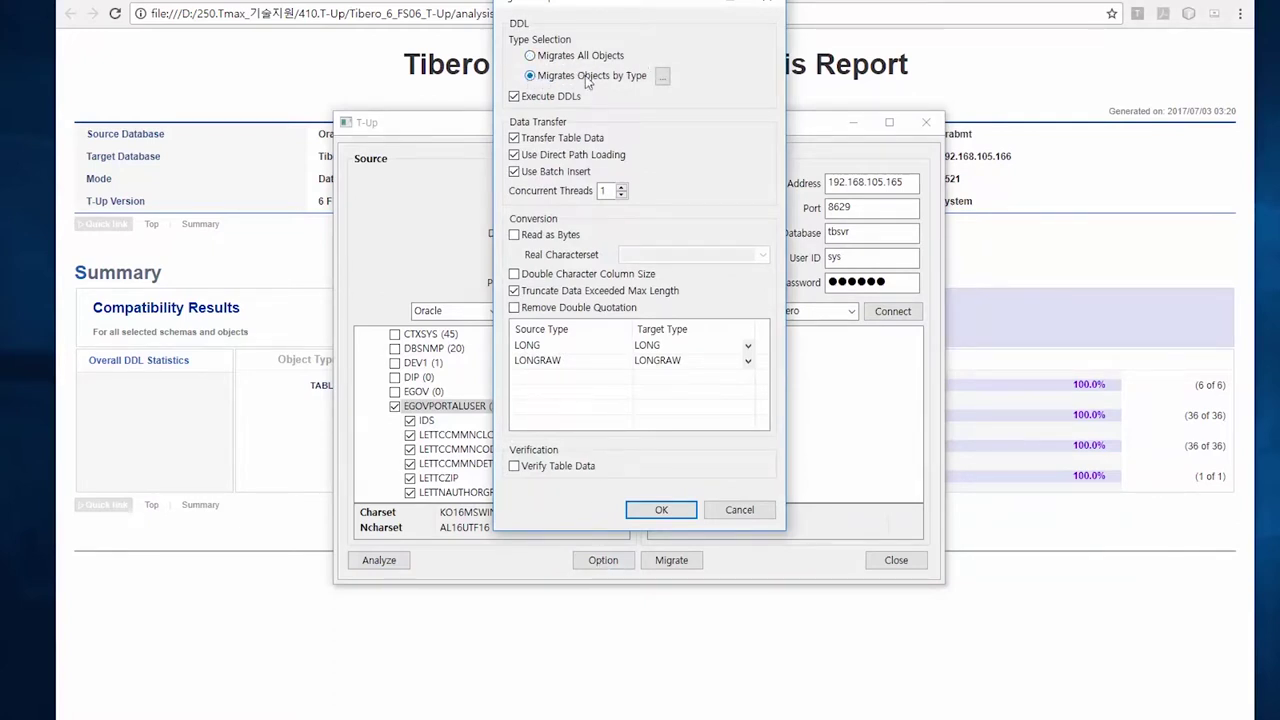
click(662, 76)
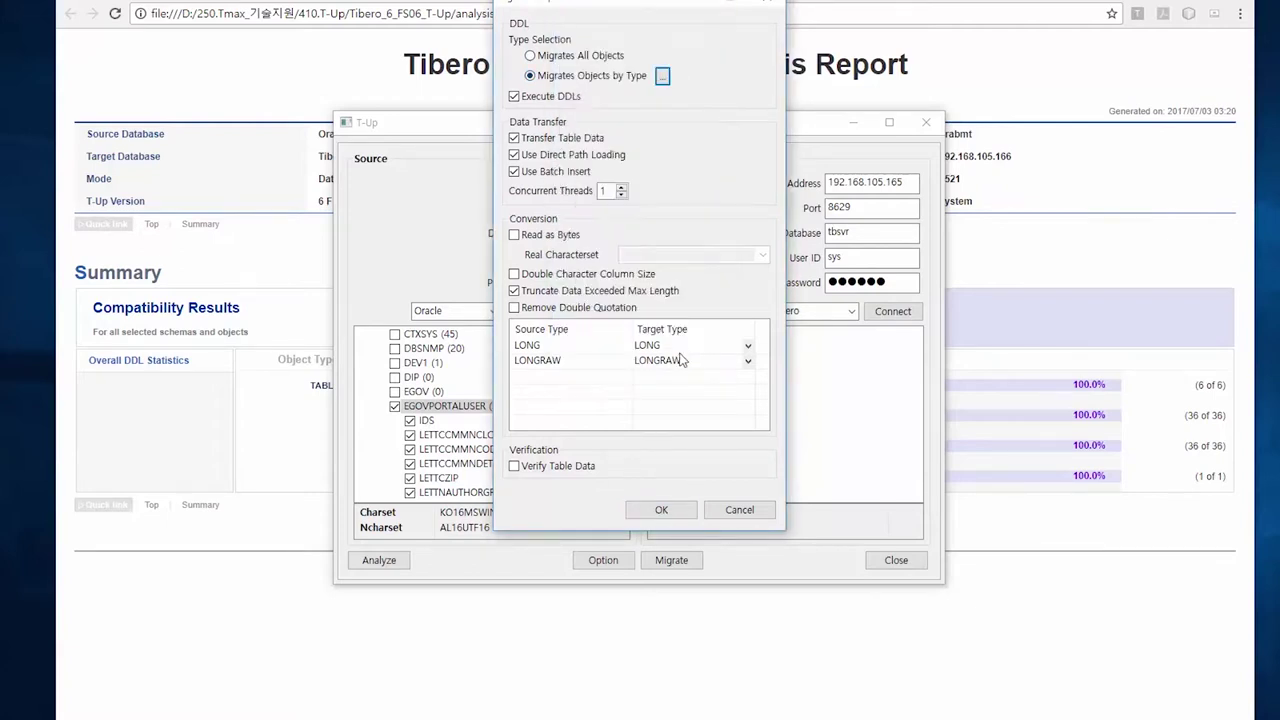
click(678, 358)
click(532, 56)
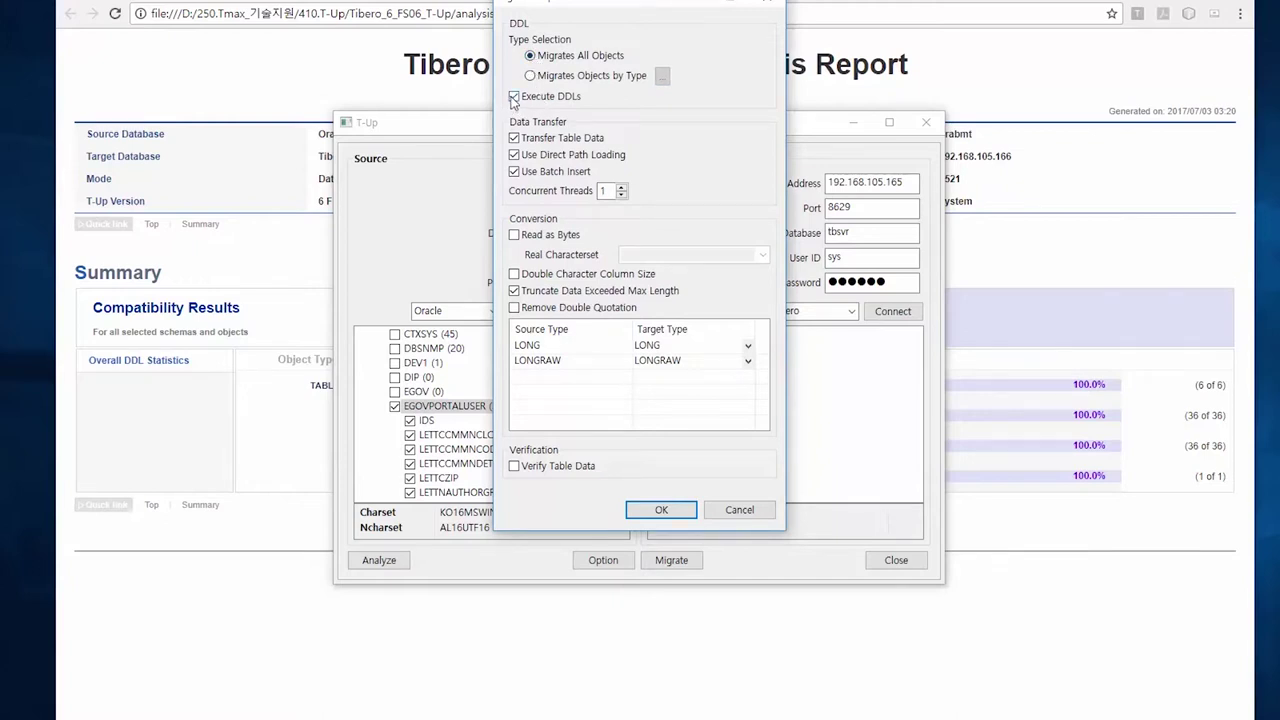
click(514, 97)
click(514, 138)
click(518, 140)
click(515, 156)
Leave Read as Bytes unticked after trying the characterset list, and tick Verify Table Data
click(515, 236)
click(762, 255)
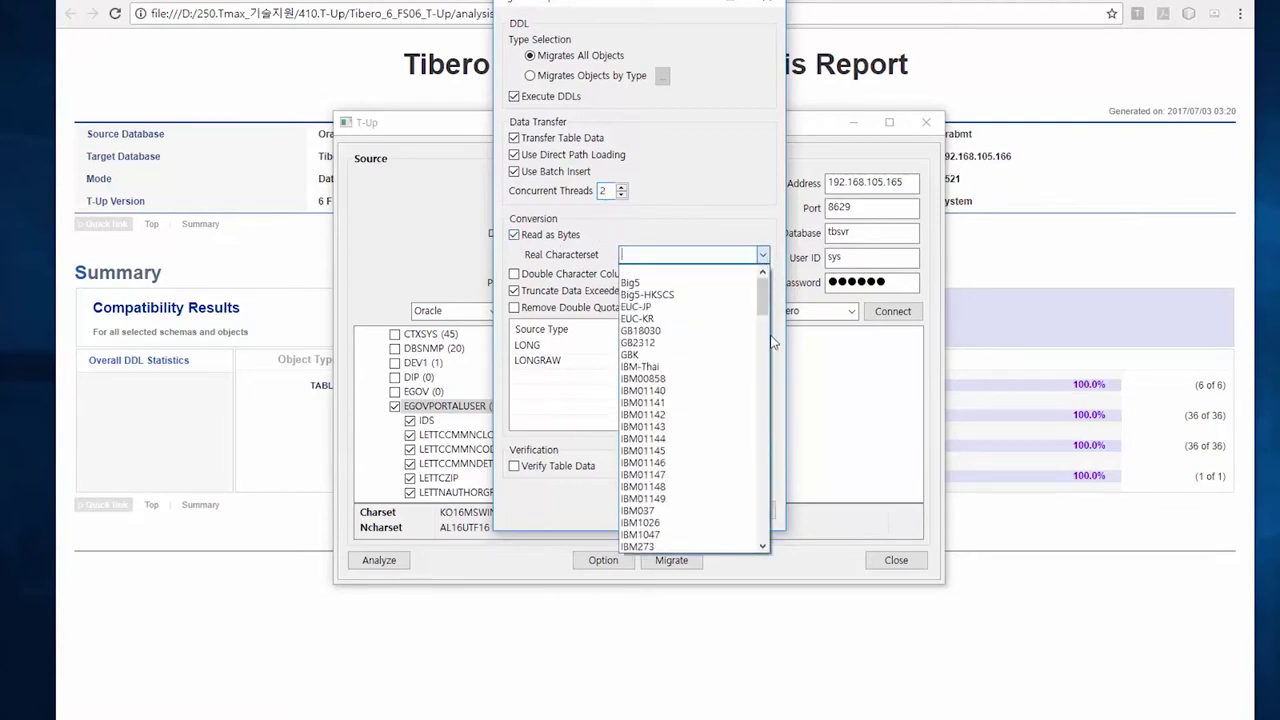
click(515, 235)
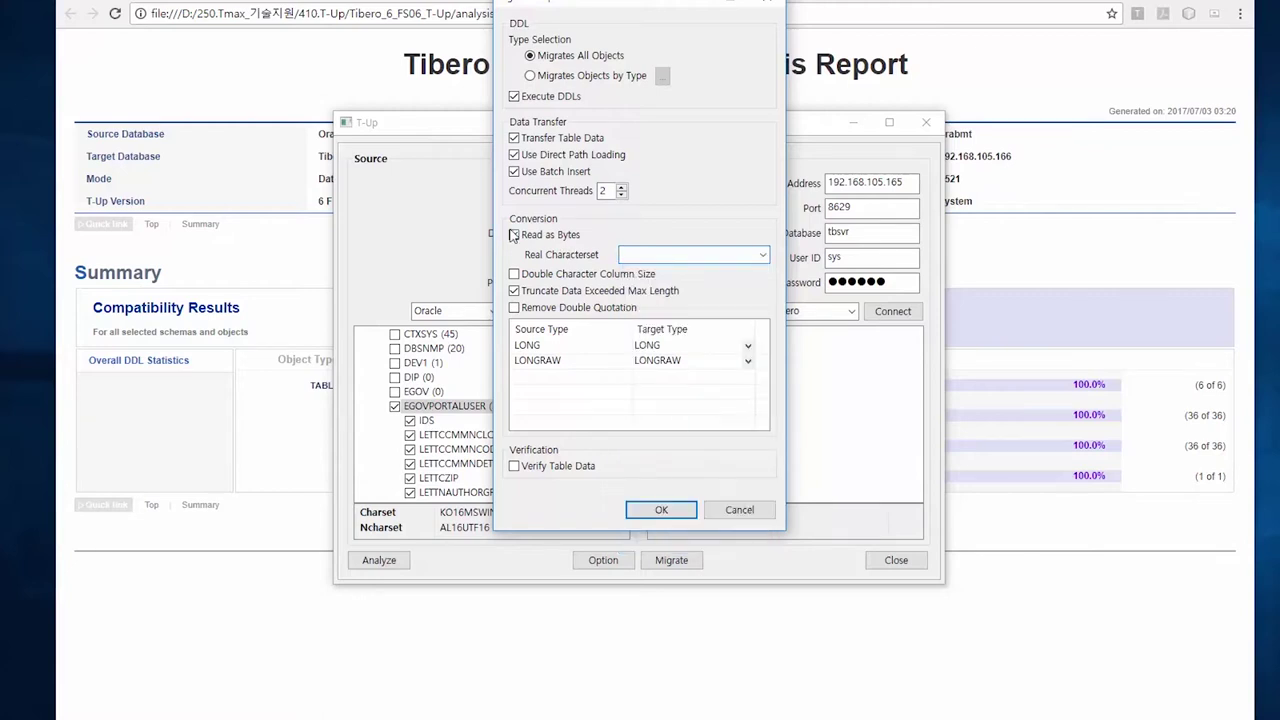
click(515, 235)
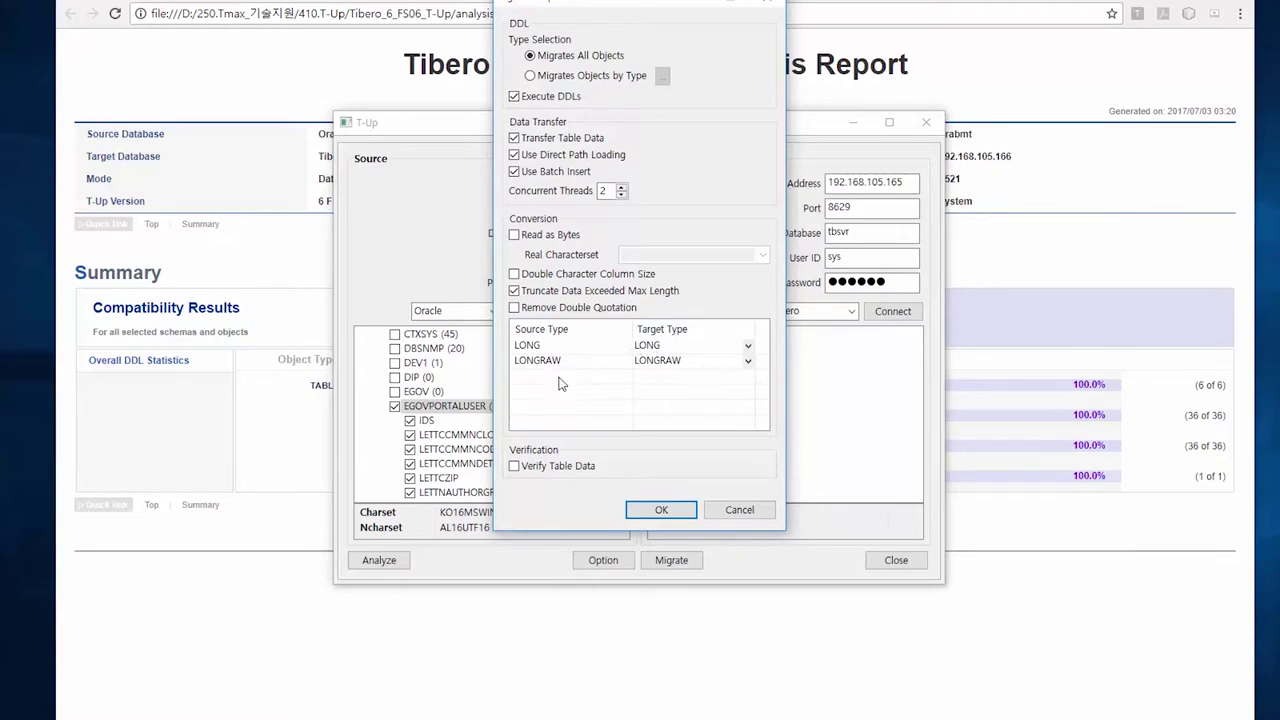
click(515, 468)
Migrate the schema to Tibero and open the report showing 145 objects created, 2 errors
click(662, 511)
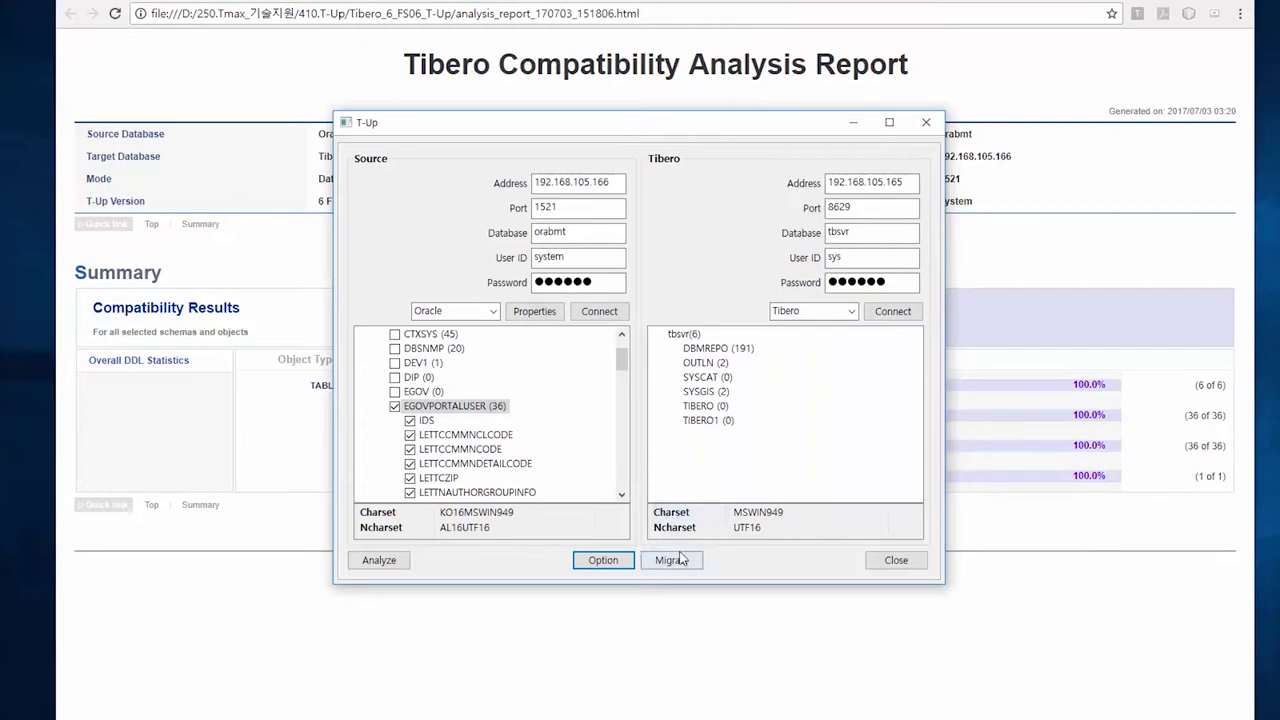
click(680, 561)
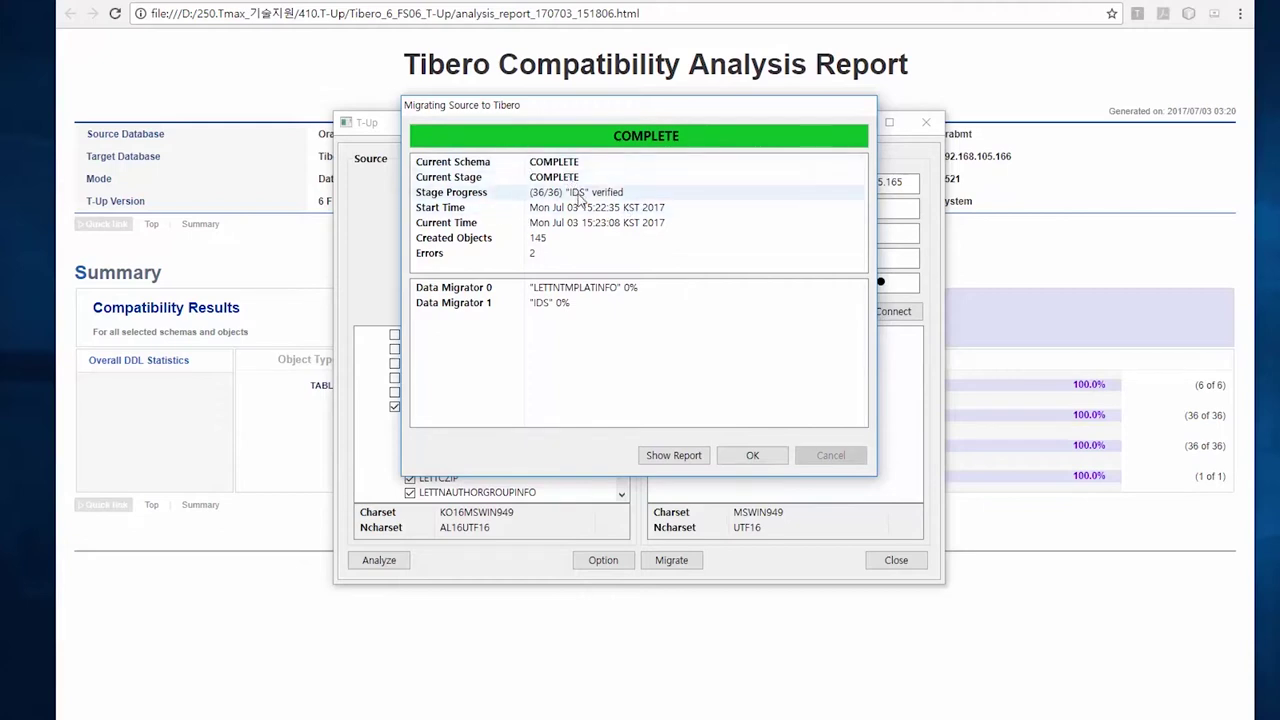
click(660, 458)
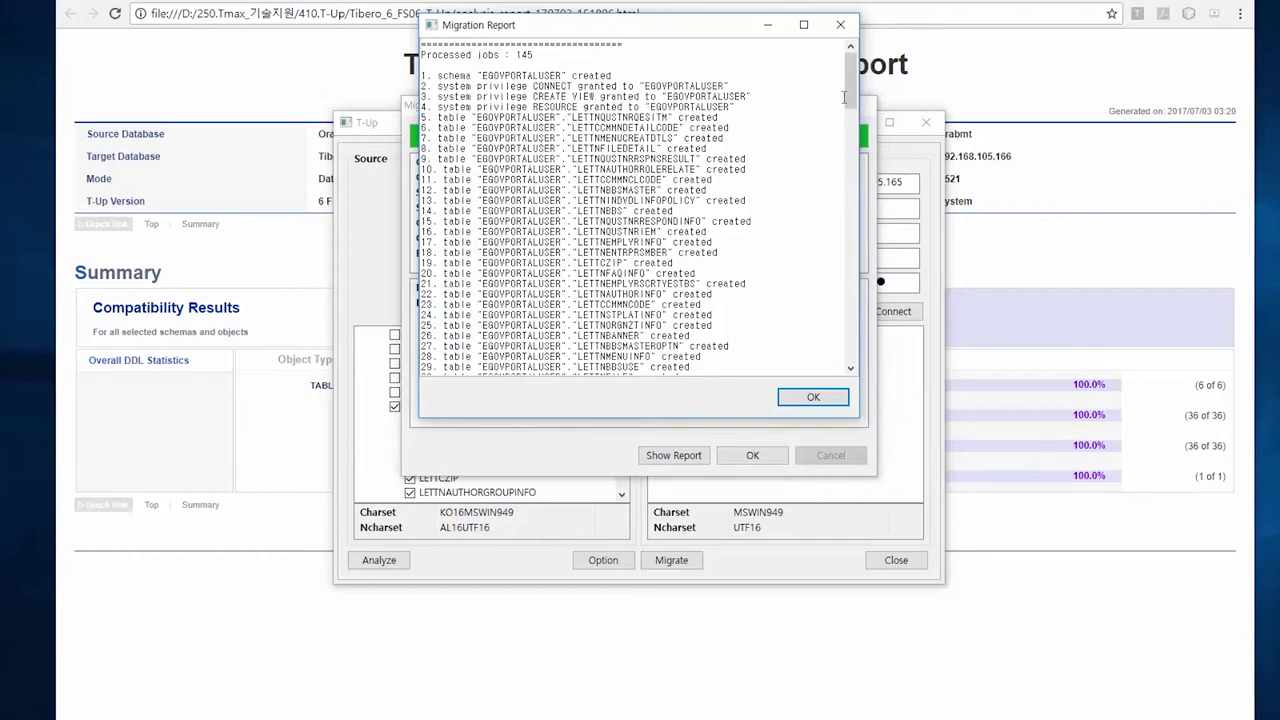
Scroll past the table verifications to the duplicate TS_TEST and UNLIMITED TABLESPACE grant errors
drag(848, 100, 858, 172)
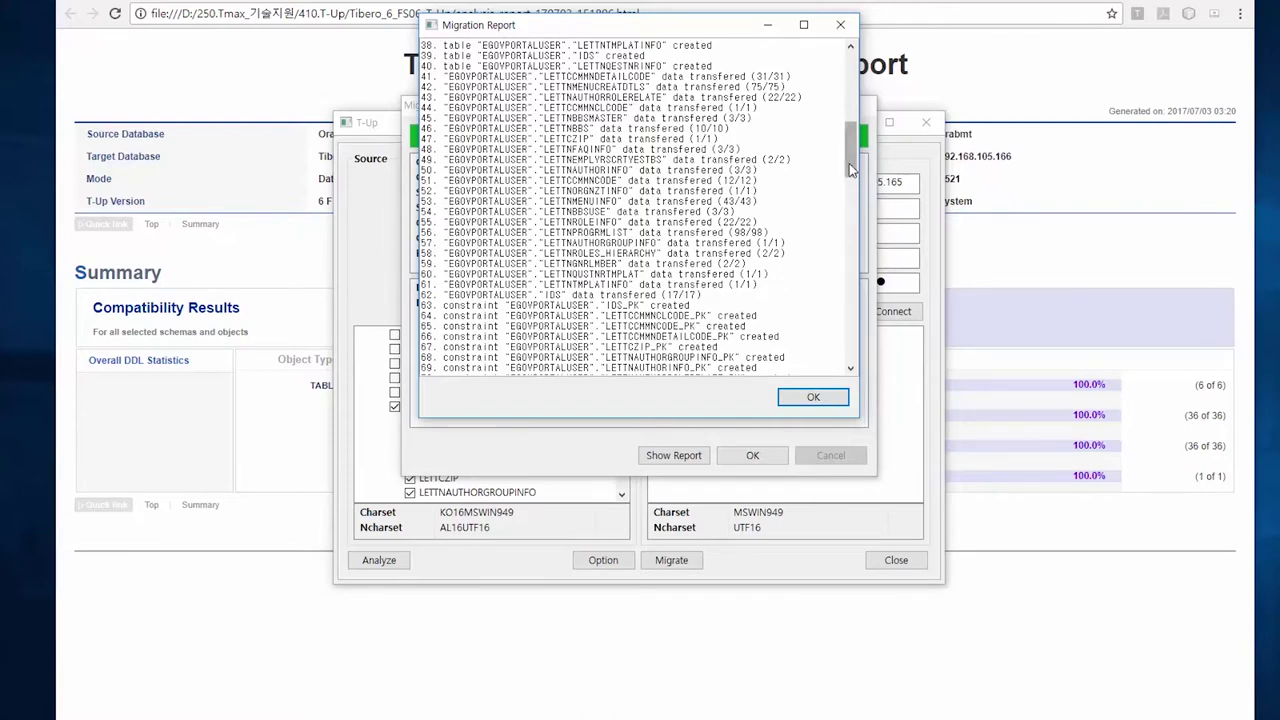
drag(853, 160, 861, 202)
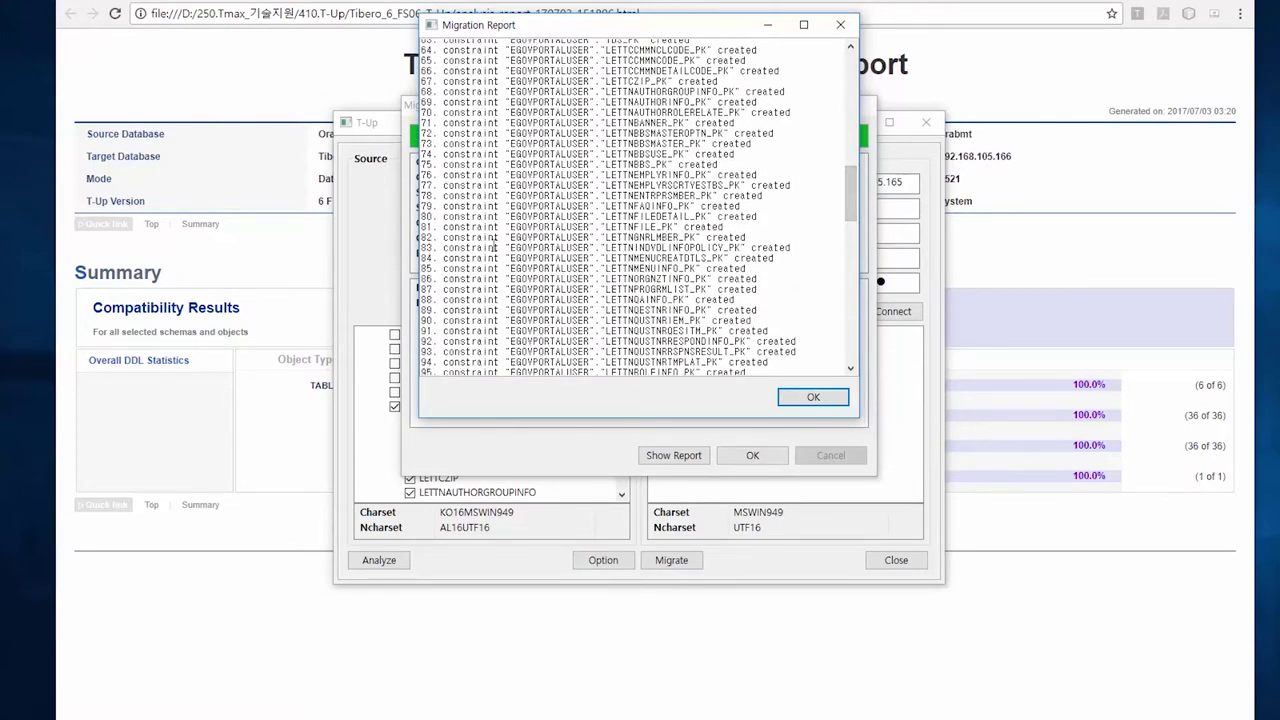
drag(850, 192, 856, 289)
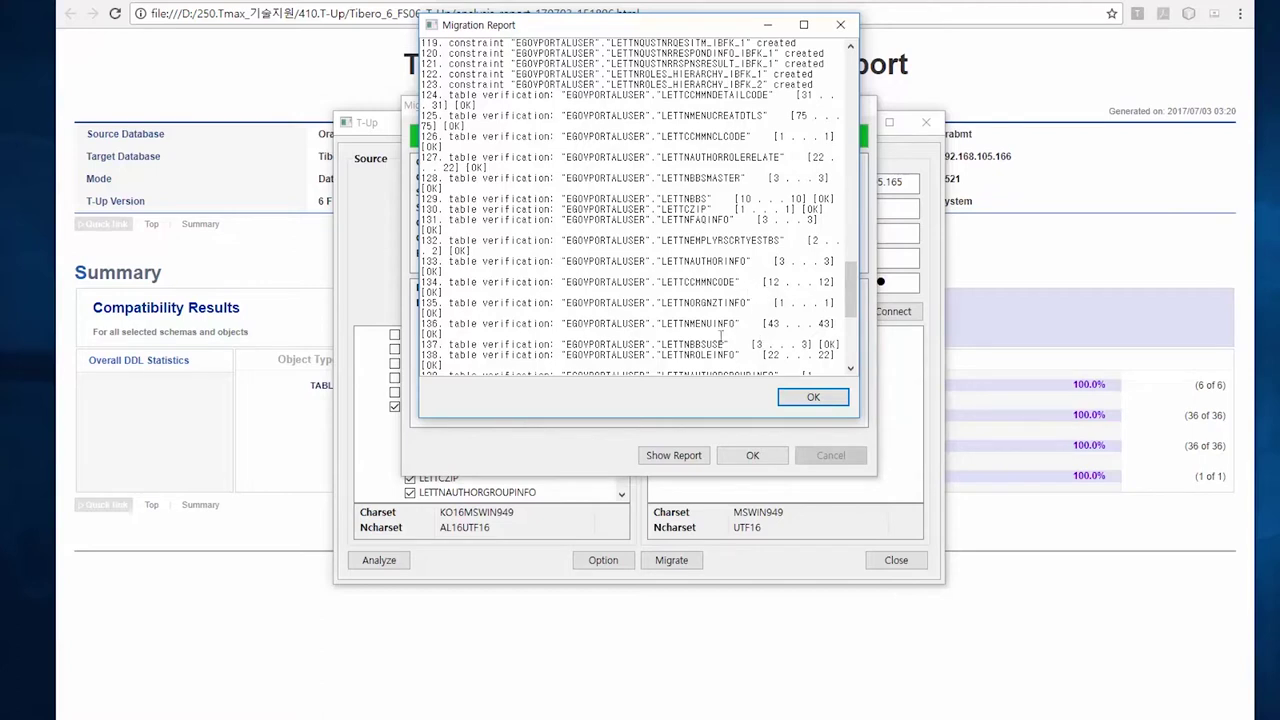
drag(851, 305, 851, 320)
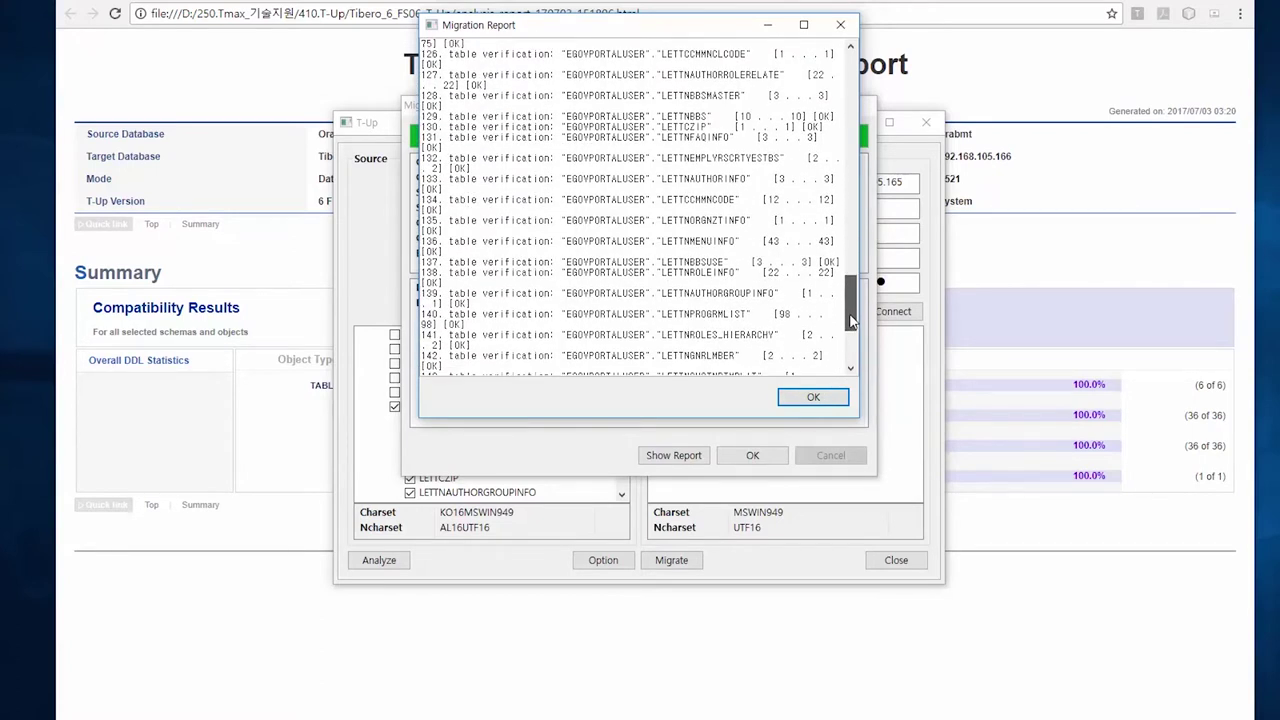
drag(851, 320, 856, 342)
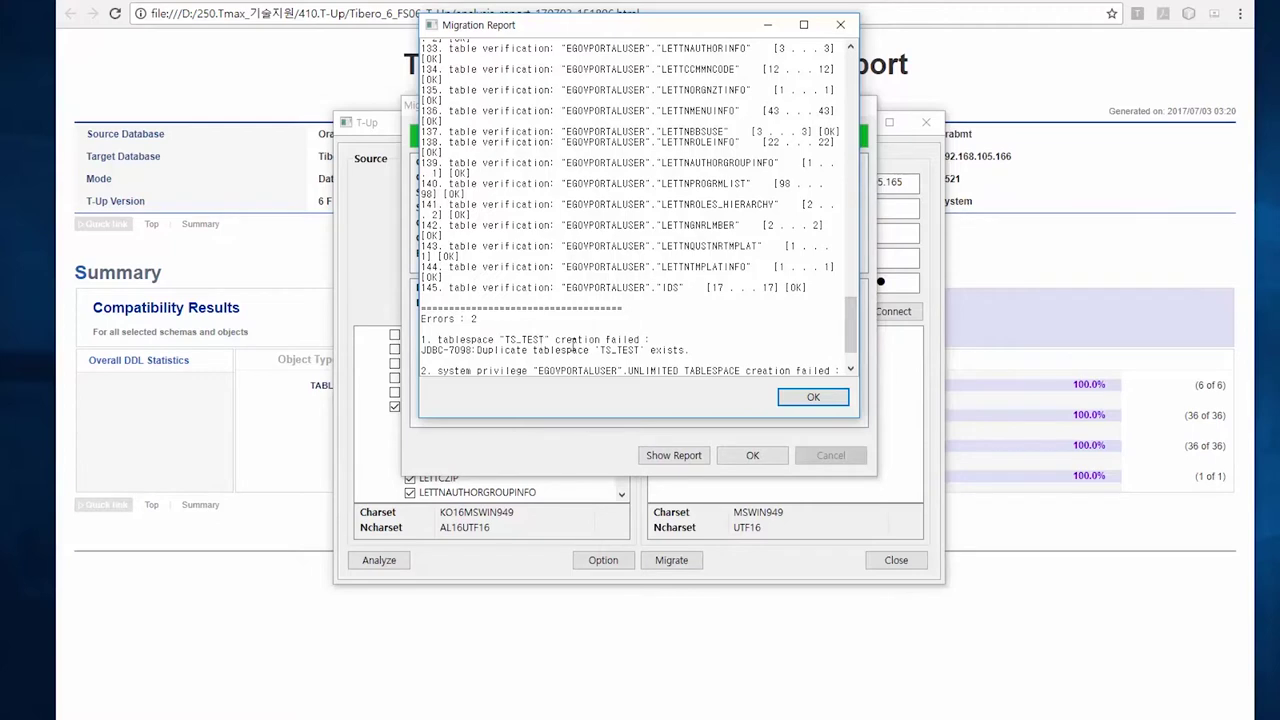
scroll(647, 347, down, 2)
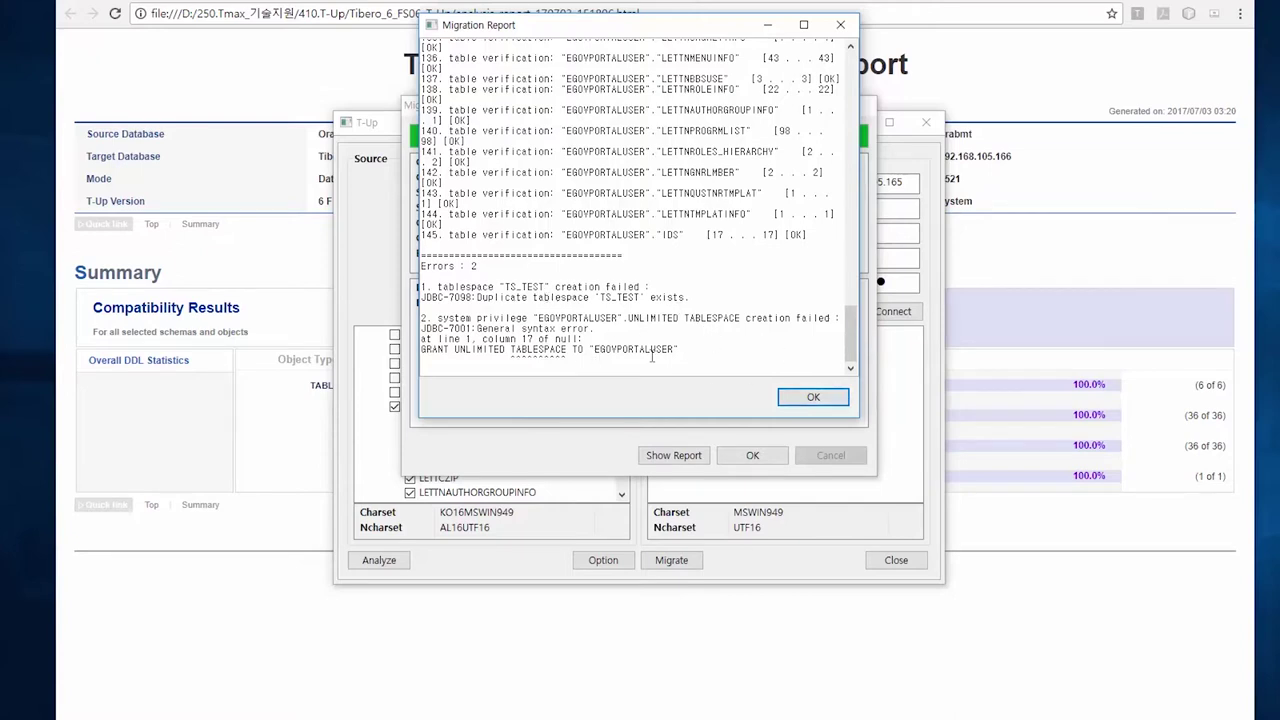
Dismiss the report, progress and completion windows, then expand EGOVPORTALUSER (36) in the Tibero tree
click(814, 400)
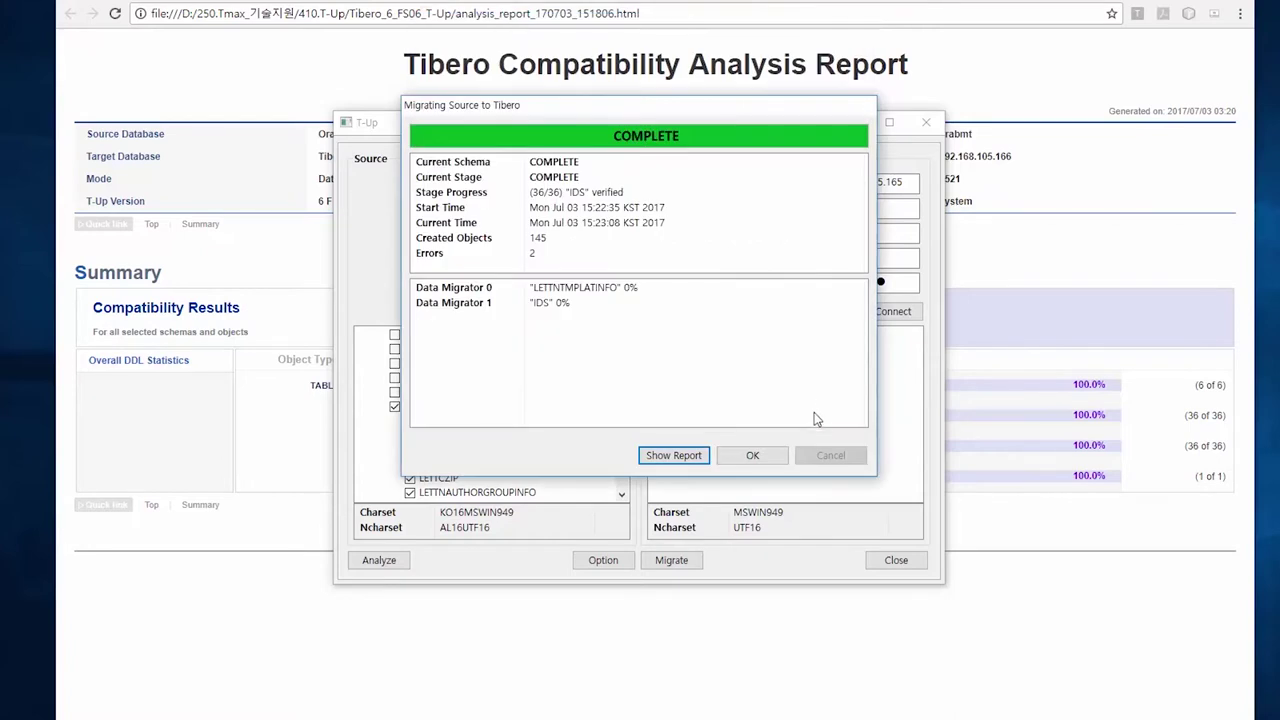
click(755, 457)
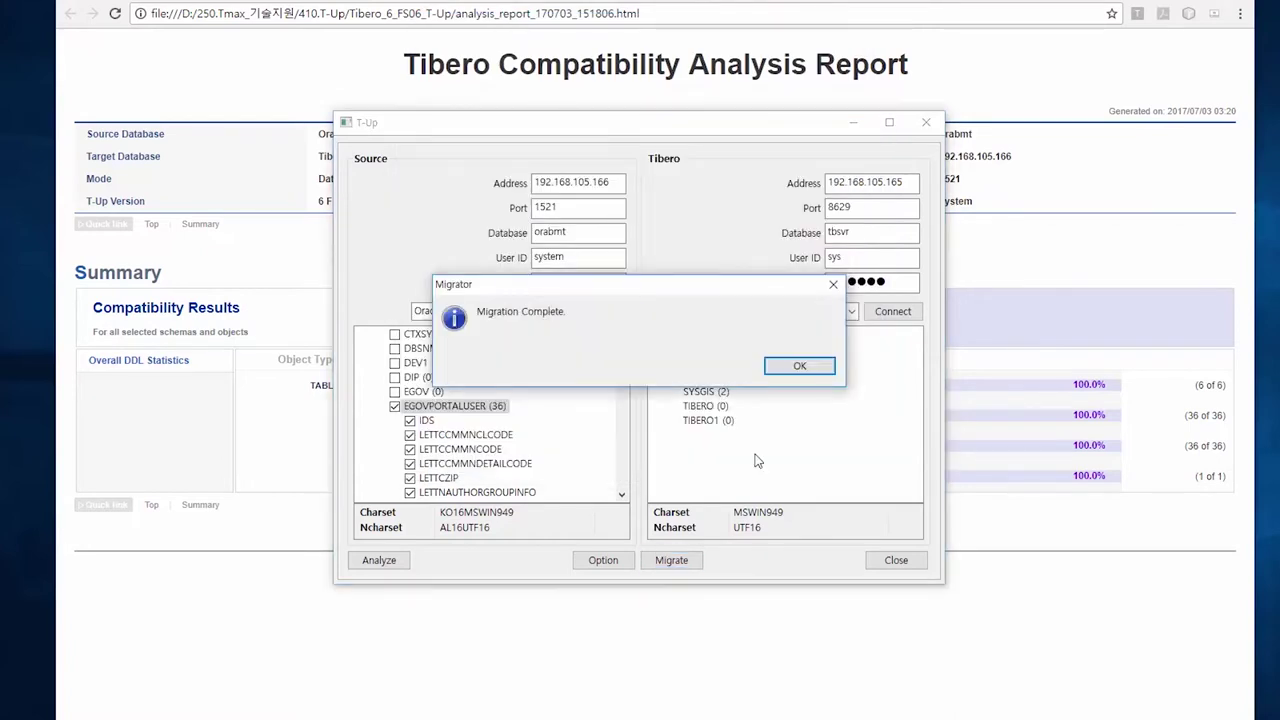
click(816, 368)
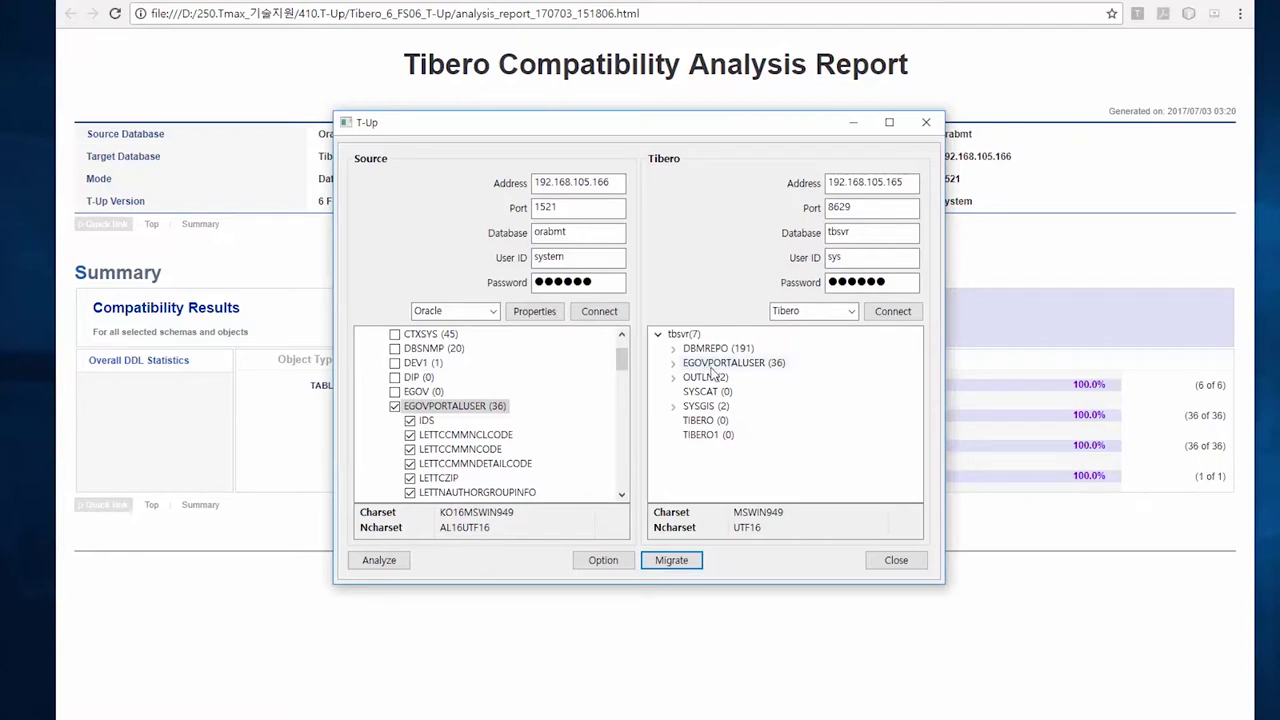
click(674, 364)
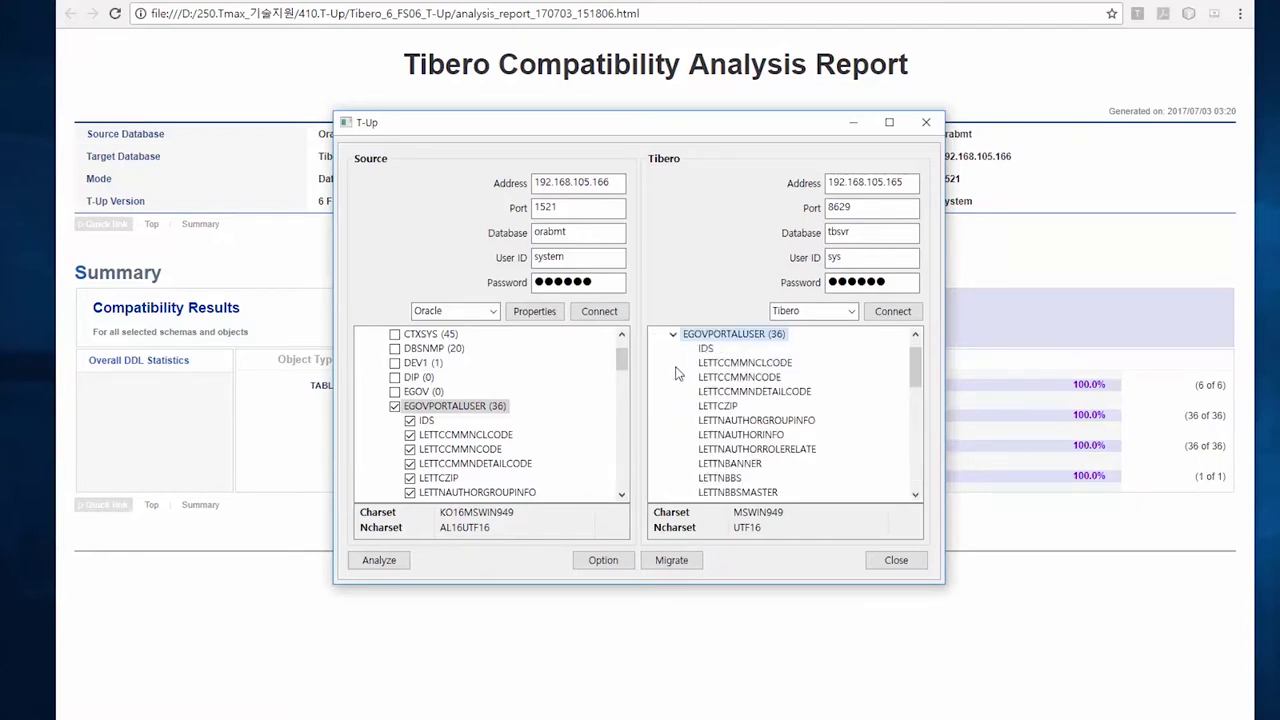
mouse_move(915, 367)
mouse_down()
mouse_move(918, 460)
mouse_move(933, 486)
mouse_move(910, 352)
mouse_up()
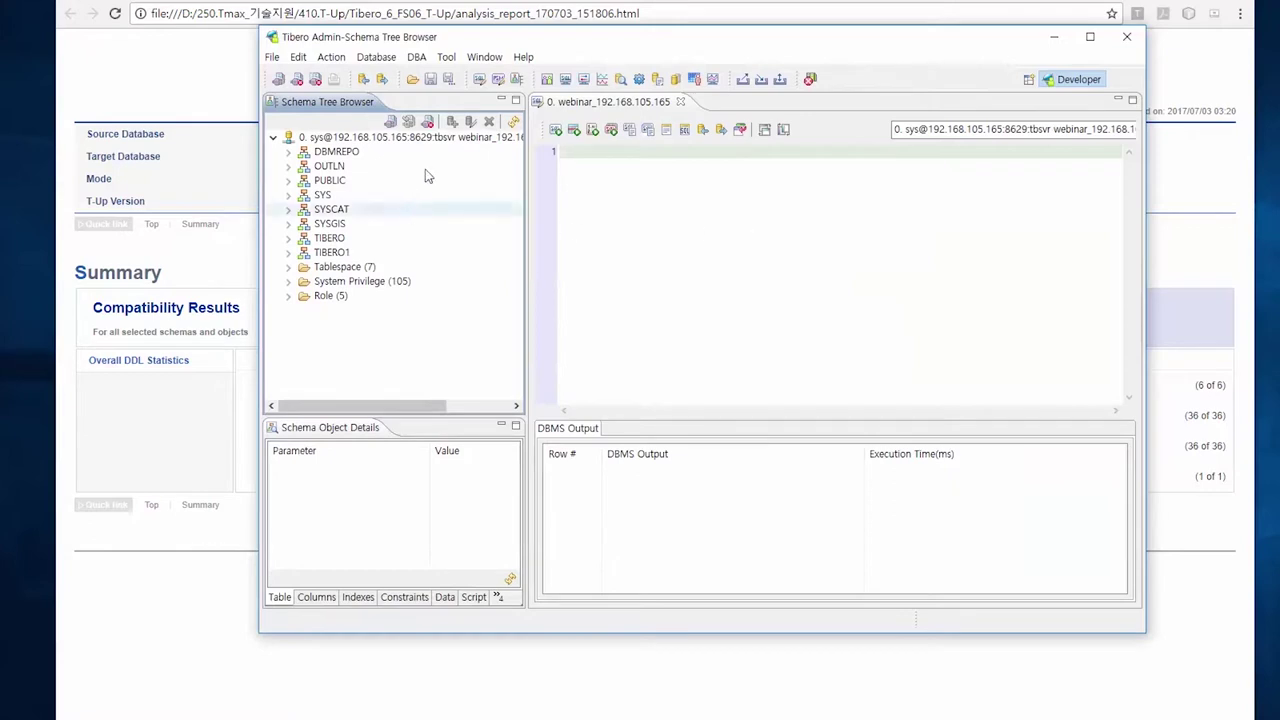
Refresh the tree and review EGOVPORTALUSER's PSM (4) and Index (41) folders, then enter the SQL editor
click(514, 122)
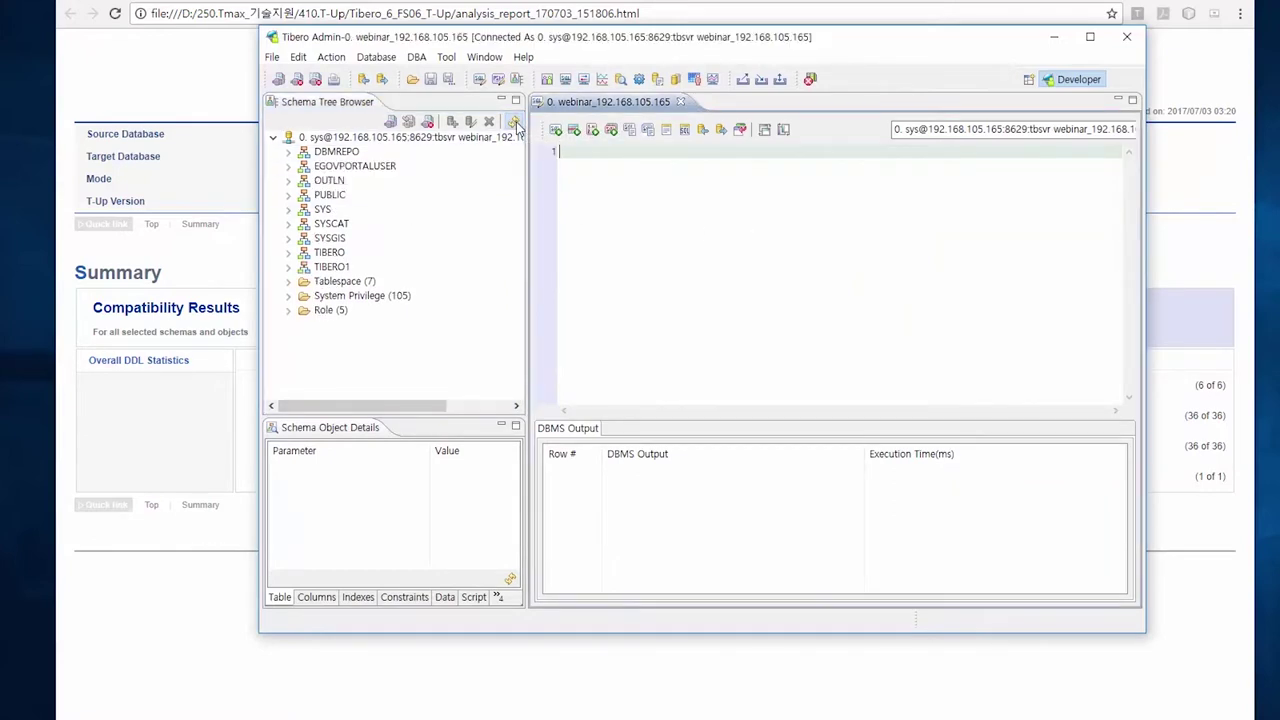
click(288, 166)
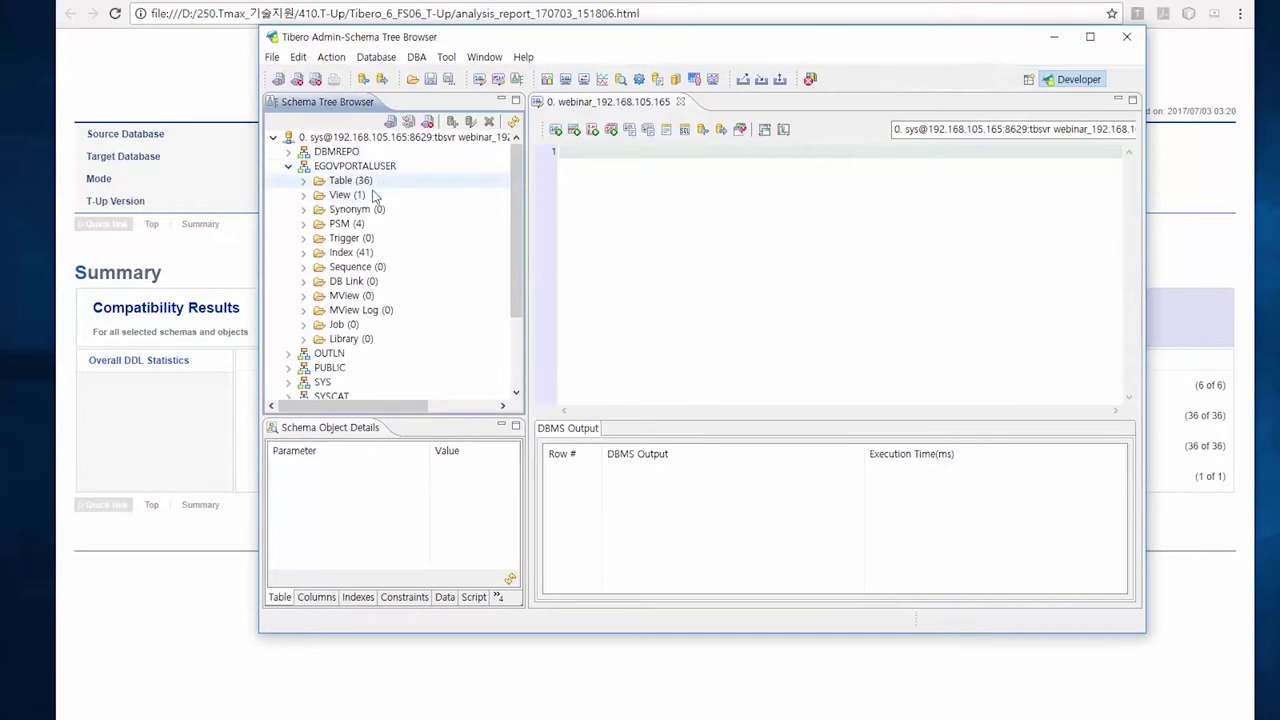
click(304, 223)
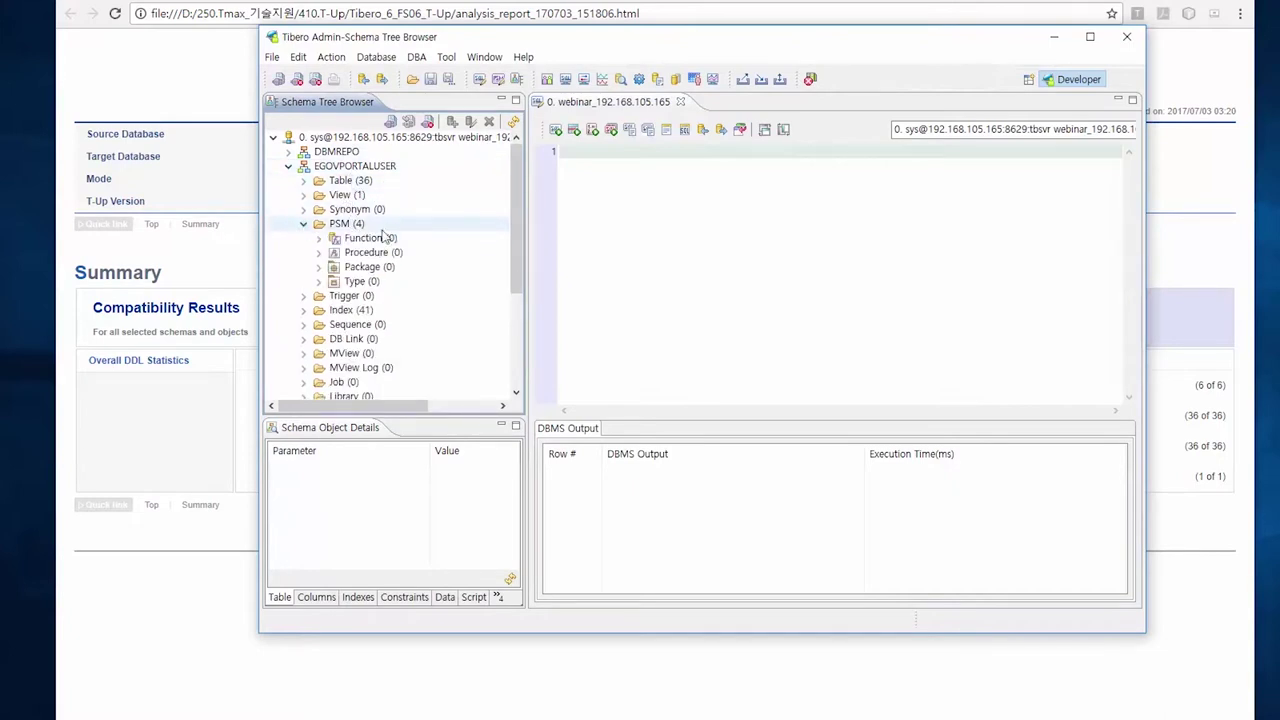
click(304, 310)
scroll(491, 289, down, 5)
scroll(491, 289, down, 2)
scroll(494, 286, up, 10)
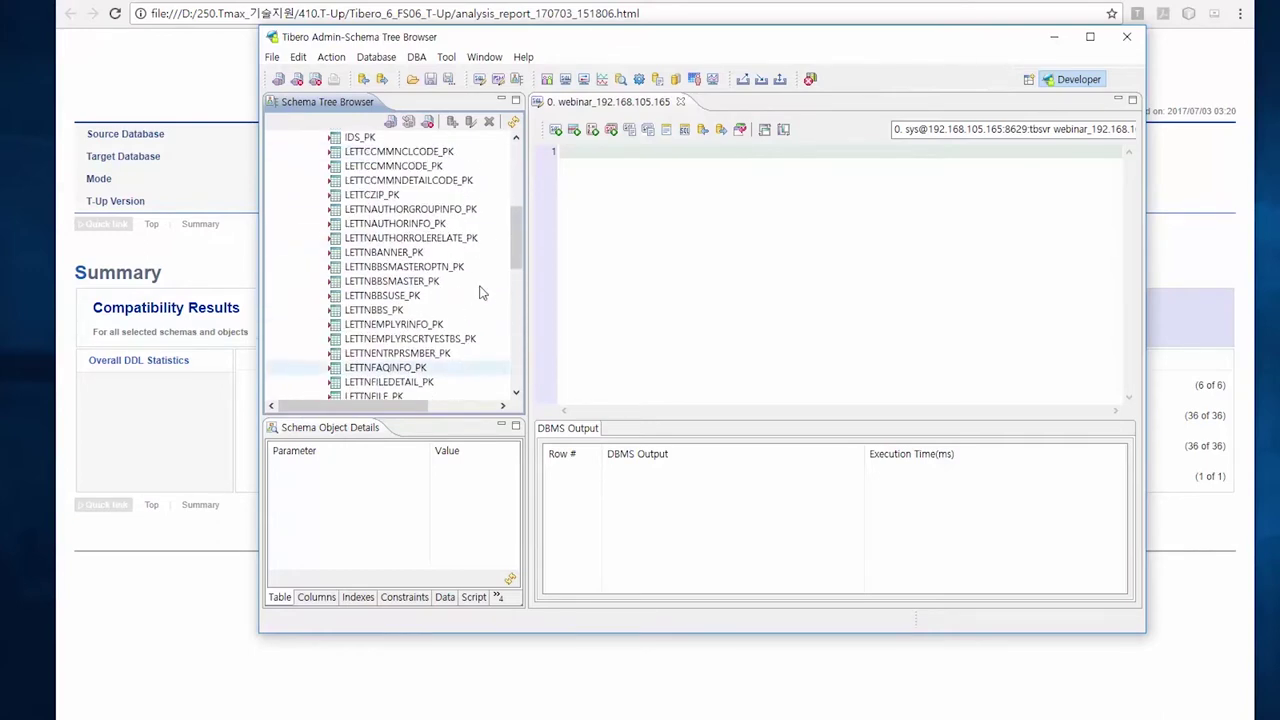
click(304, 310)
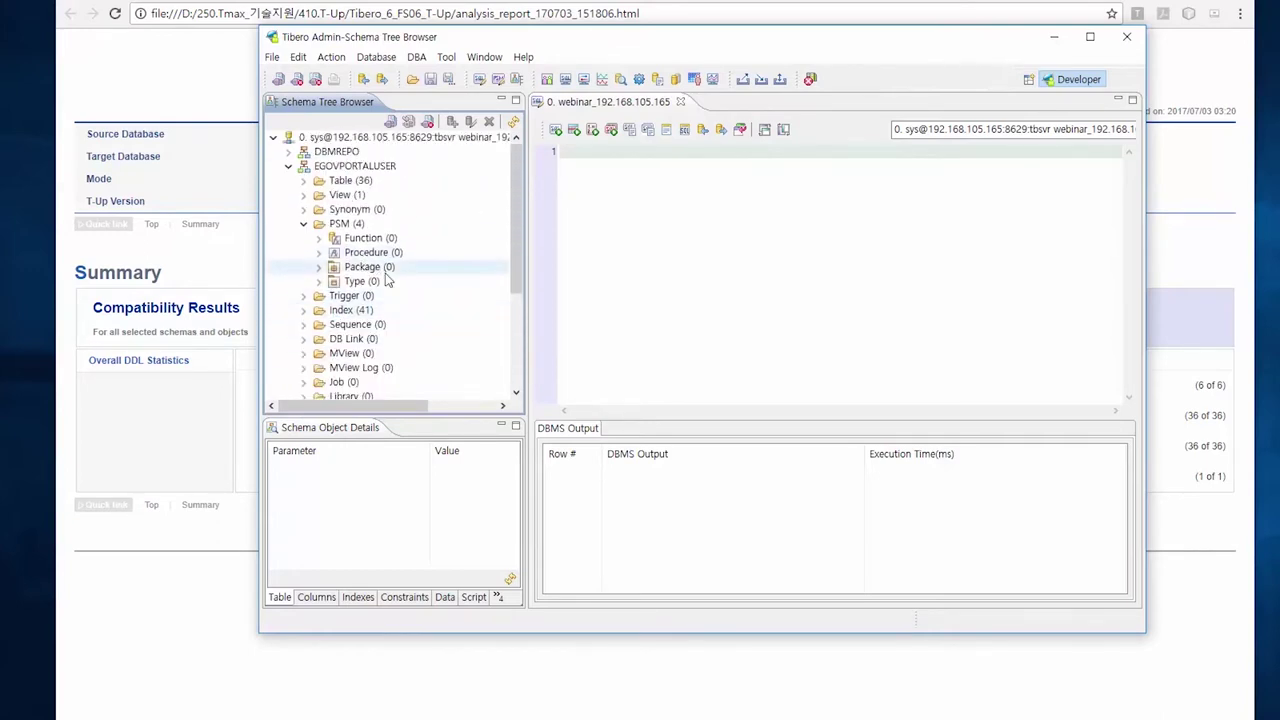
click(638, 240)
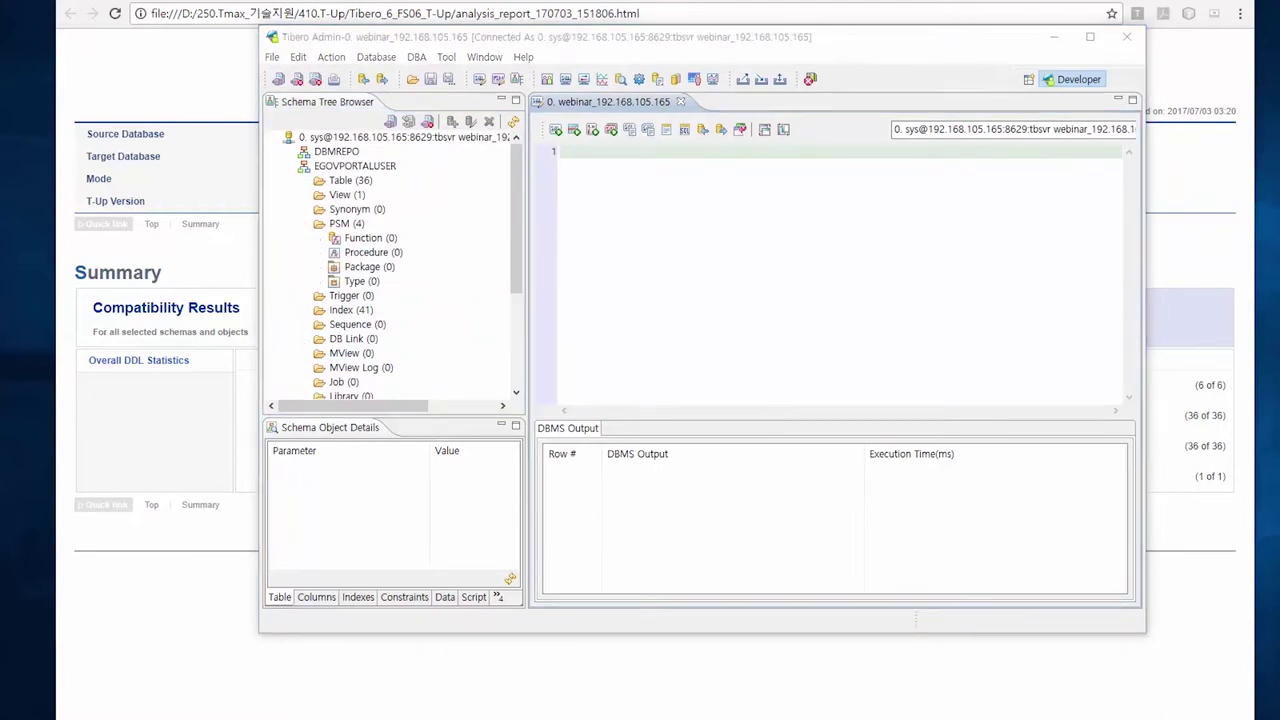
Paste the ALTER USER password-reset statement for EGOVPORTALUSER into the editor and try running it
click(703, 197)
text(ALTER USER EGOVPORTALUSER IDENTIFIED BY EGOVPORTALUSER;)
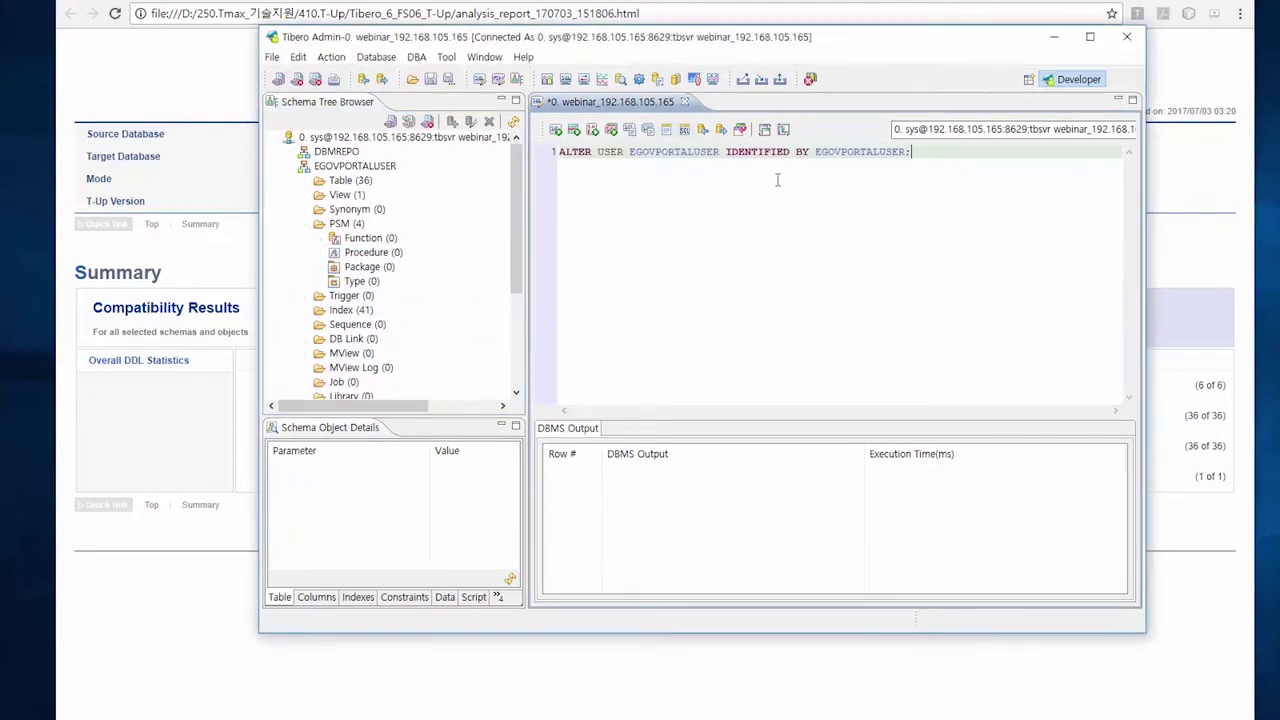
double_click(683, 154)
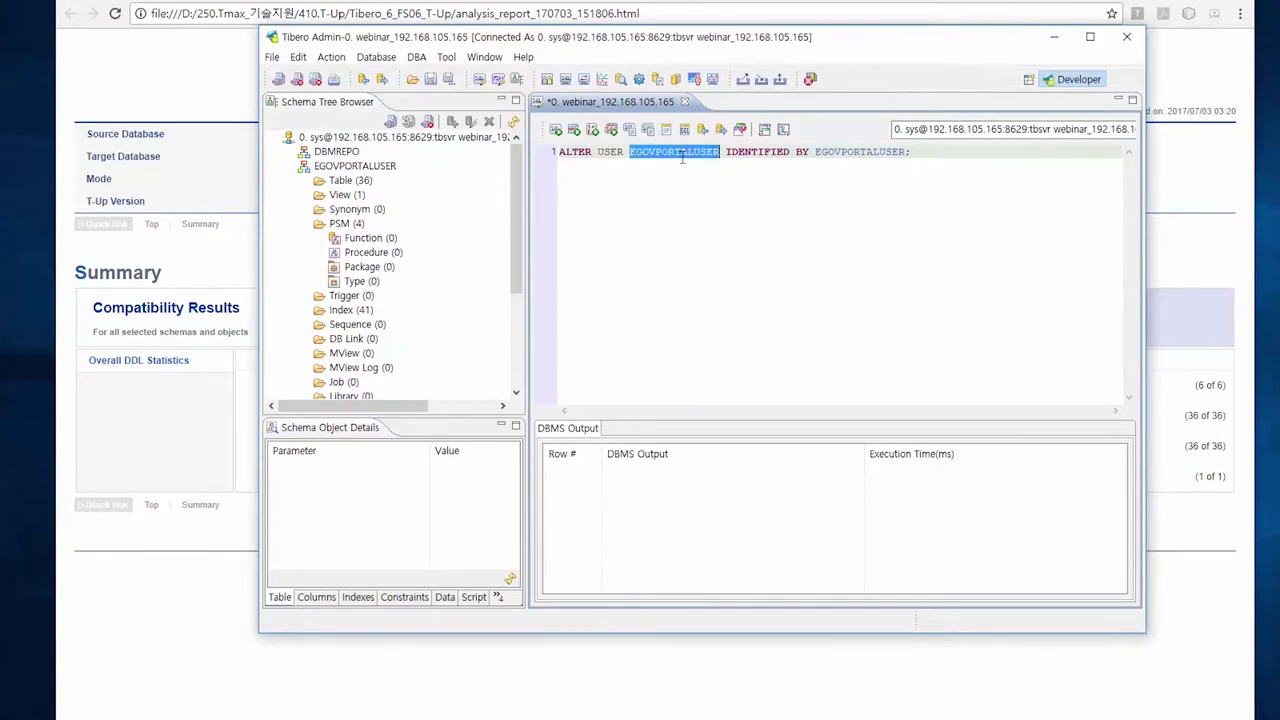
double_click(872, 153)
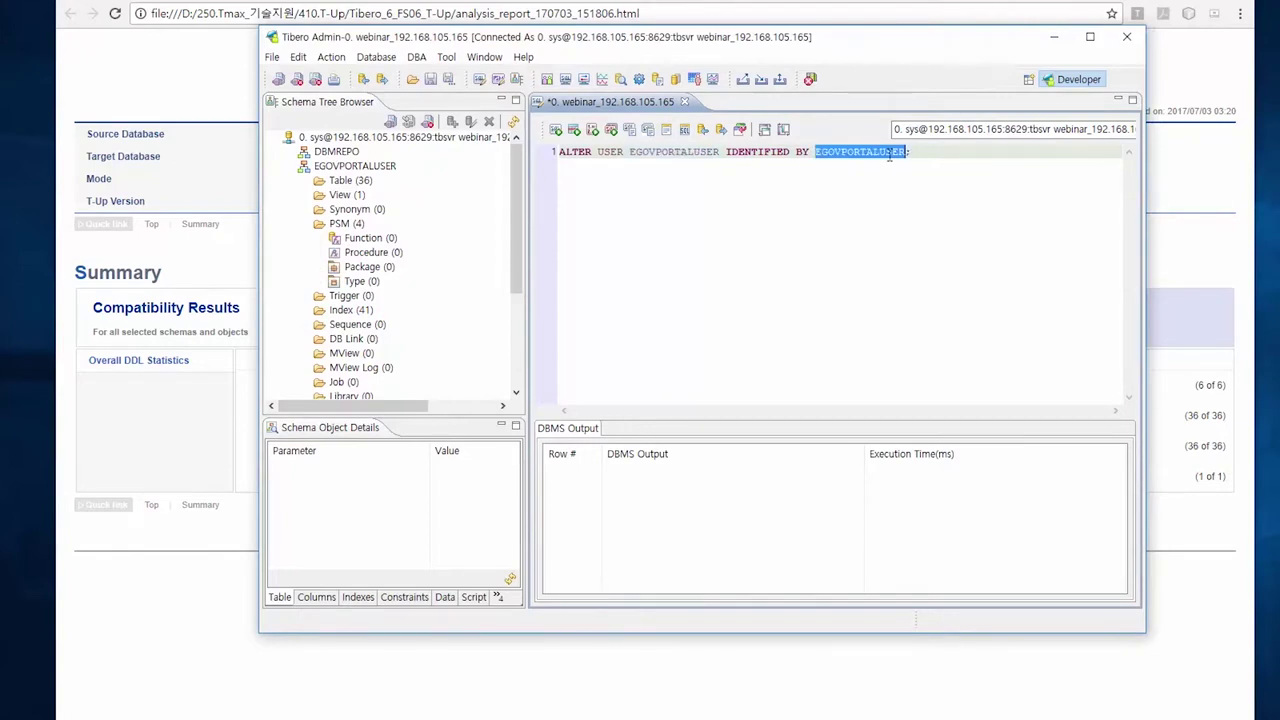
click(556, 134)
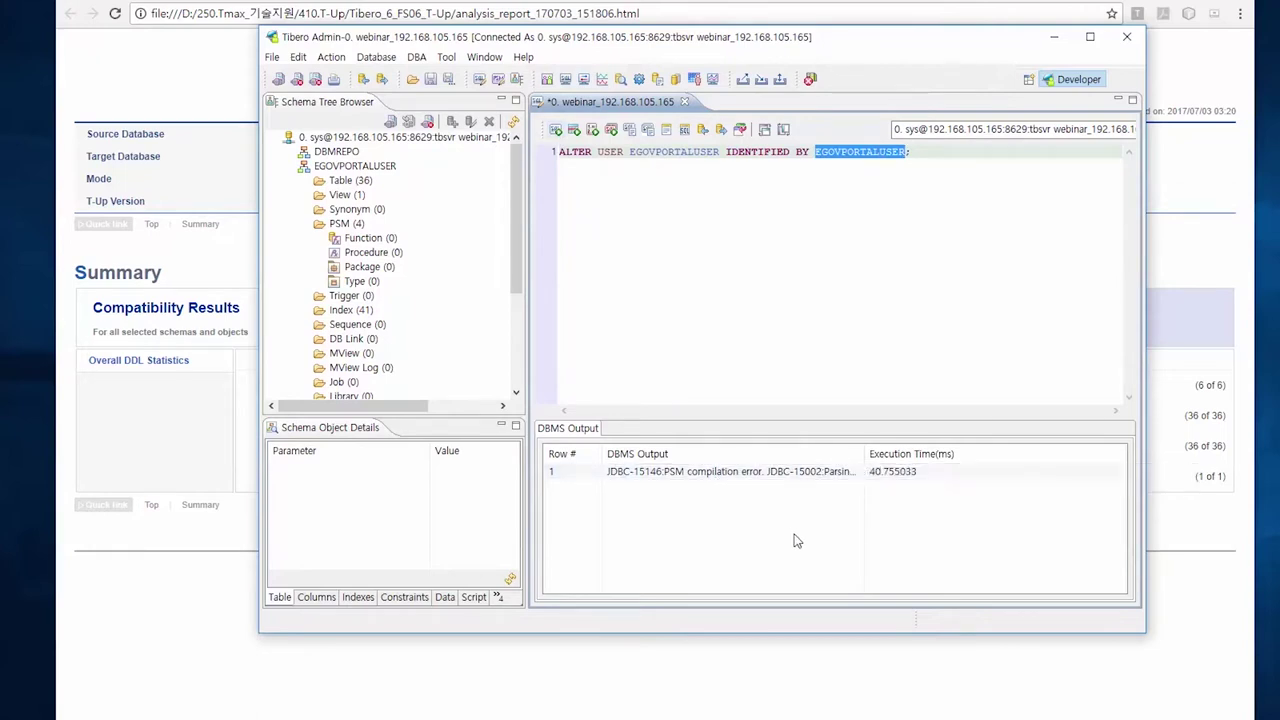
Run the whole ALTER USER statement with Ctrl+Enter, executing one DDL row
click(791, 278)
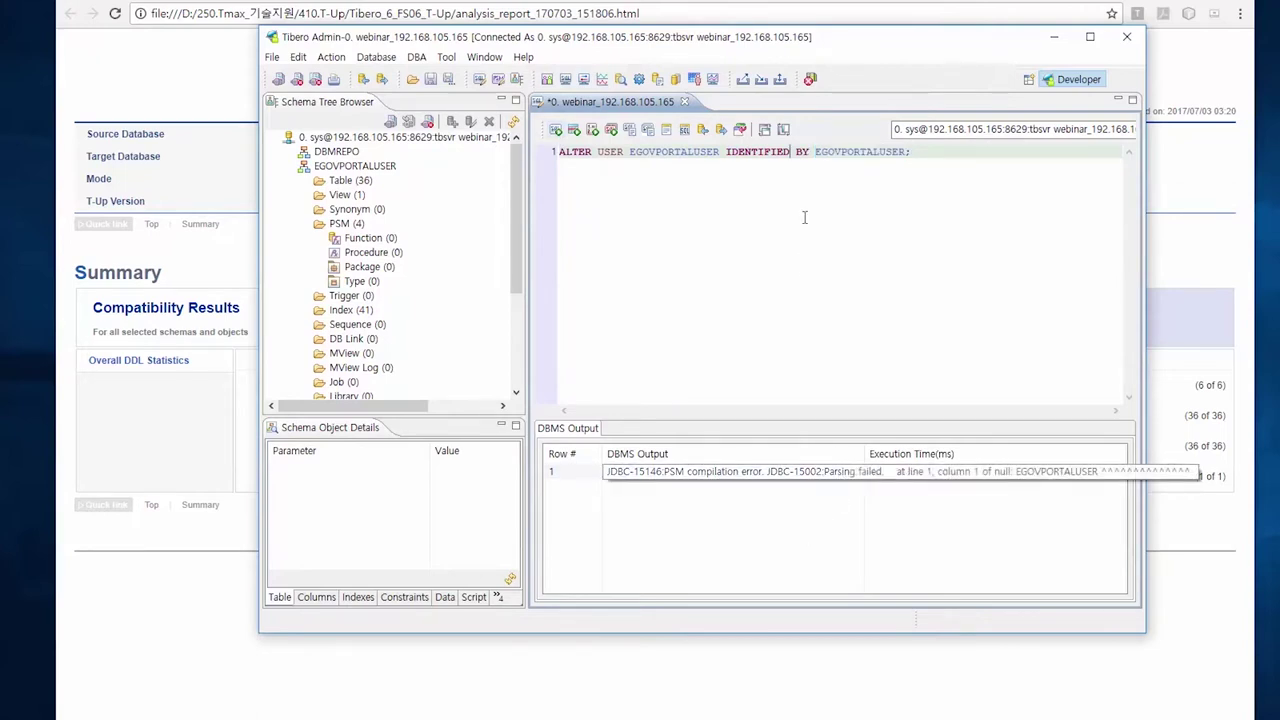
key(ctrl+a)
key(ctrl+Return)
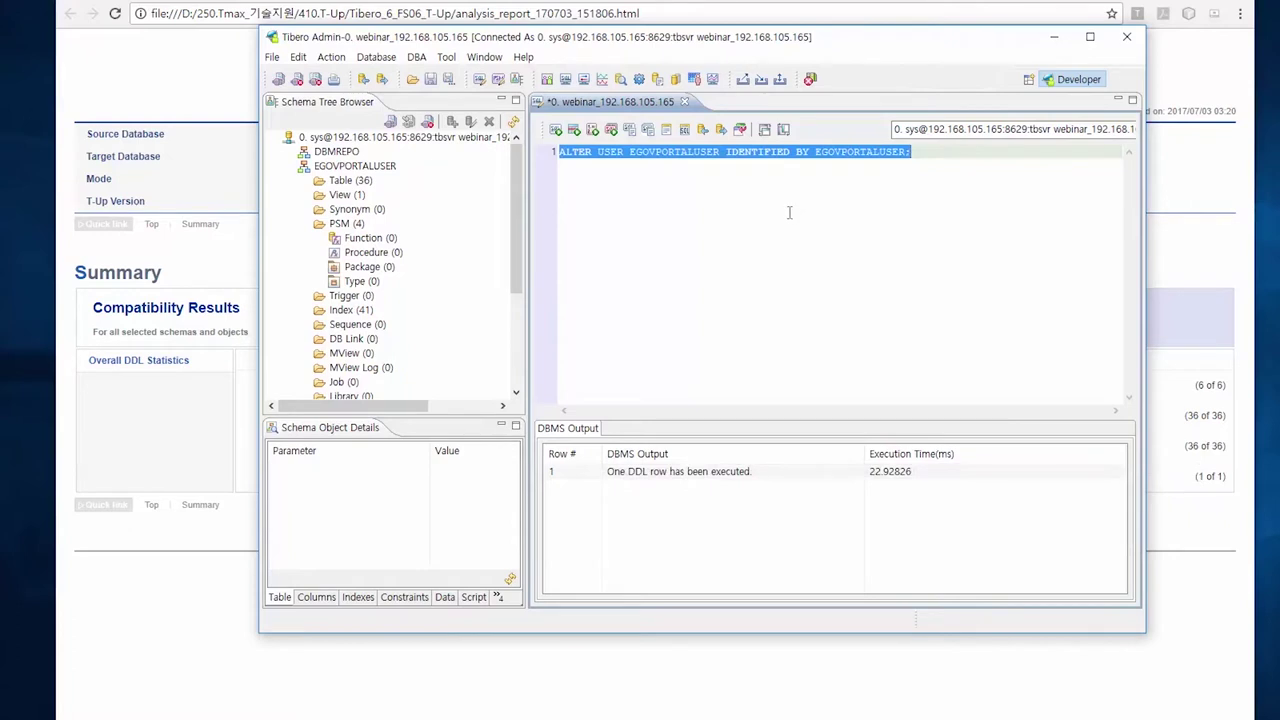
click(805, 298)
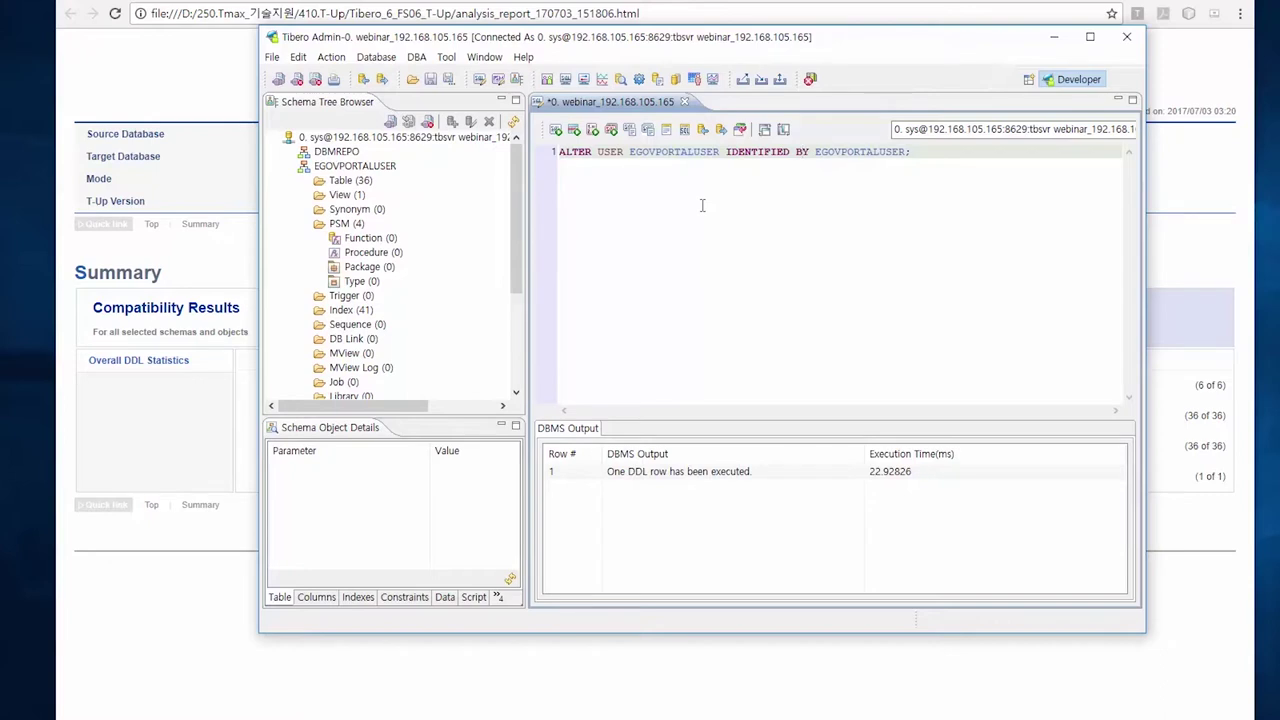
click(1214, 194)
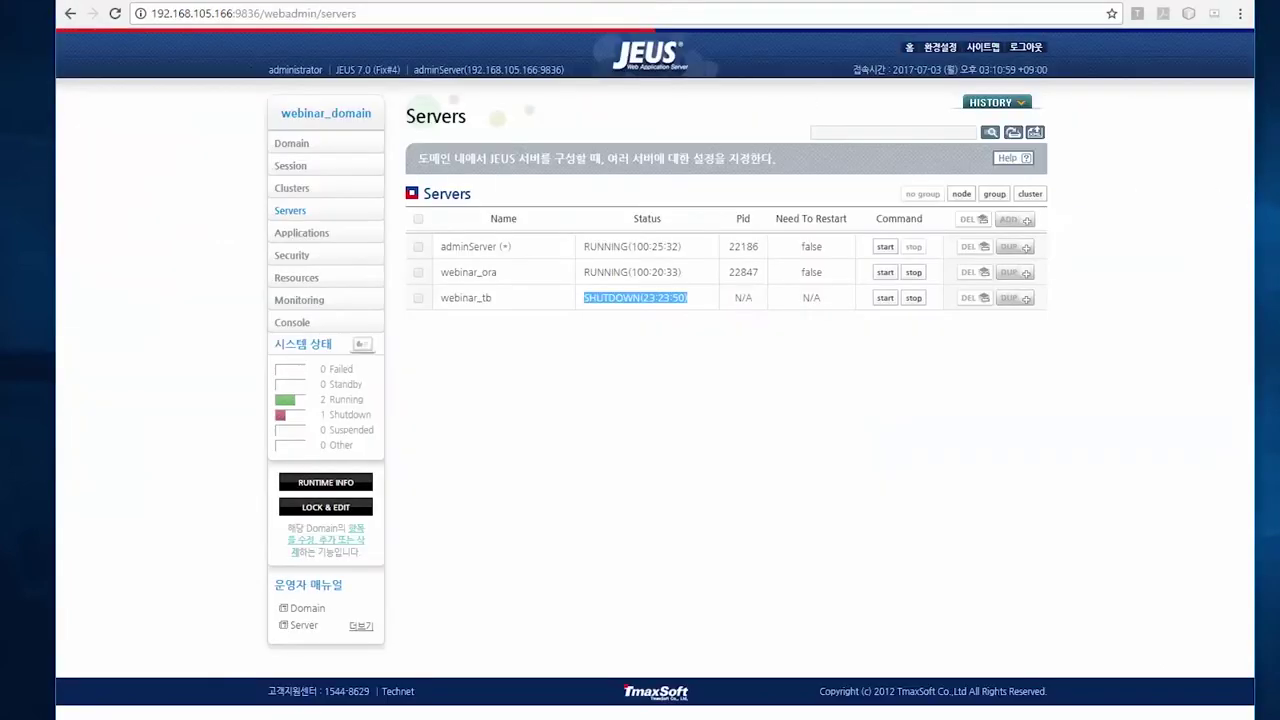
Start the stopped webinar_tb server and confirm with 확인 so it shows RUNNING
click(497, 304)
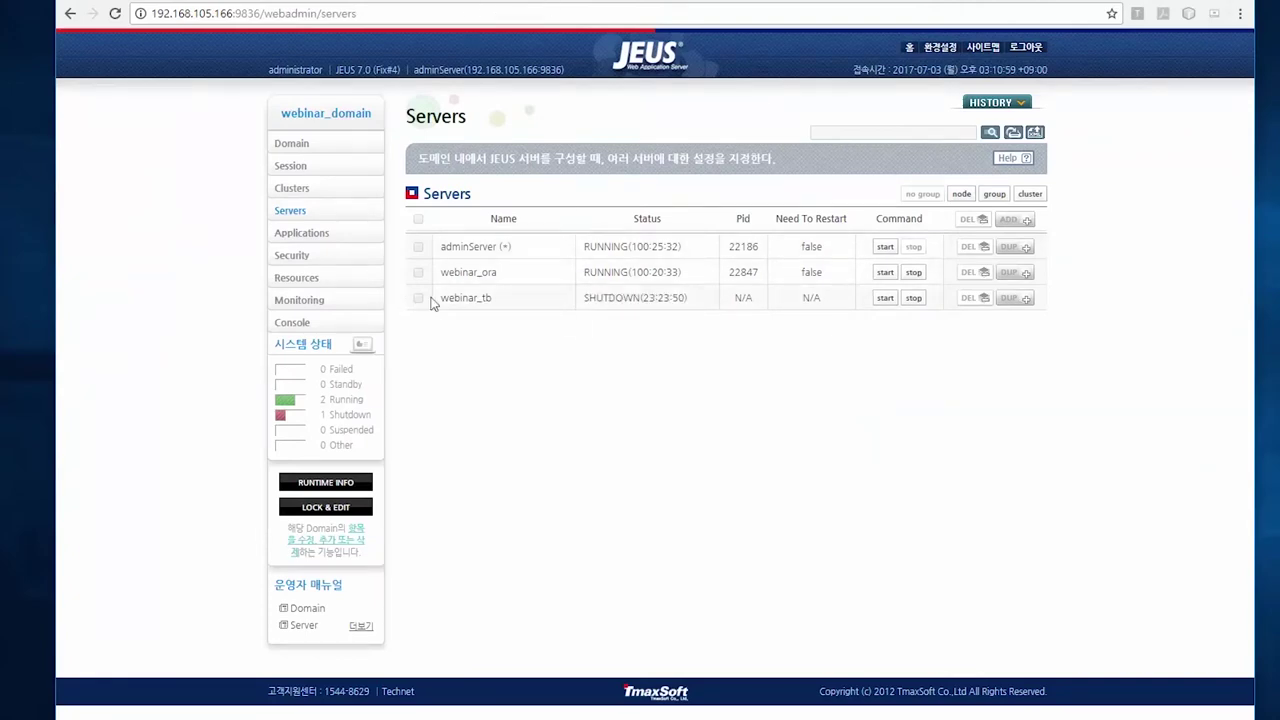
click(882, 298)
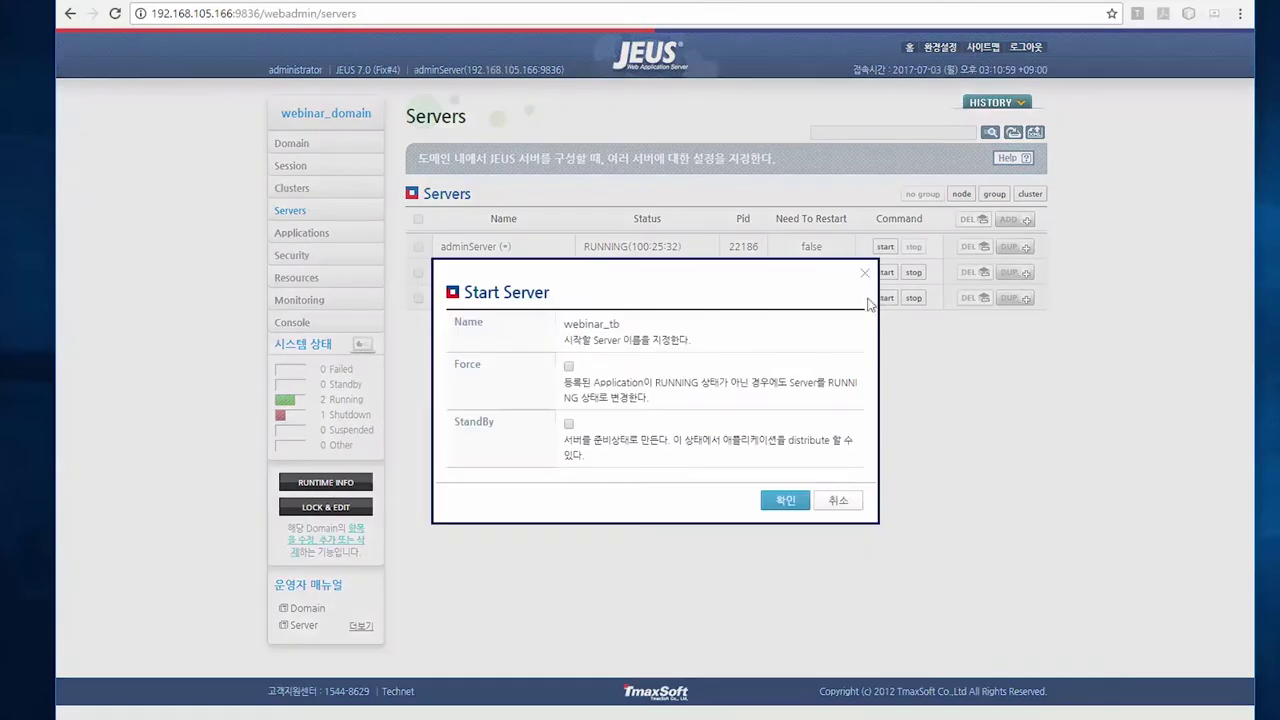
click(781, 503)
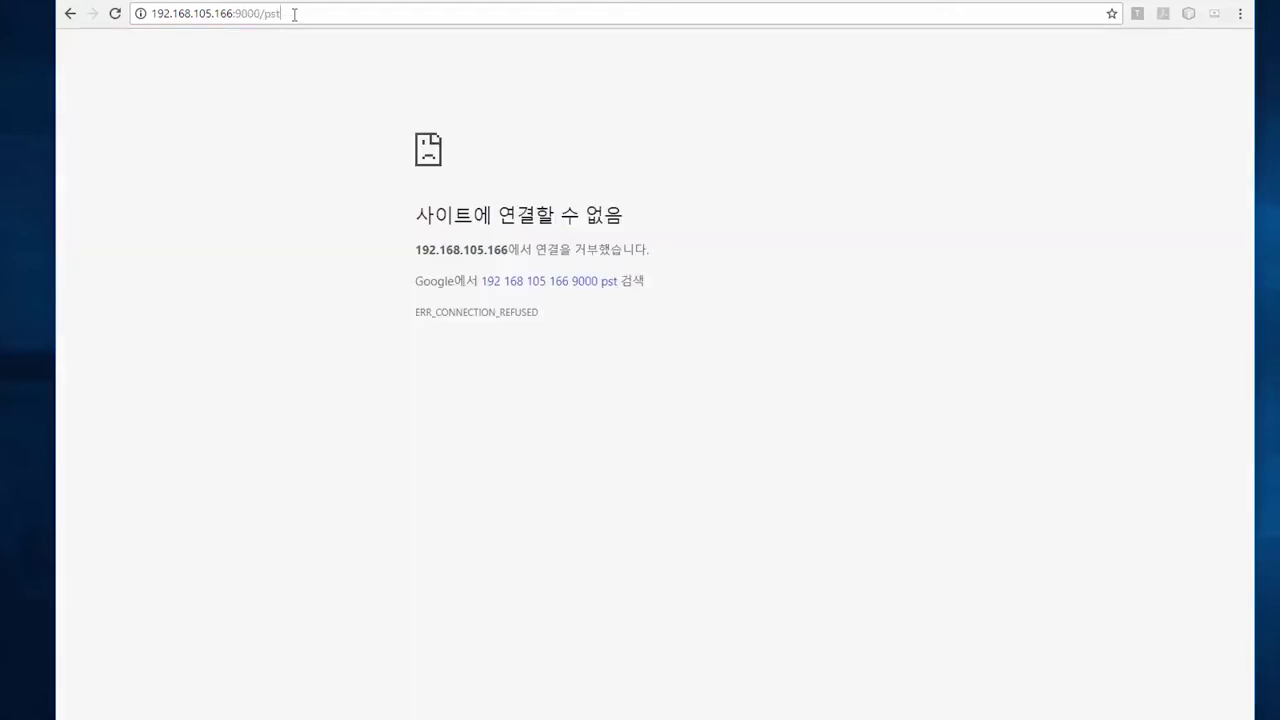
Reload the portal at 192.168.105.166:9000/pst and open the notice 포탈사이트 샘플공지1
click(294, 13)
key(Return)
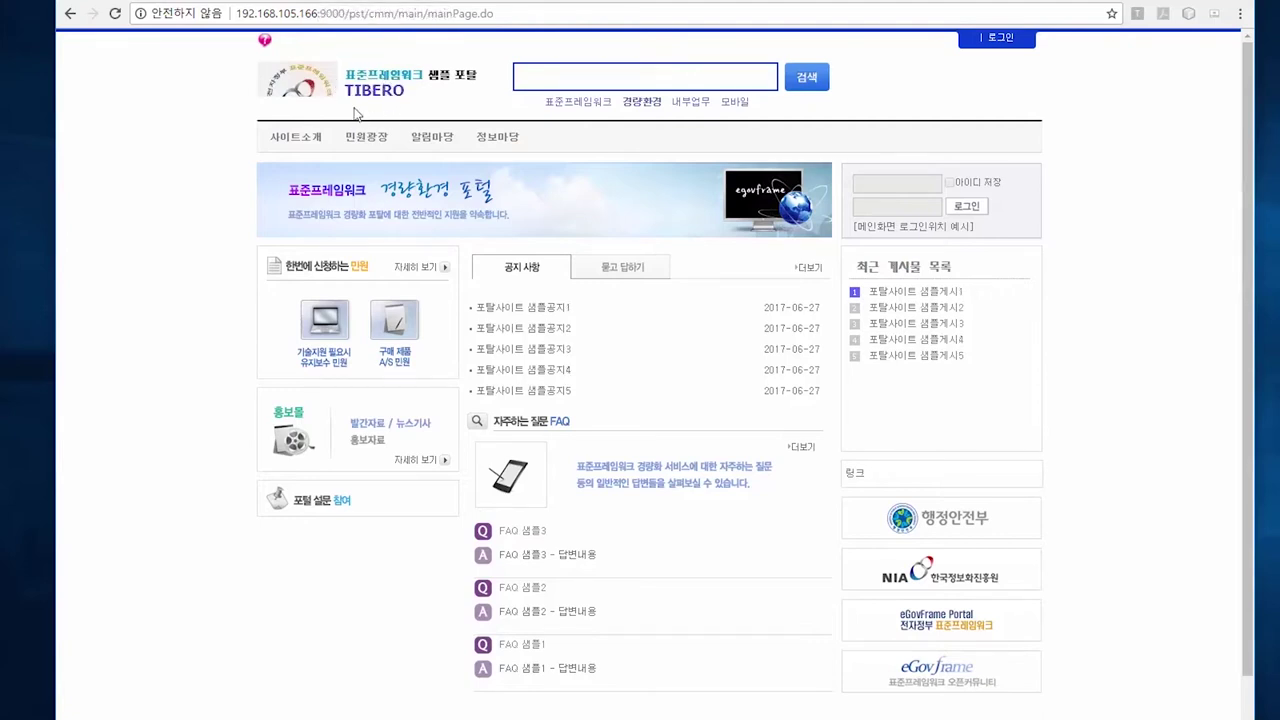
right_click(380, 92)
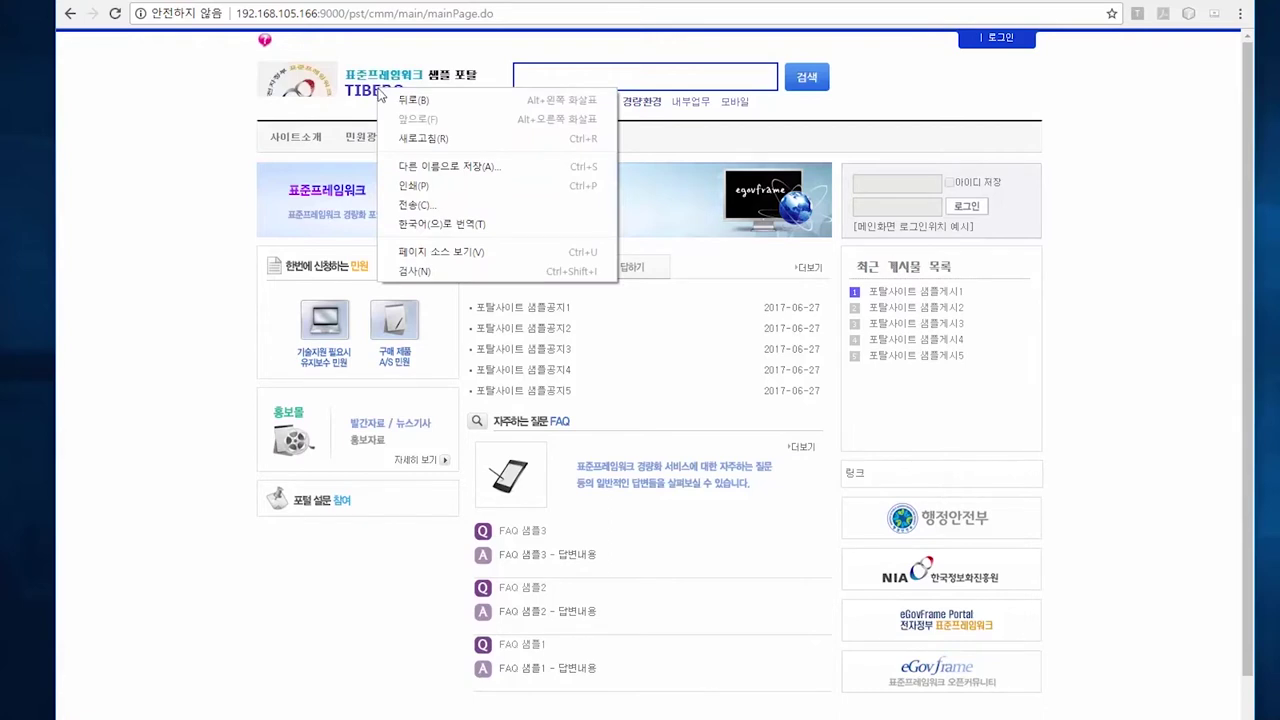
click(182, 343)
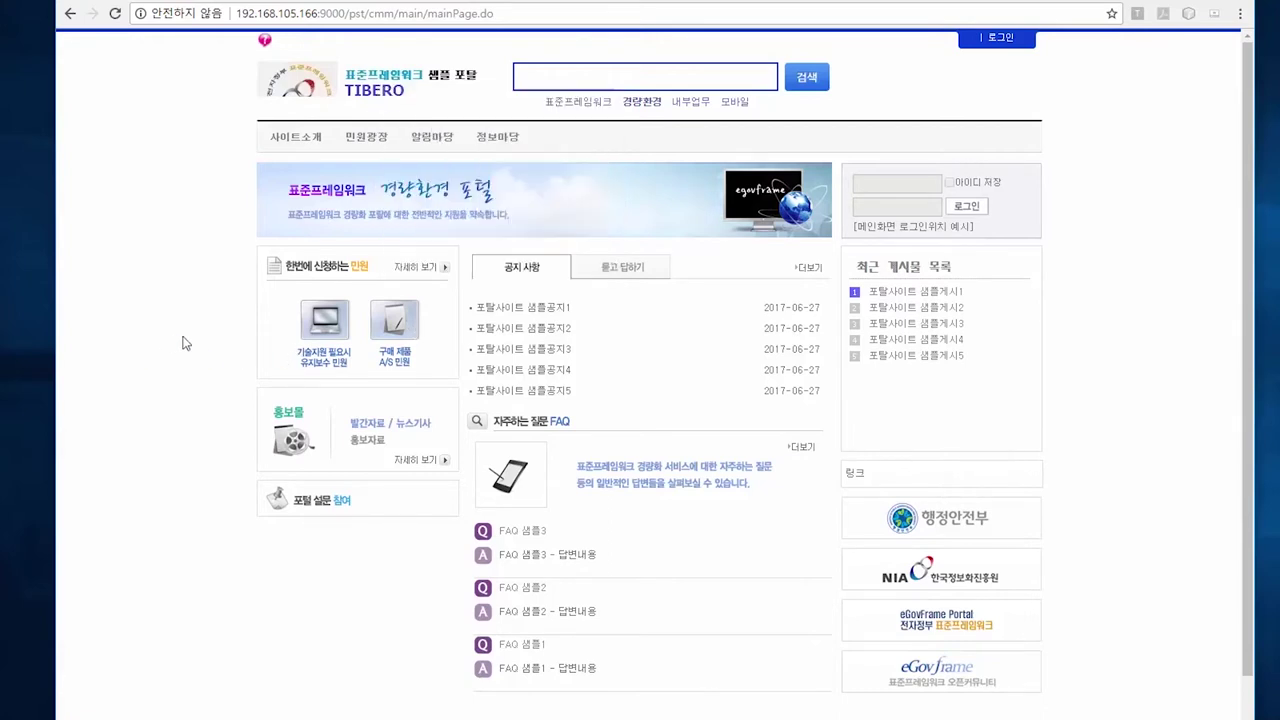
click(557, 311)
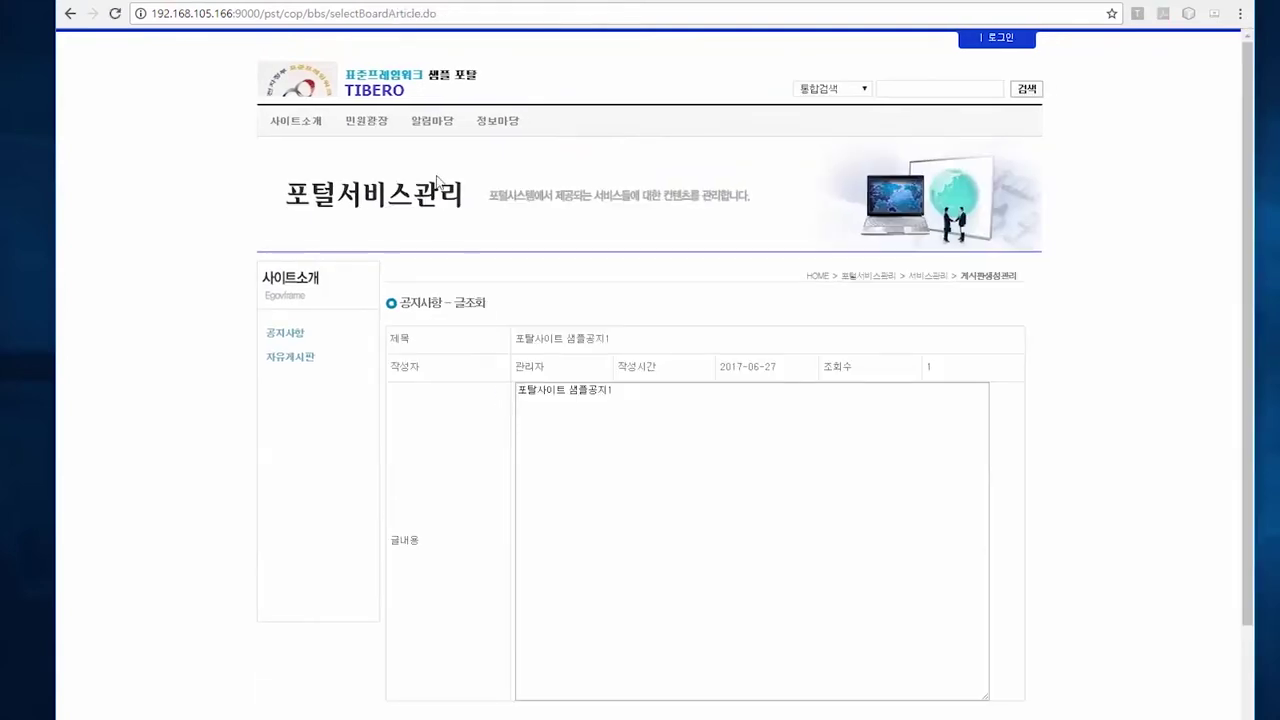
Visit the 알림마당, 정보마당 FAQ, 사이트소개 and 민원광장 pages, then return to main
click(428, 130)
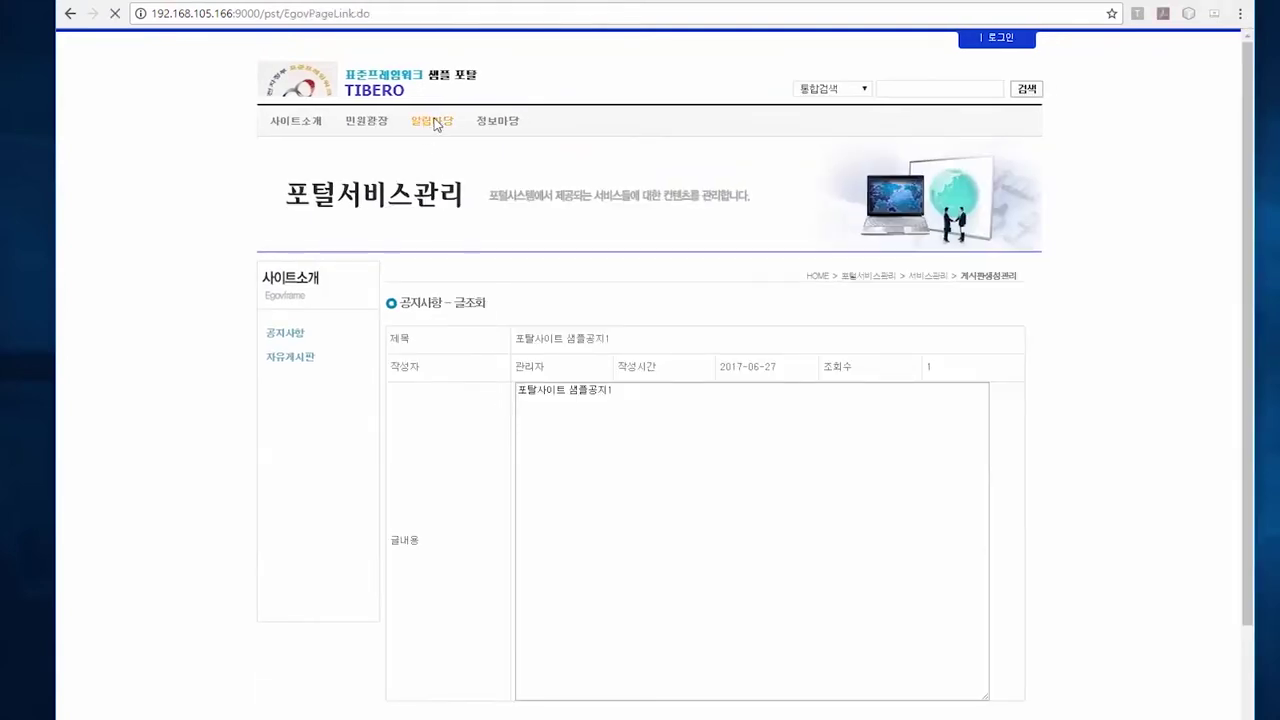
click(502, 128)
click(300, 127)
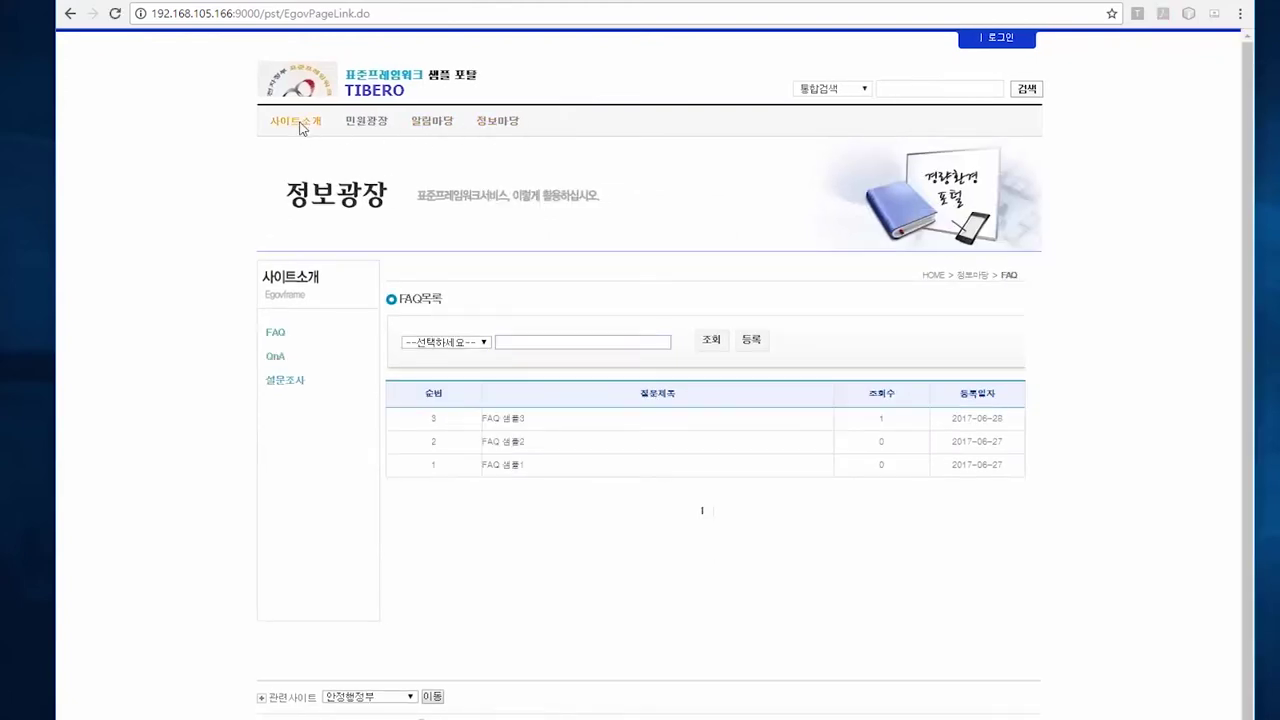
click(364, 129)
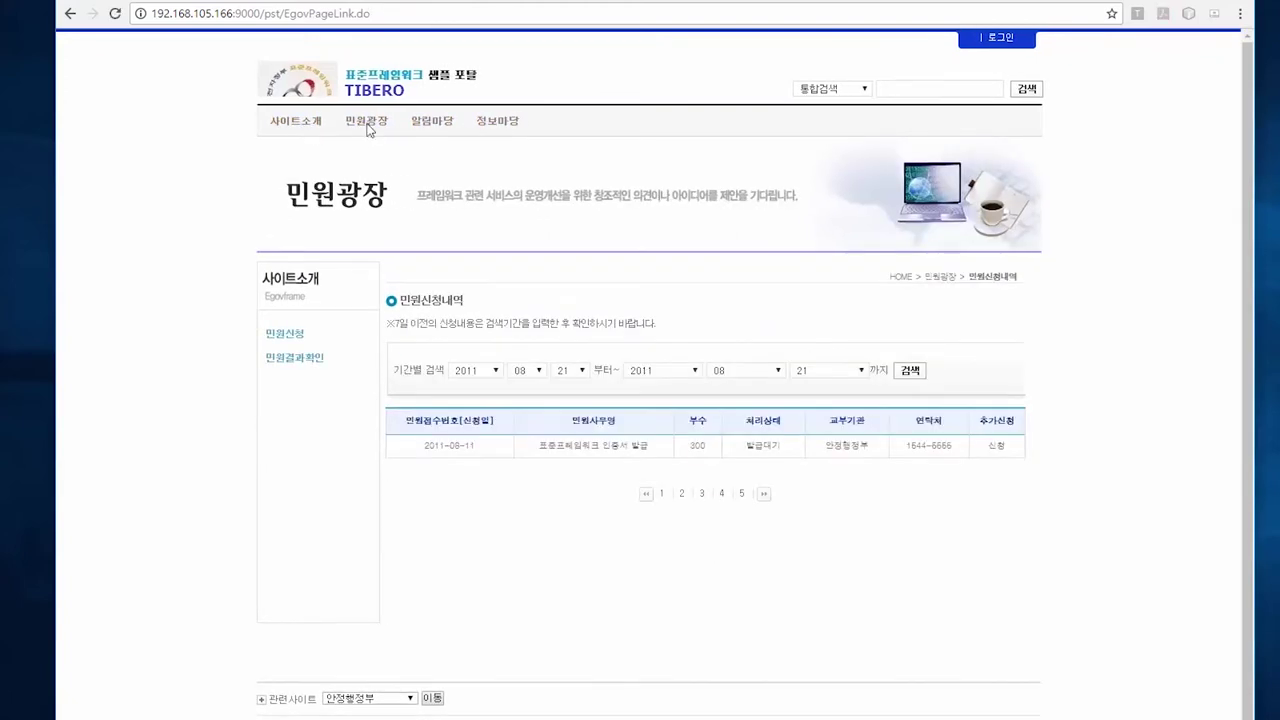
click(295, 90)
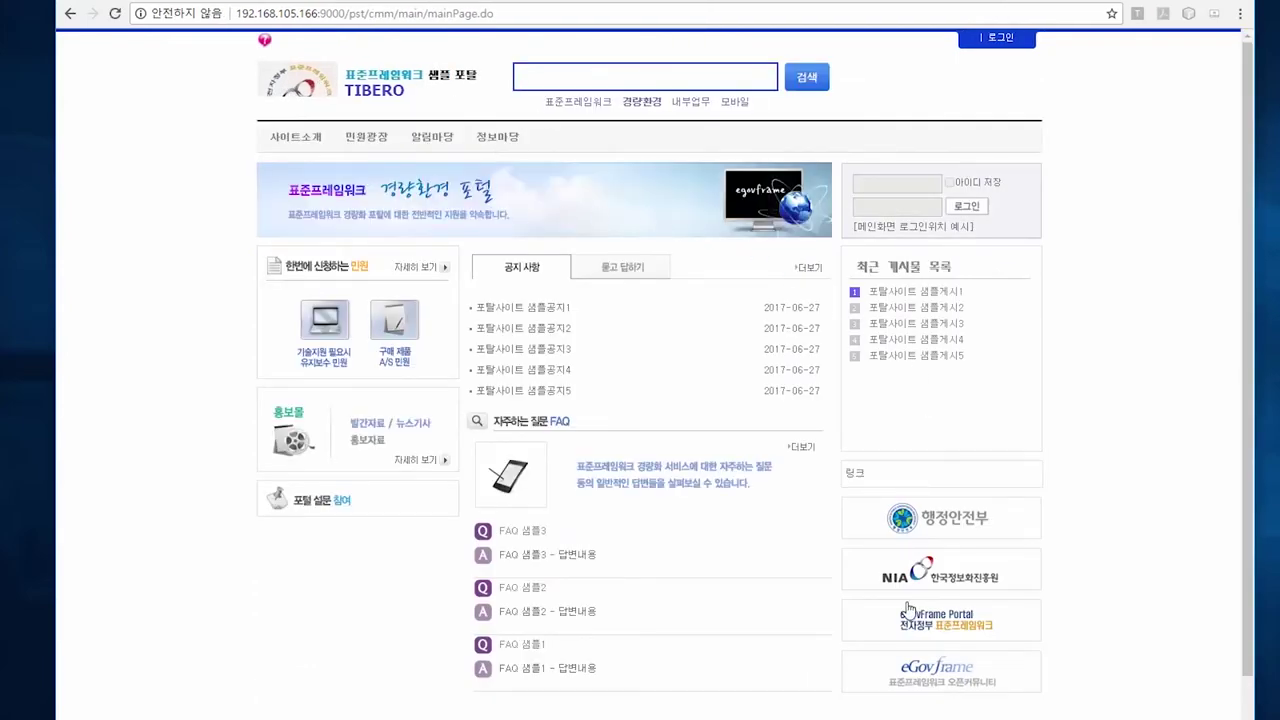
View notice 포탈사이트 샘플공지2 and FAQ 샘플3, then 사이트소개, and return to the main page
click(506, 334)
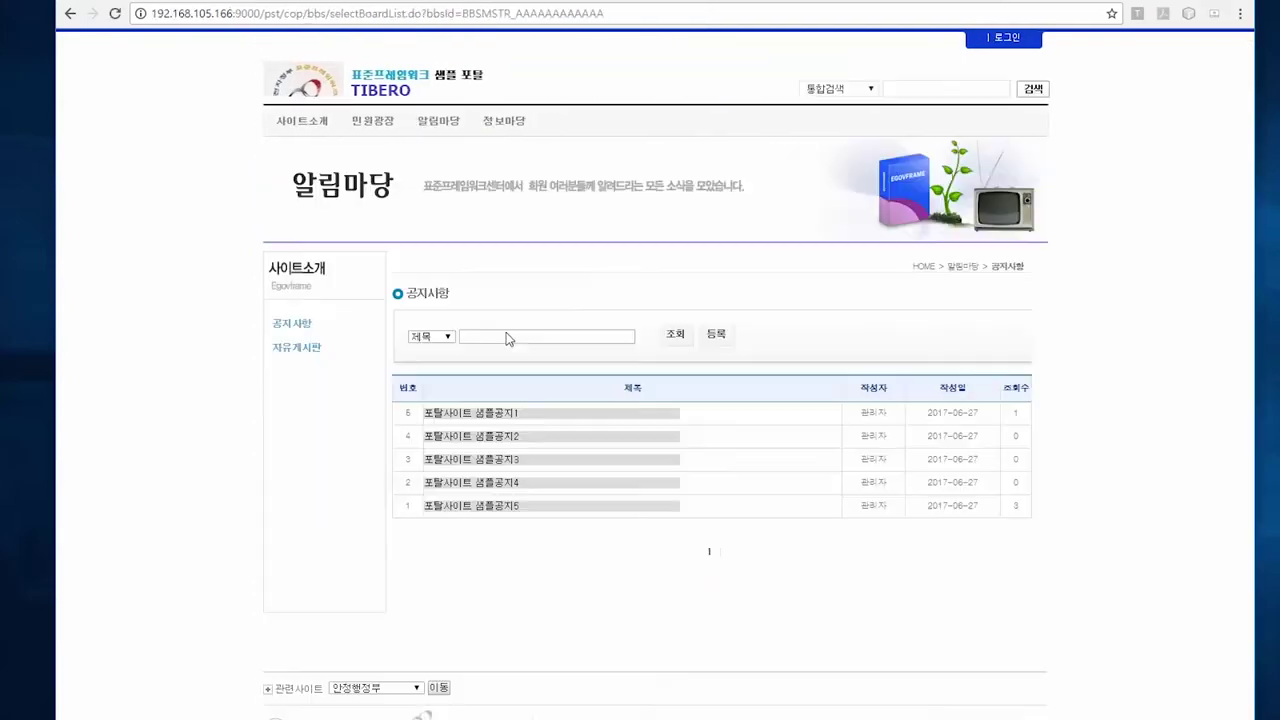
click(501, 444)
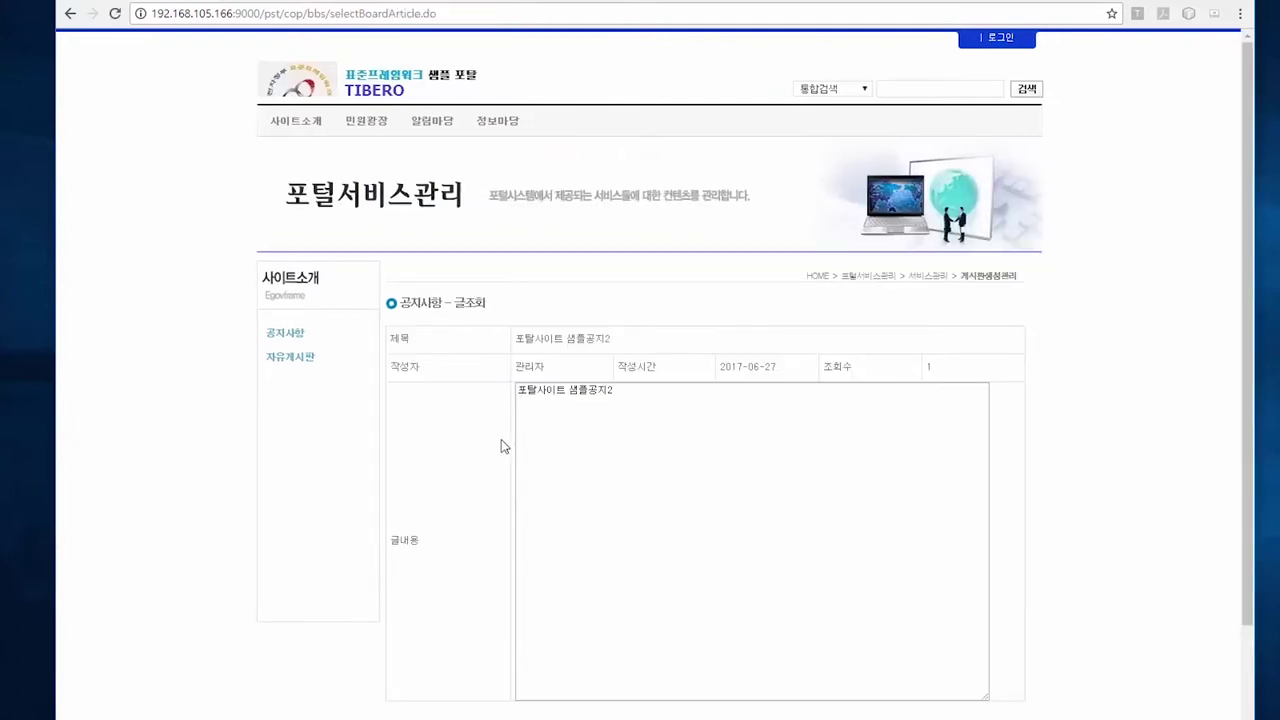
click(497, 122)
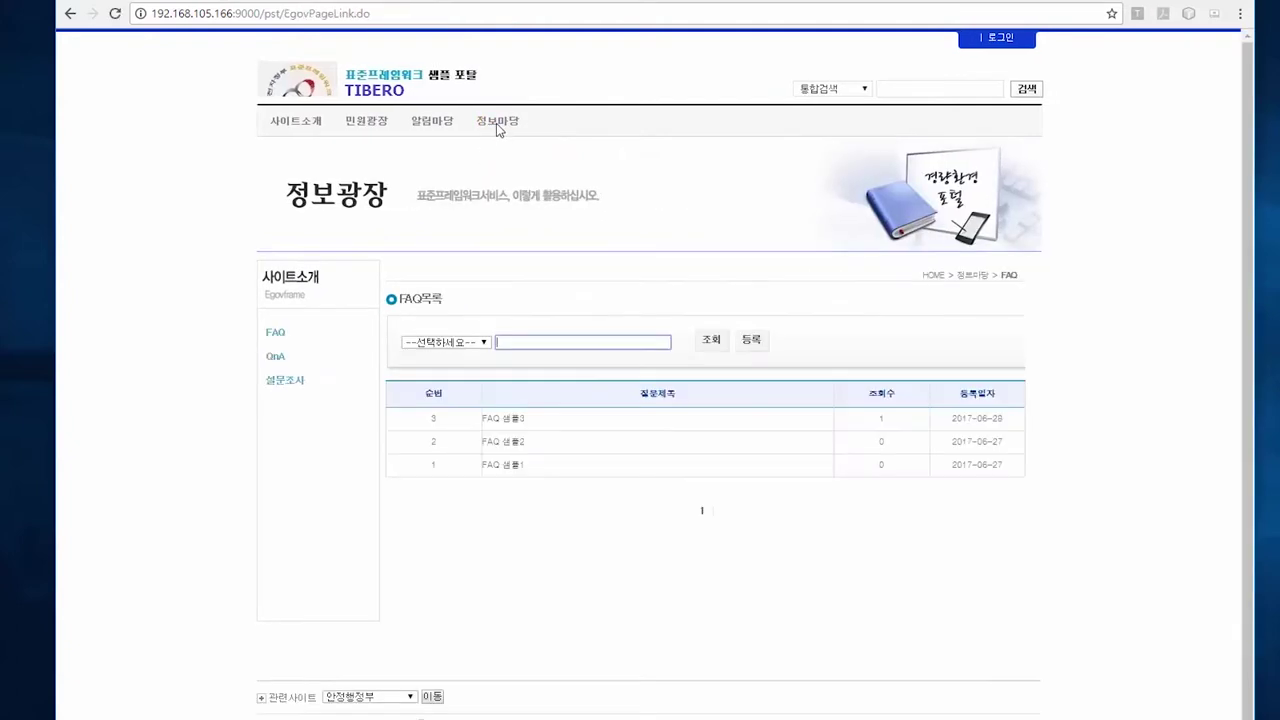
click(503, 419)
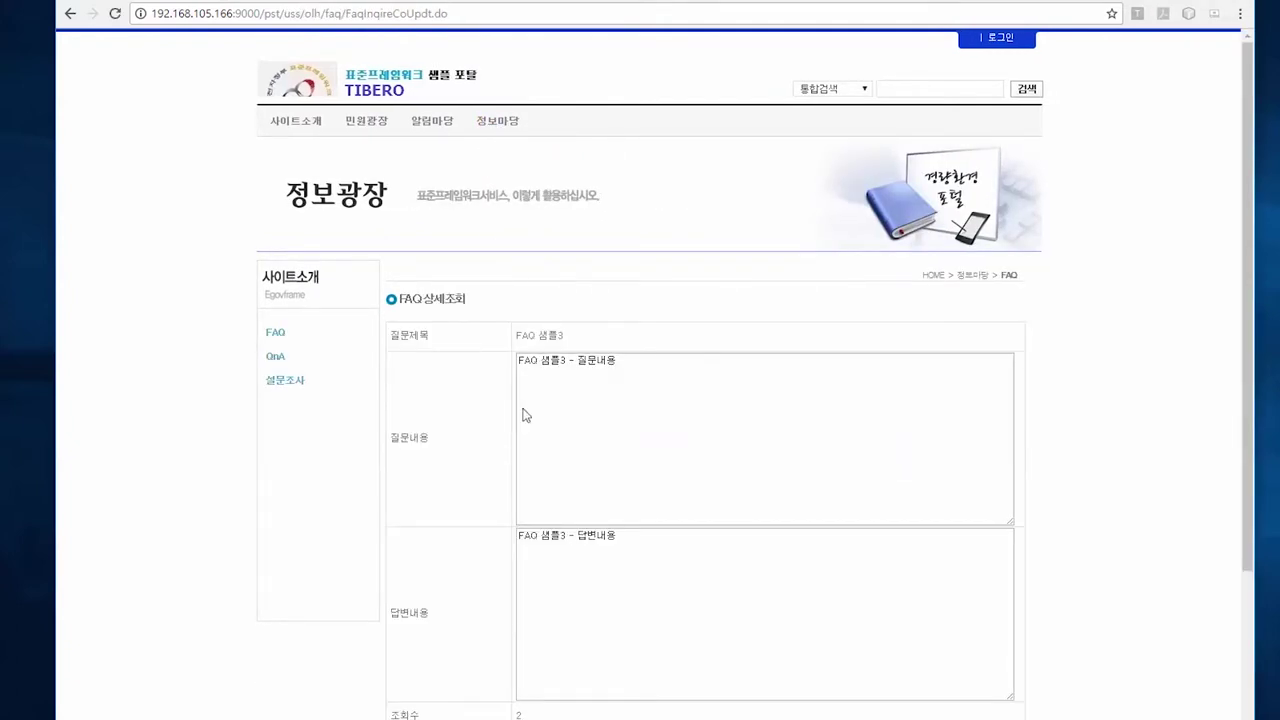
click(299, 124)
click(294, 90)
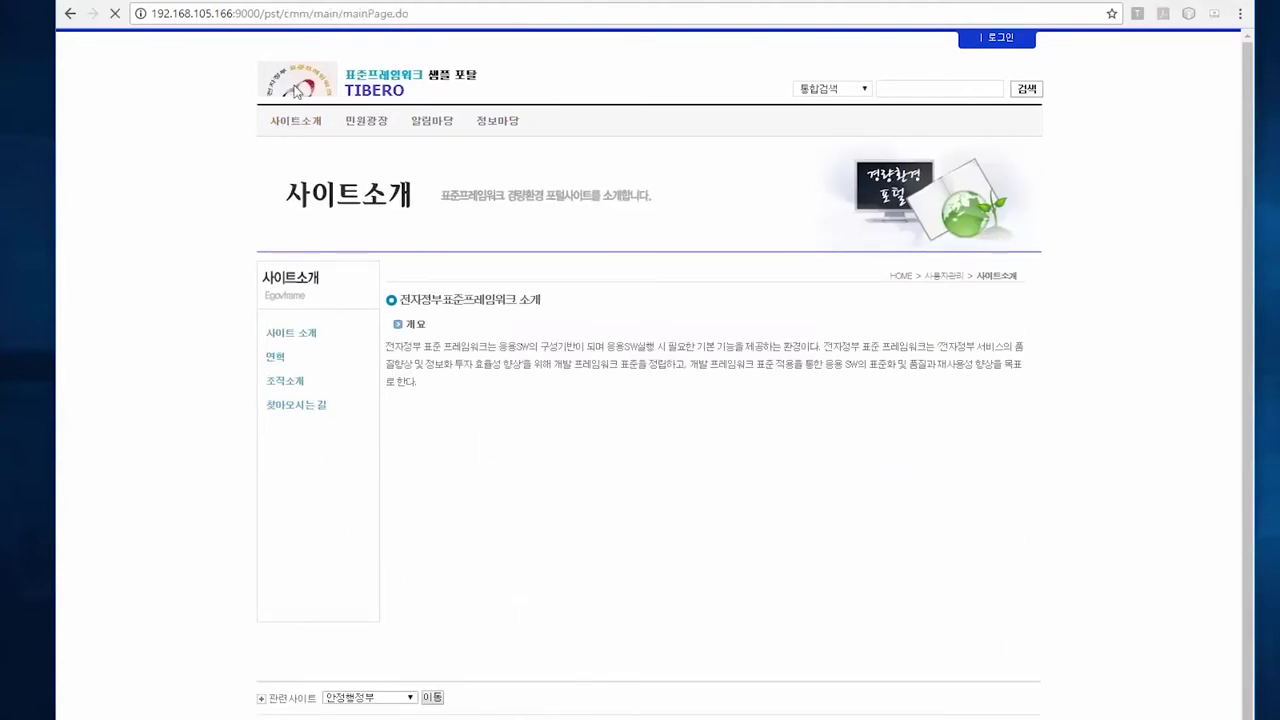